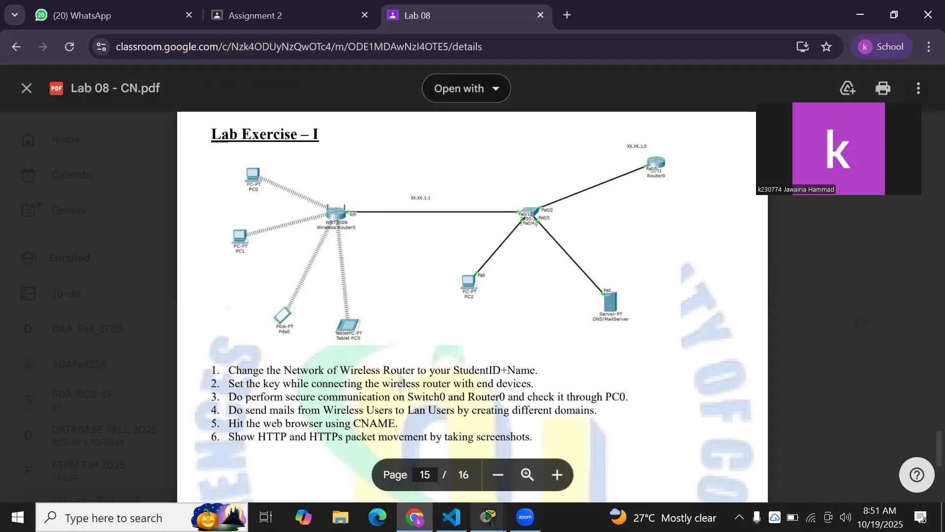
# Switch from the Lab 08 PDF to the Packet Tracer window showing Wireless Router1
pyautogui.click(433, 458)
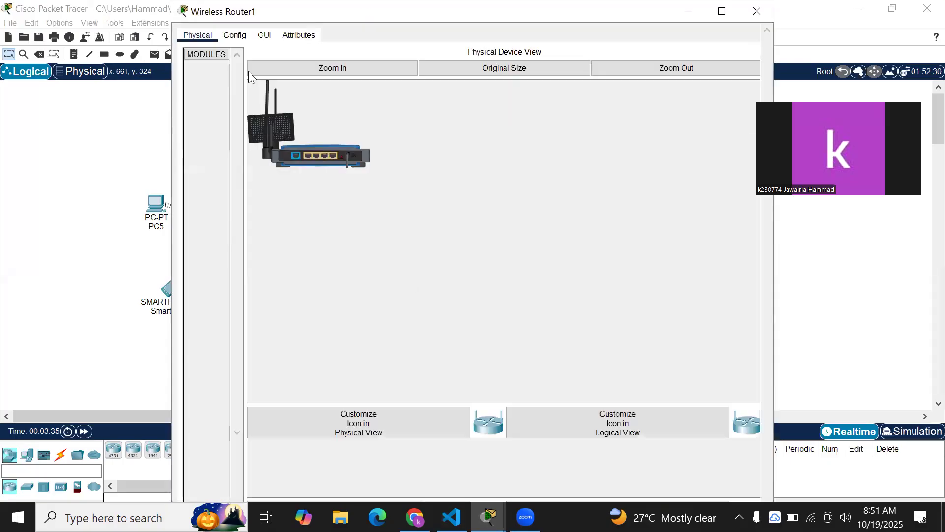
# Open Wireless Router1's web GUI and inspect the wireless network name on its Wireless page
pyautogui.click(265, 35)
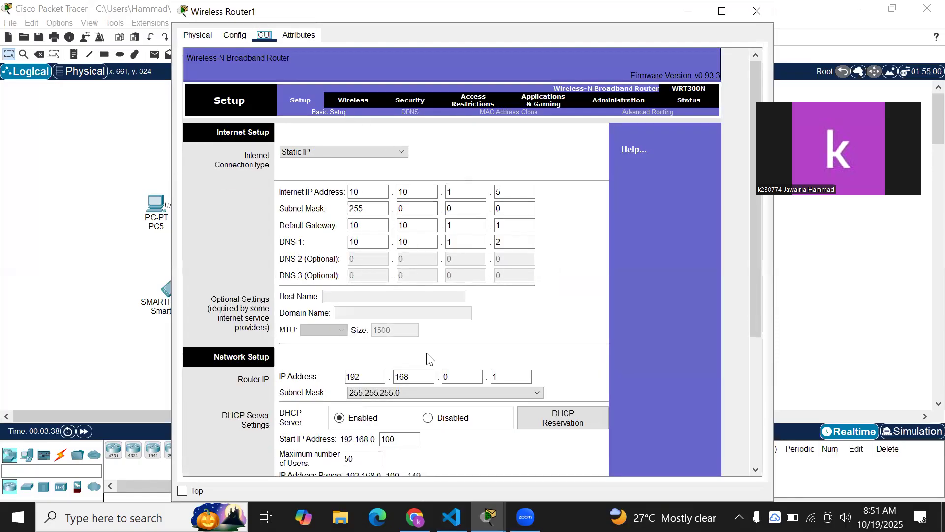
pyautogui.click(415, 517)
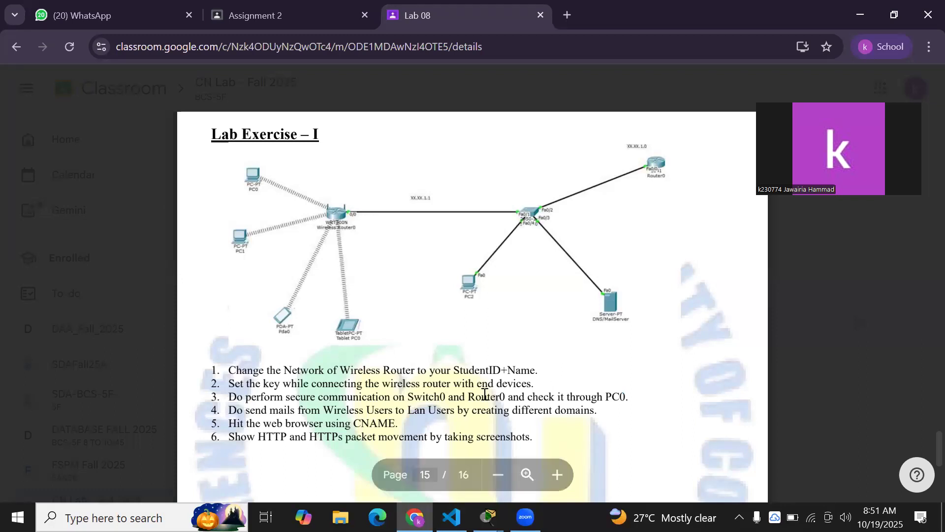
pyautogui.moveTo(487, 517)
pyautogui.click(410, 466)
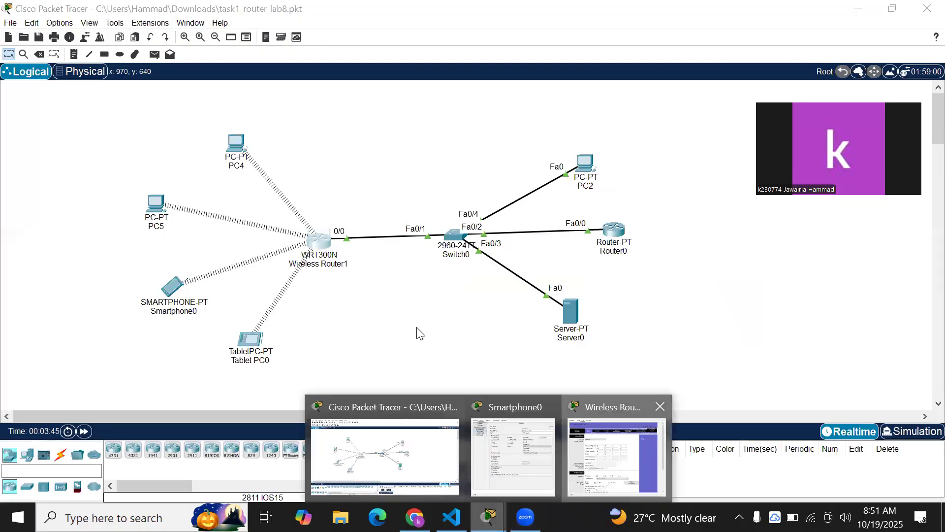
pyautogui.click(616, 446)
pyautogui.click(353, 104)
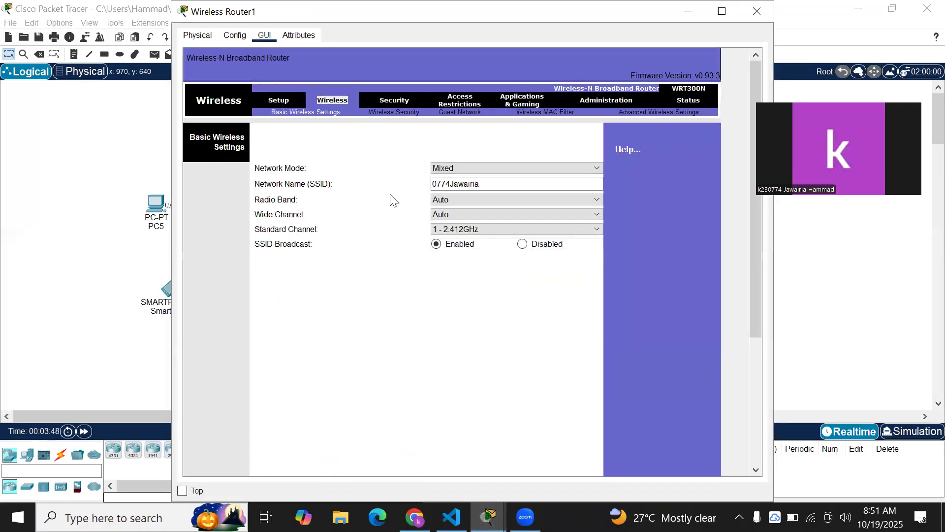
pyautogui.click(474, 183)
pyautogui.moveTo(484, 183); pyautogui.dragTo(344, 179)
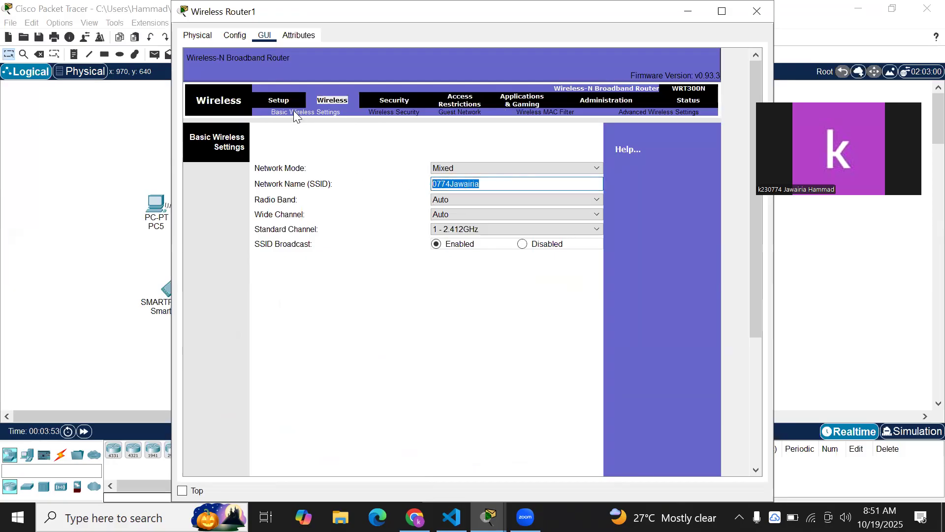
# Review the Setup page's static IP 10.10.1.5 and gateway 10.10.1.1, reopening the window at the top
pyautogui.click(289, 99)
pyautogui.scroll(-3, 380, 187)
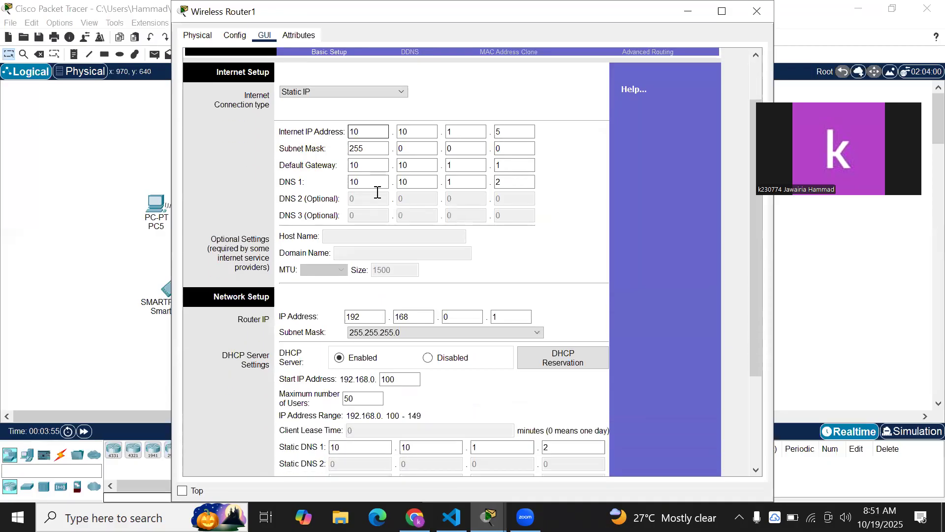
pyautogui.scroll(-3, 378, 192)
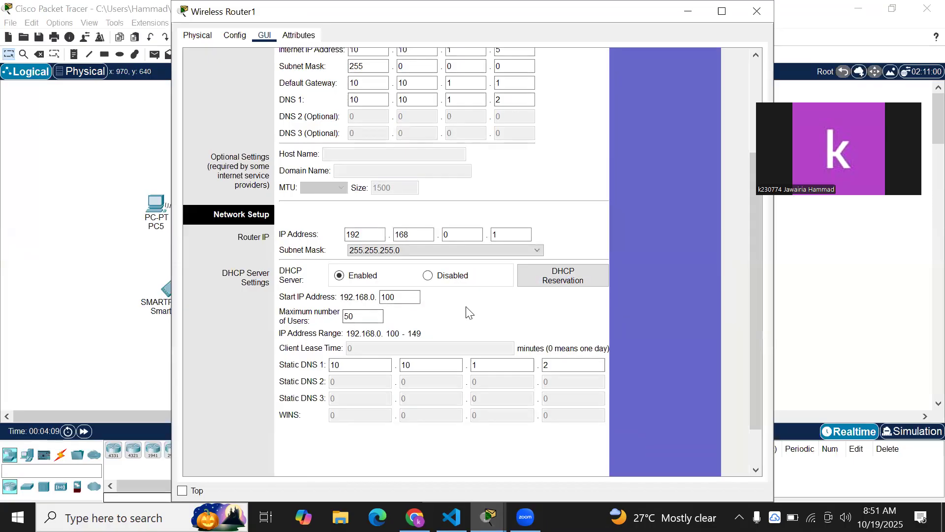
pyautogui.hotkey('alt', 'F4')
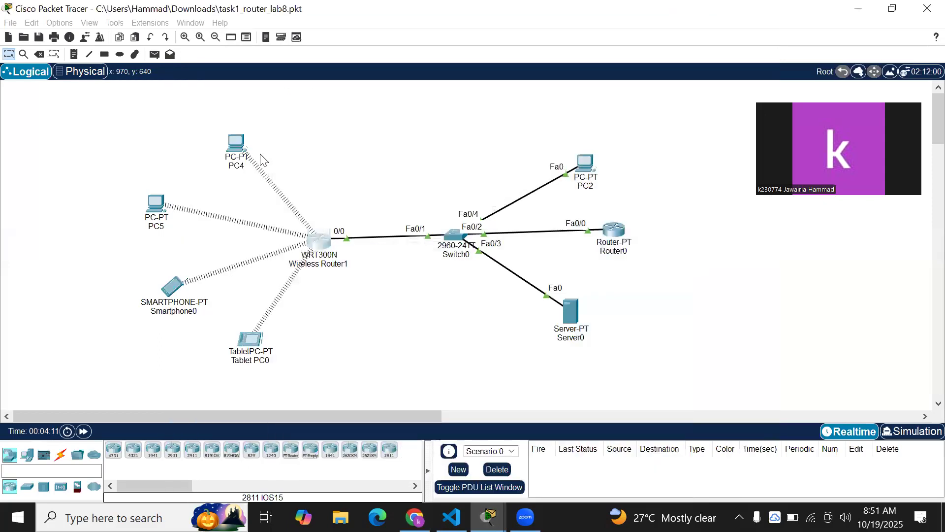
pyautogui.click(318, 246)
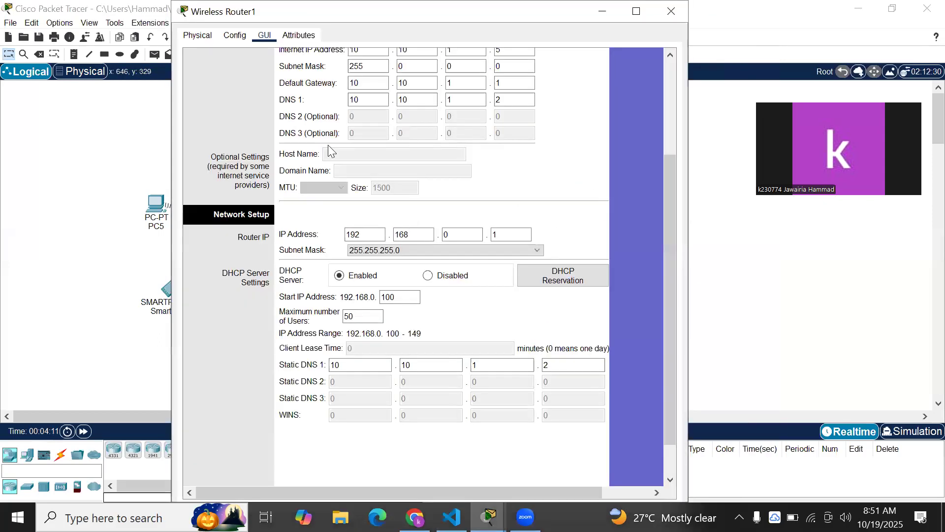
pyautogui.scroll(3, 319, 165)
pyautogui.scroll(1, 318, 166)
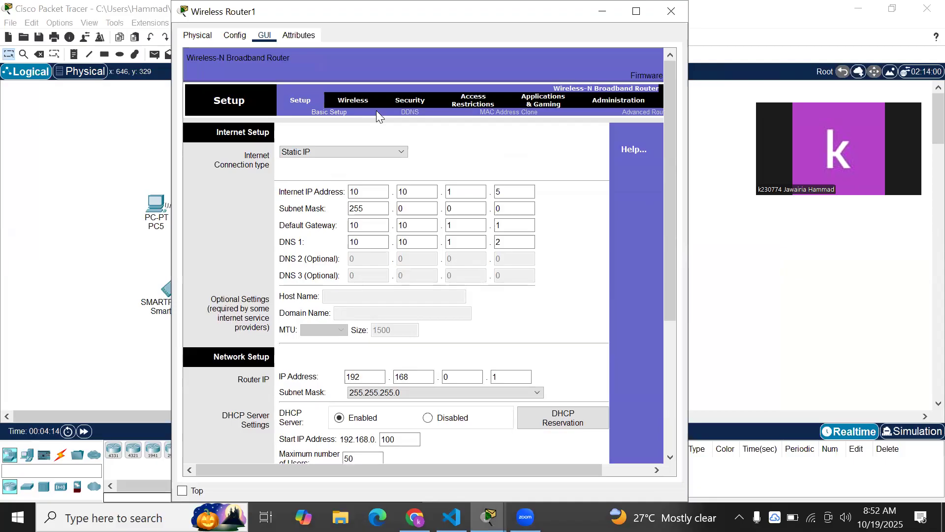
# Check the router's Wireless Security page and confirm the security mode stays WEP
pyautogui.click(403, 101)
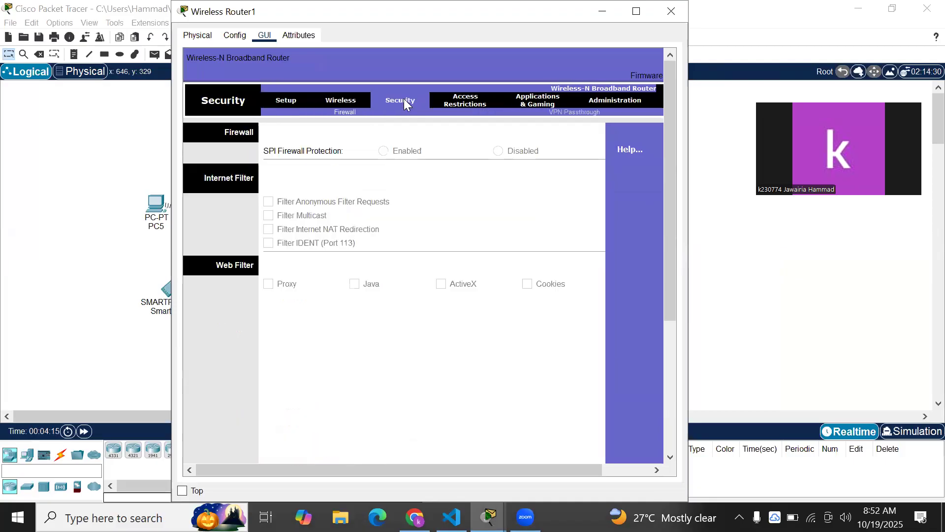
pyautogui.click(345, 98)
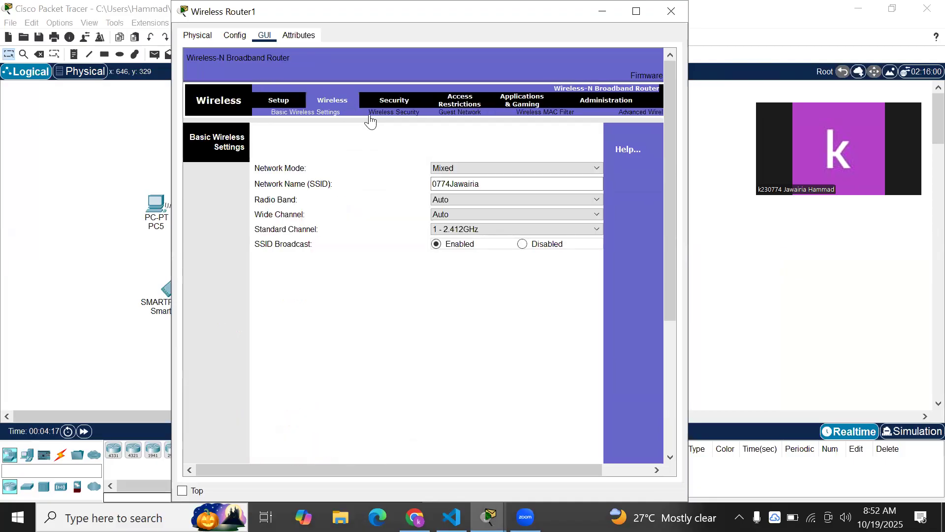
pyautogui.click(394, 111)
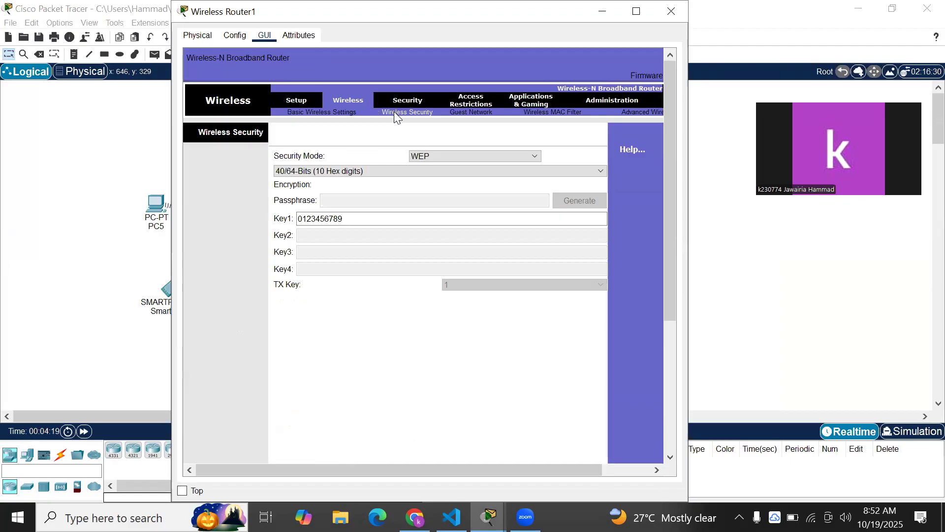
pyautogui.click(451, 159)
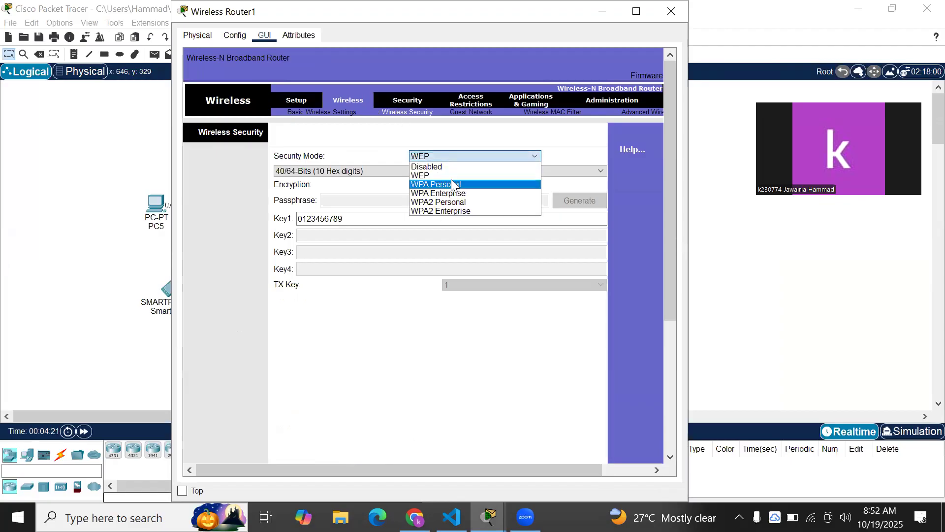
pyautogui.click(341, 136)
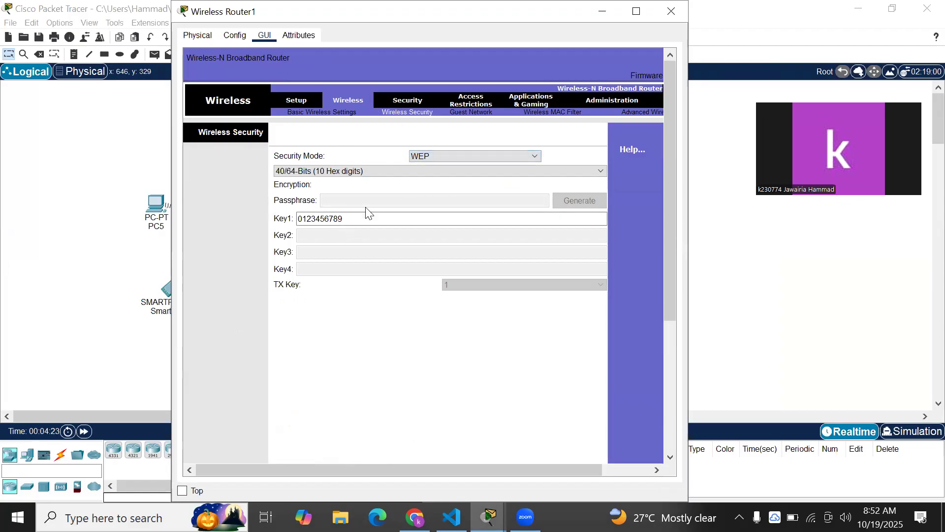
# Inspect the WEP Key1 value, then close the router and bring up PC4
pyautogui.moveTo(348, 214); pyautogui.dragTo(236, 182)
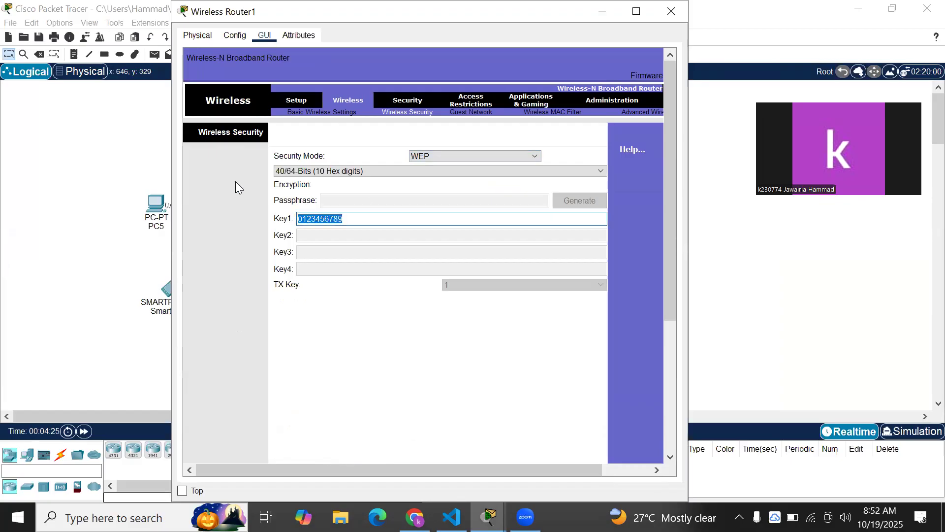
pyautogui.click(236, 182)
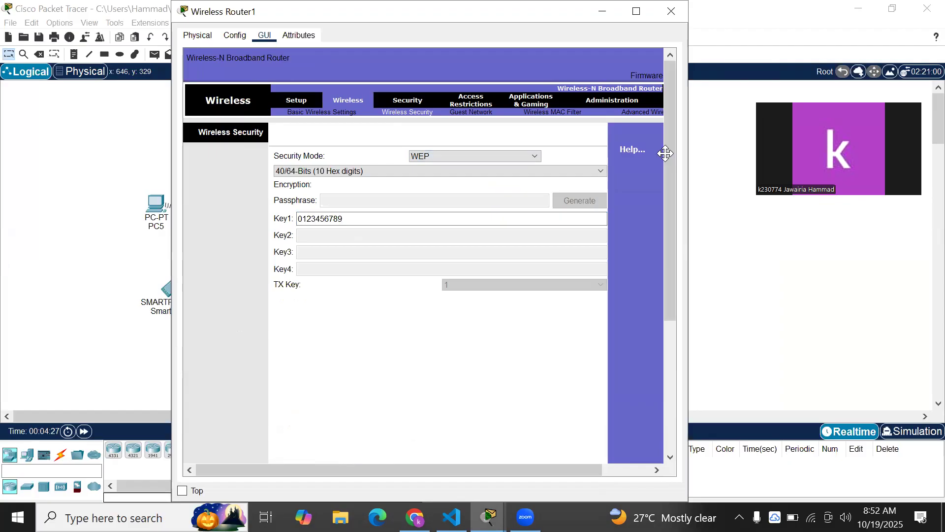
pyautogui.click(672, 11)
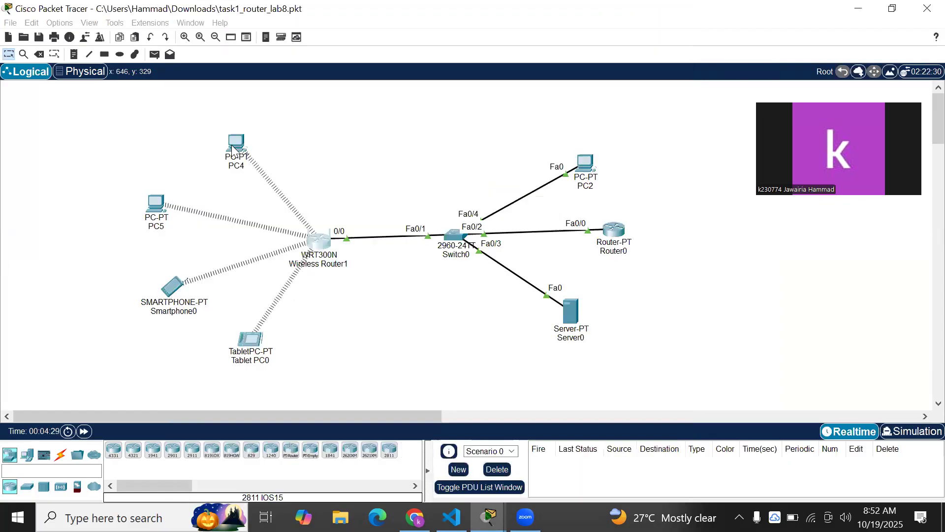
pyautogui.click(232, 146)
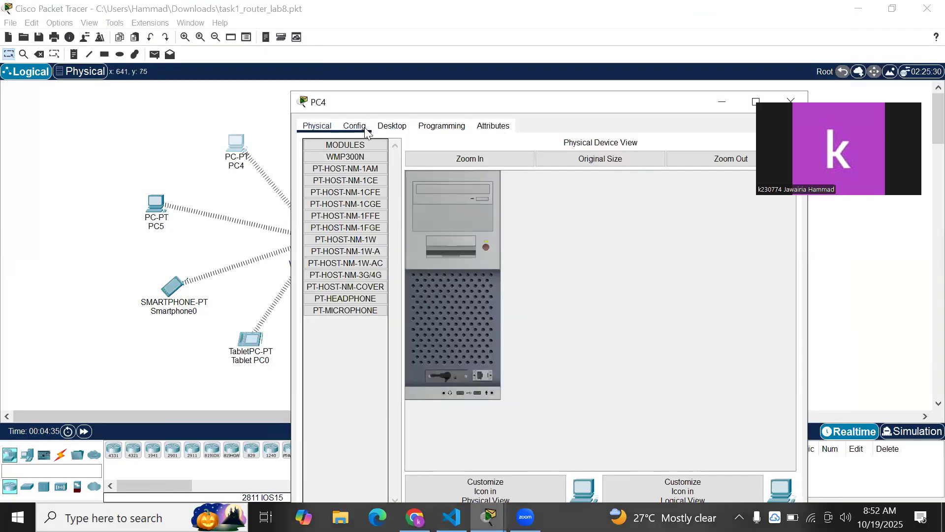
pyautogui.click(364, 128)
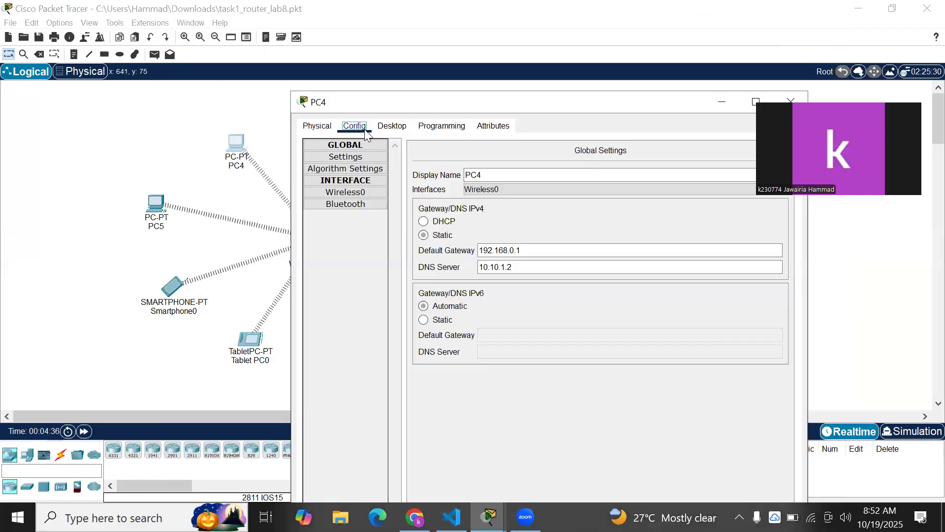
pyautogui.click(402, 128)
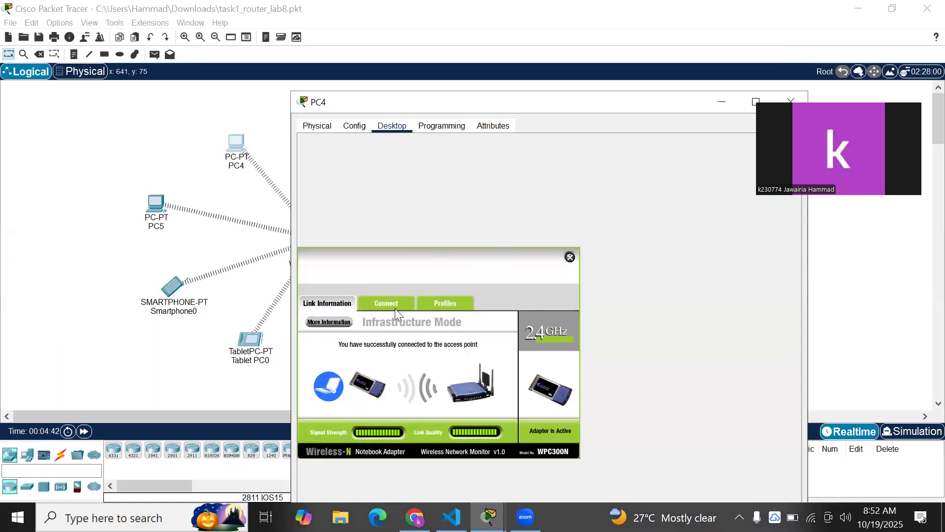
pyautogui.click(395, 309)
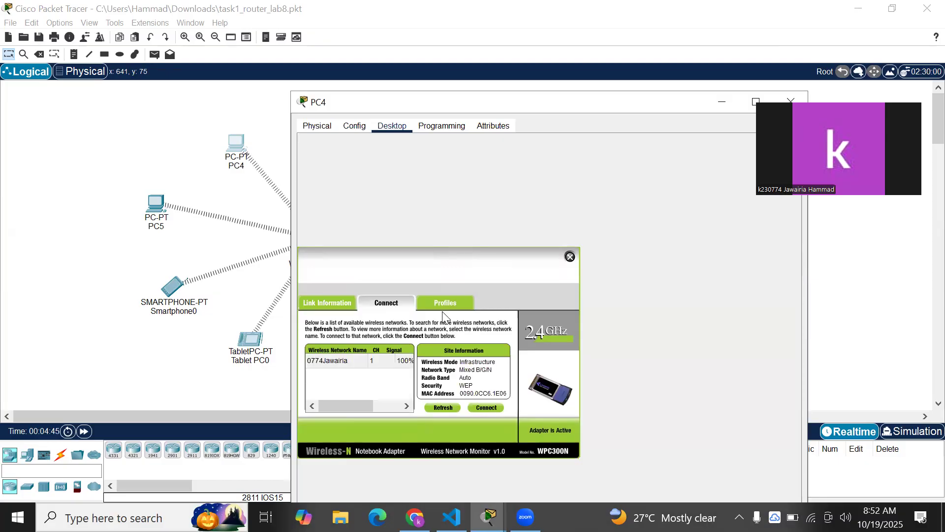
pyautogui.click(484, 408)
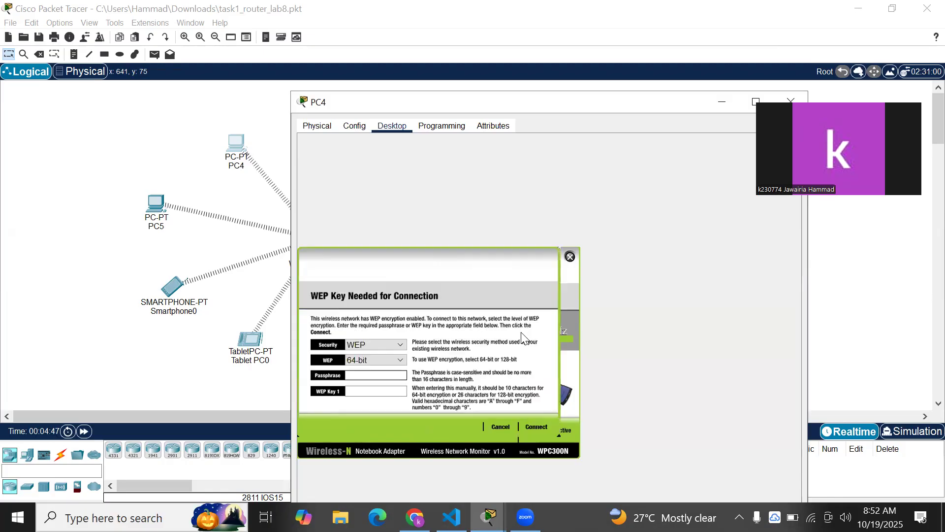
pyautogui.click(364, 389)
pyautogui.write('0123456789')
pyautogui.click(537, 427)
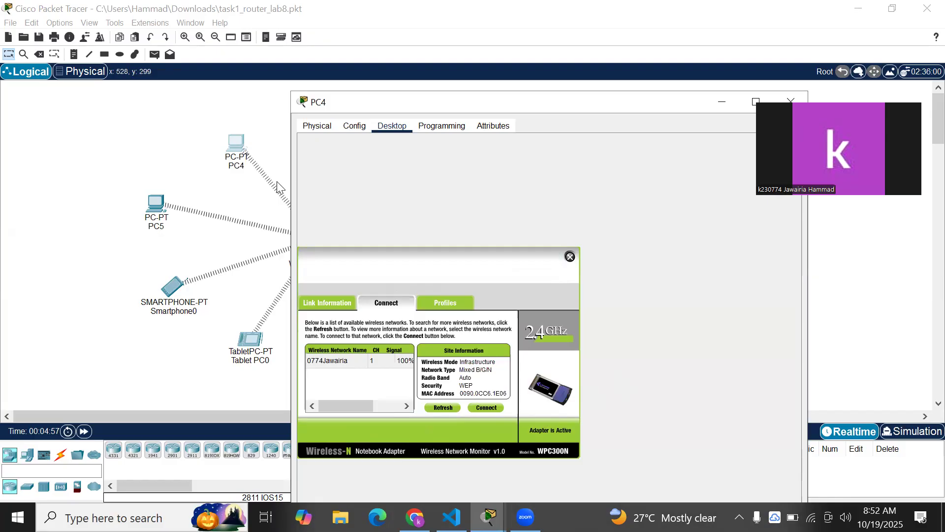
# Check PC4's wireless link information and close its window
pyautogui.click(343, 304)
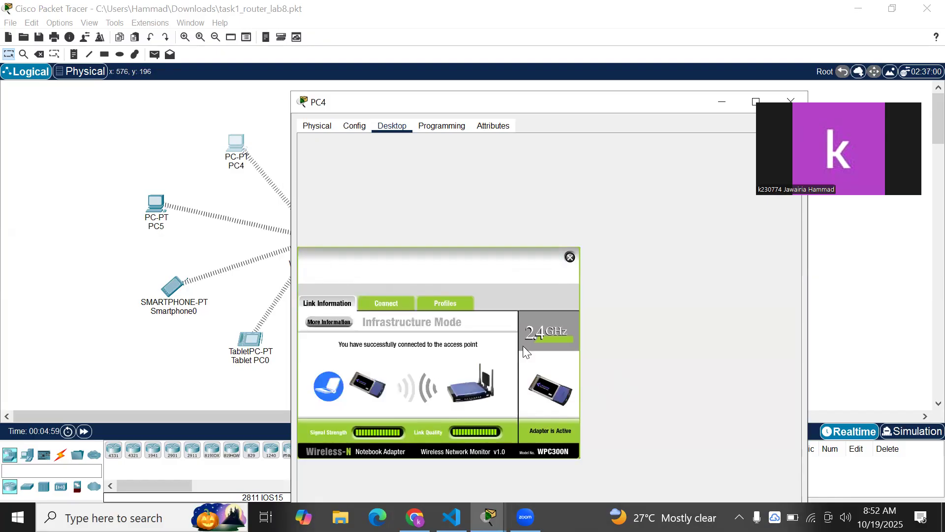
pyautogui.moveTo(632, 104); pyautogui.dragTo(535, 108)
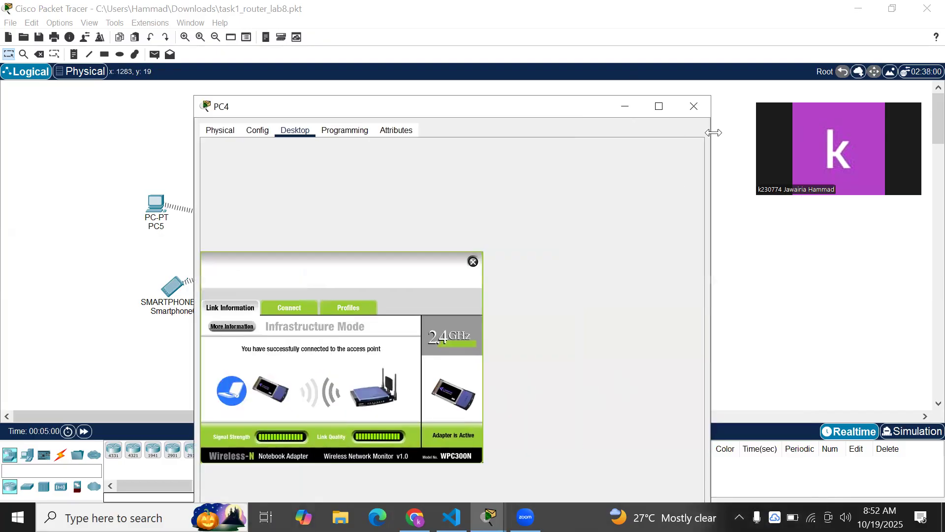
pyautogui.click(703, 116)
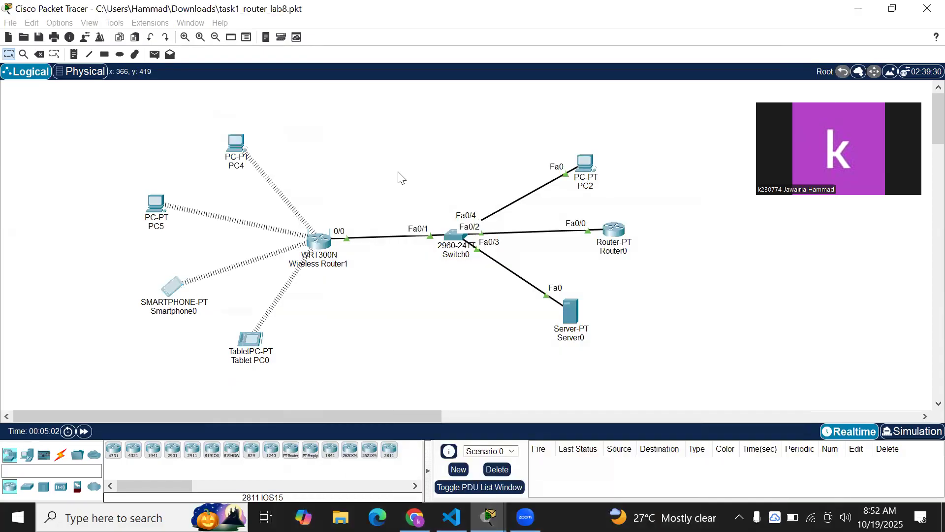
# Verify Smartphone0's wireless SSID and WEP key match the router, then close it
pyautogui.click(170, 292)
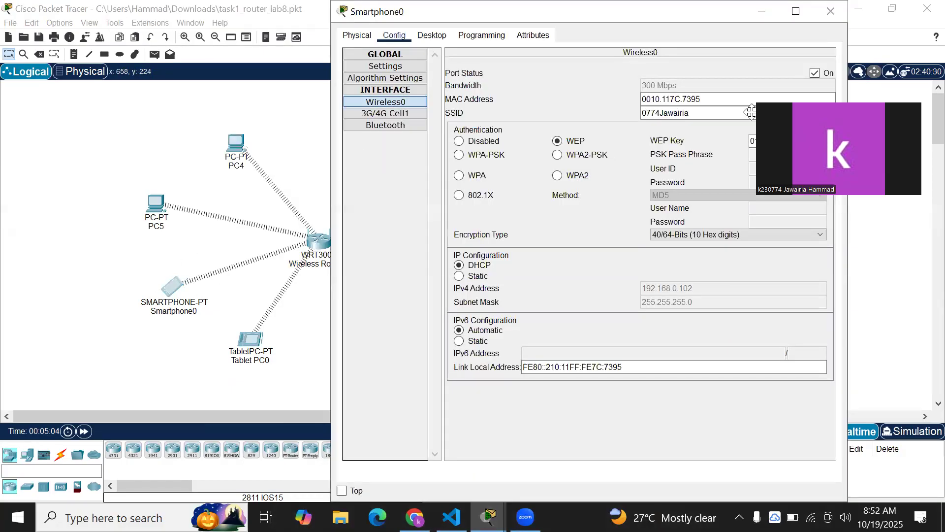
pyautogui.moveTo(424, 11); pyautogui.dragTo(306, 140)
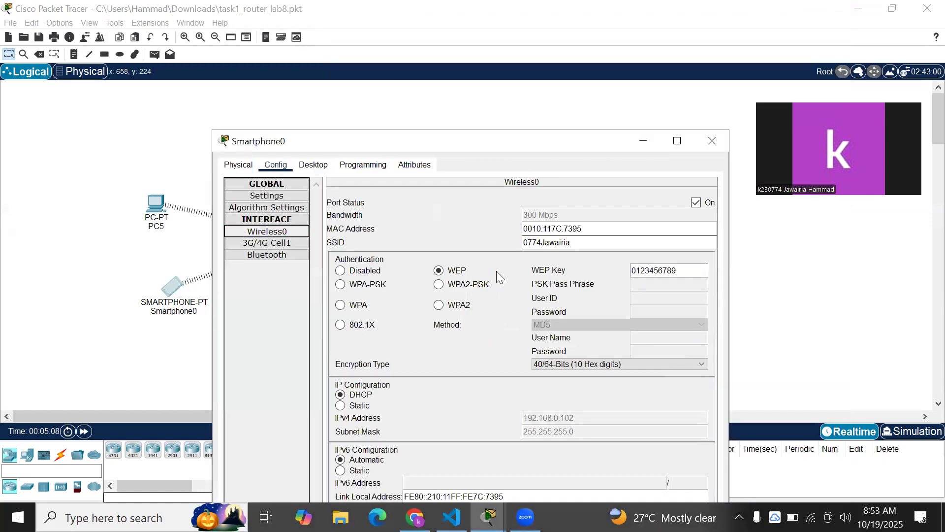
pyautogui.moveTo(590, 242); pyautogui.dragTo(521, 244)
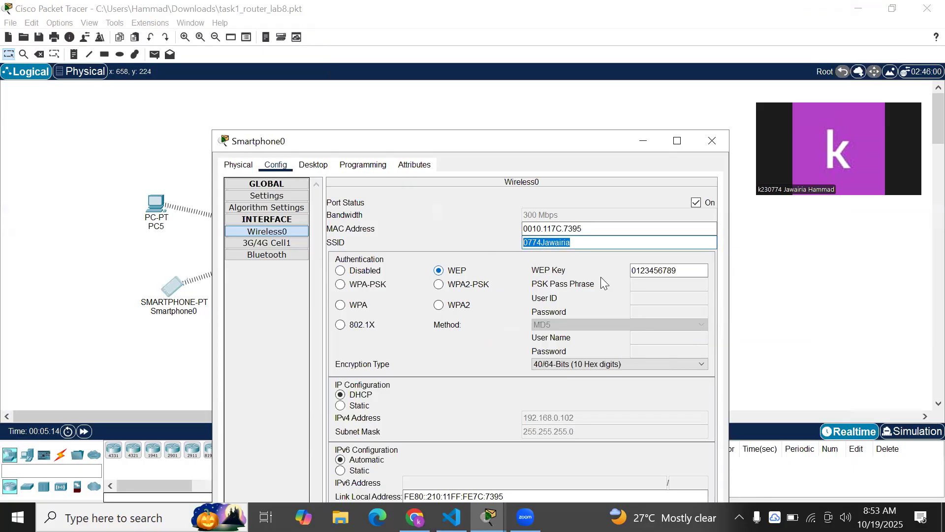
pyautogui.moveTo(692, 270); pyautogui.dragTo(637, 263)
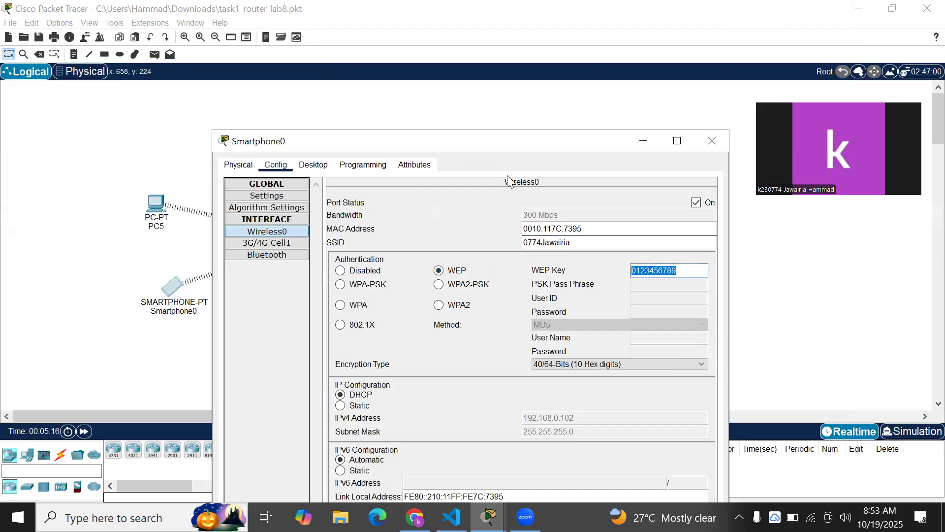
pyautogui.moveTo(472, 138); pyautogui.dragTo(461, 88)
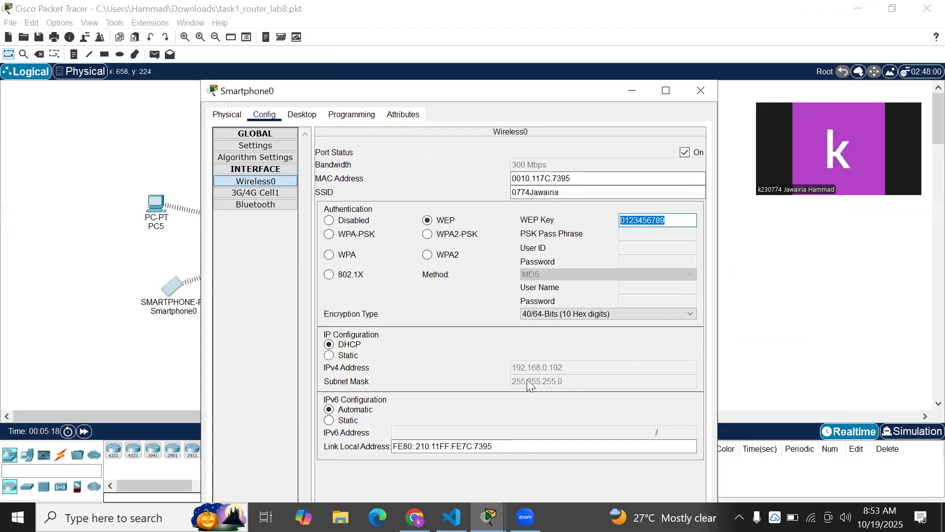
pyautogui.click(703, 99)
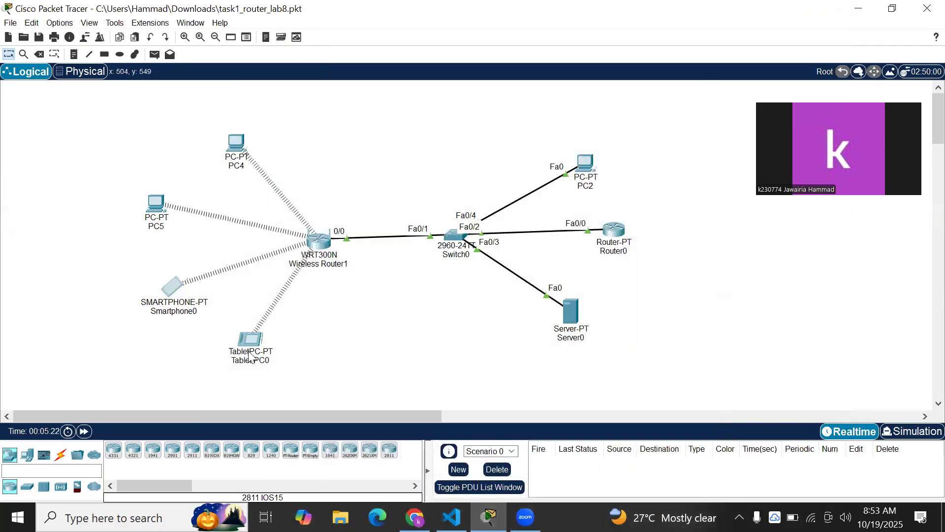
pyautogui.click(250, 353)
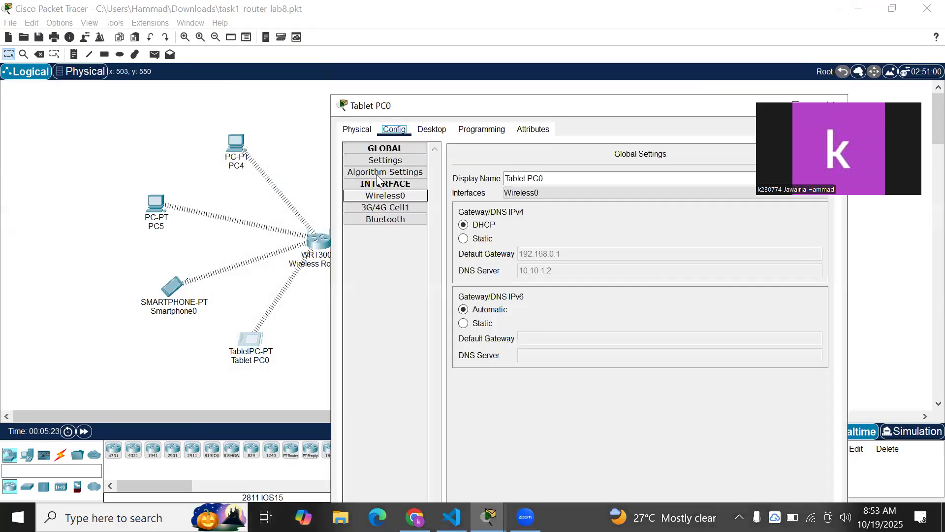
pyautogui.click(381, 197)
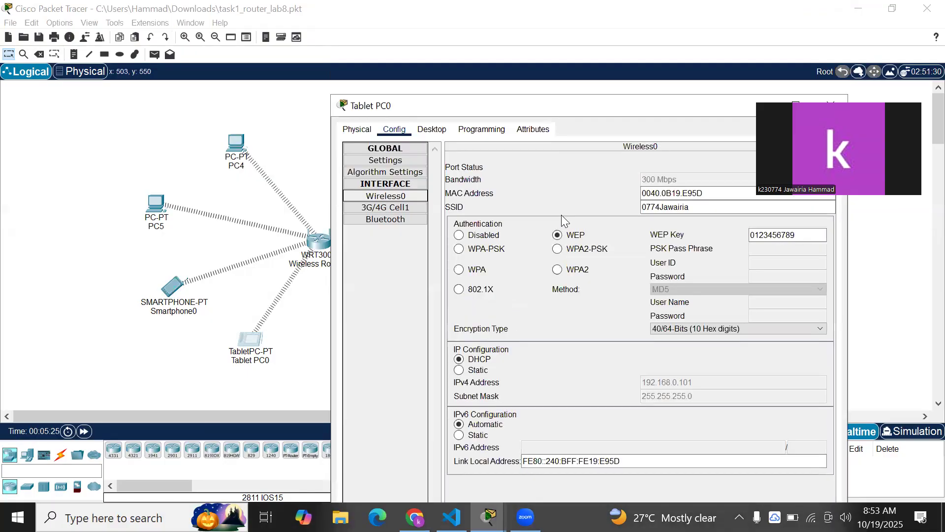
pyautogui.click(691, 207)
pyautogui.doubleClick(678, 206)
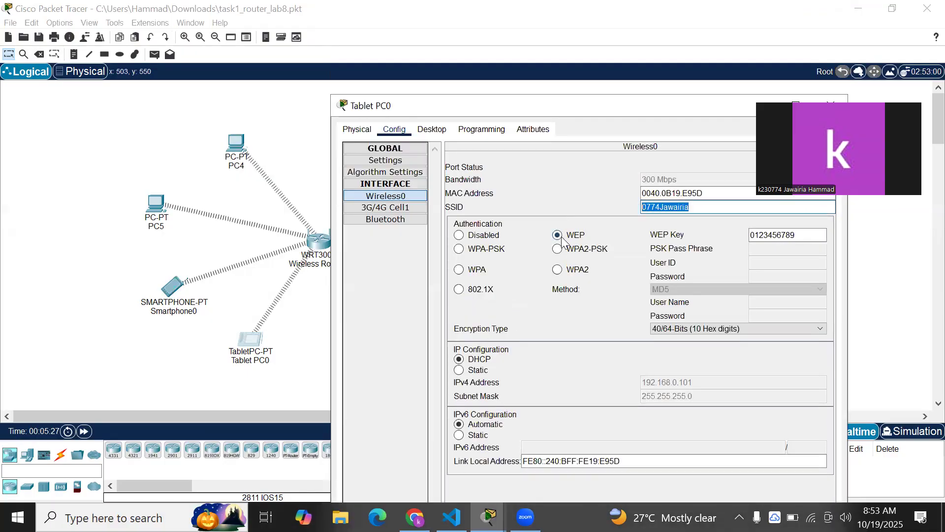
pyautogui.click(795, 237)
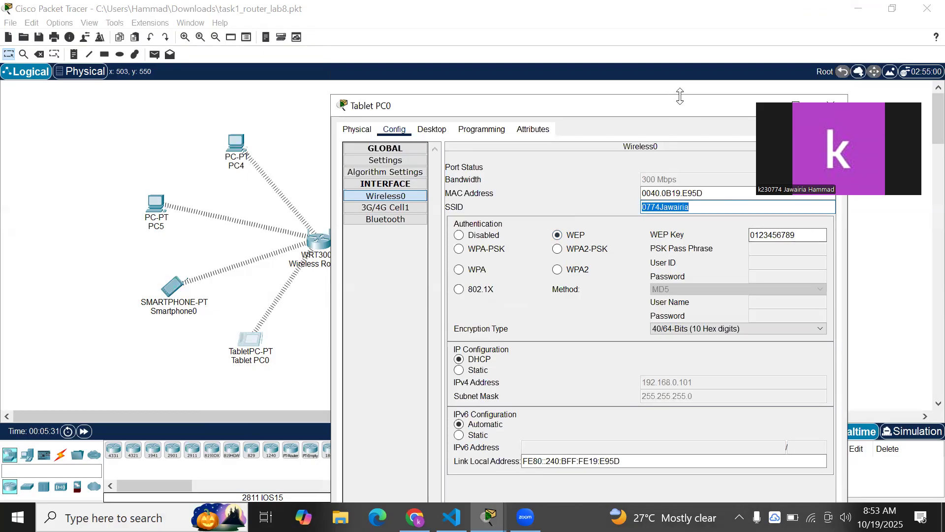
pyautogui.moveTo(673, 111); pyautogui.dragTo(544, 140)
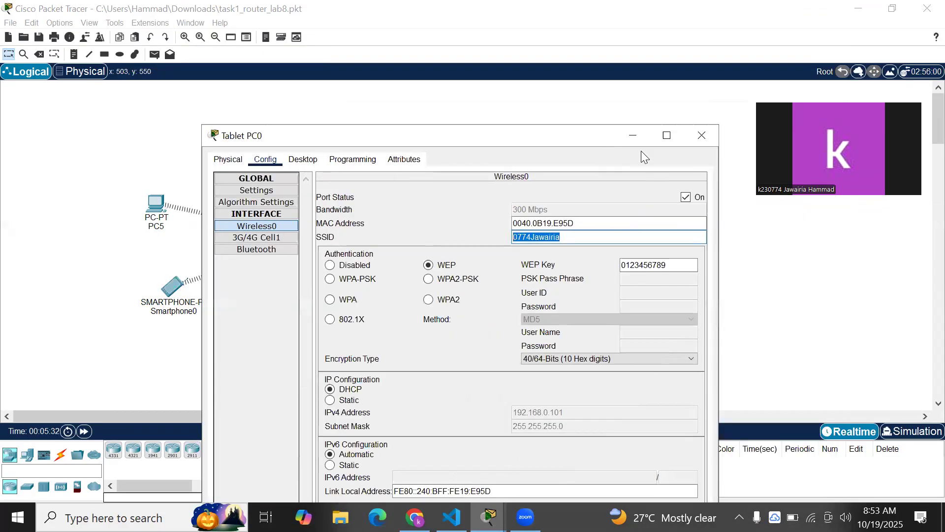
pyautogui.click(695, 138)
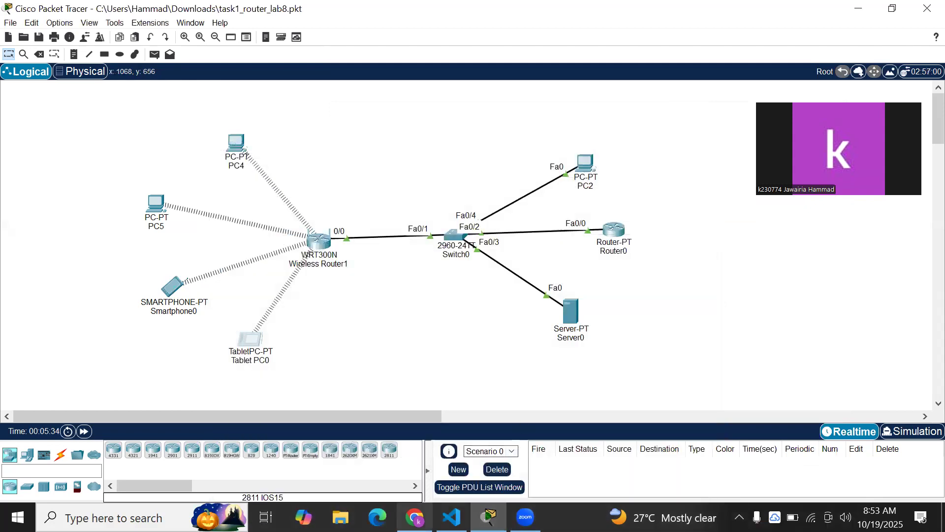
pyautogui.click(415, 517)
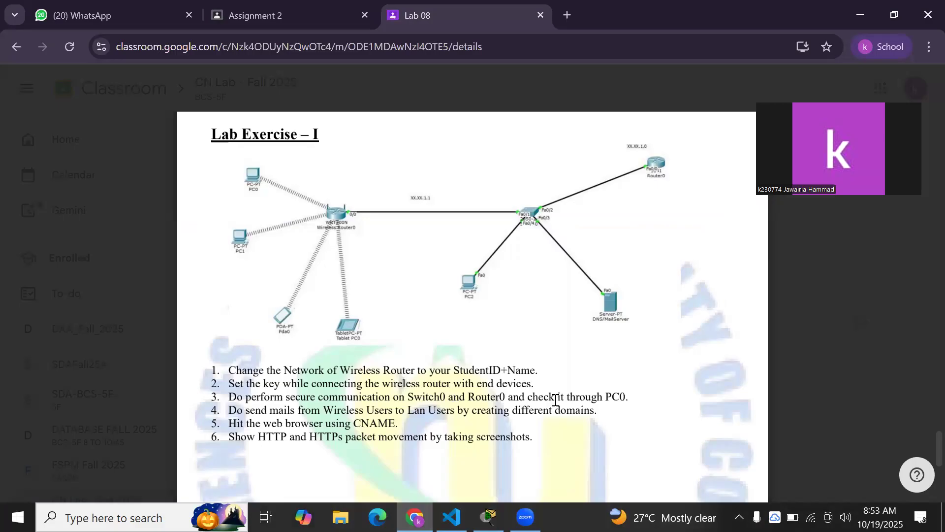
pyautogui.click(489, 517)
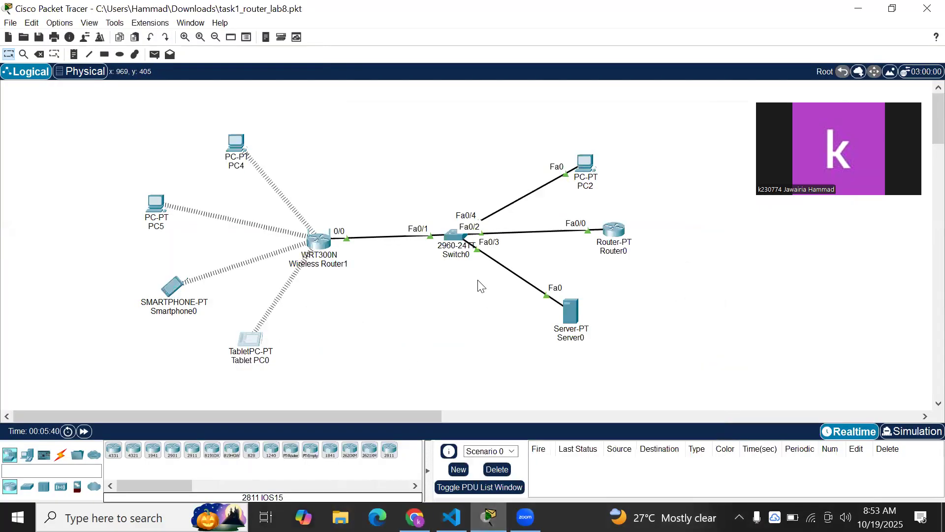
pyautogui.click(604, 237)
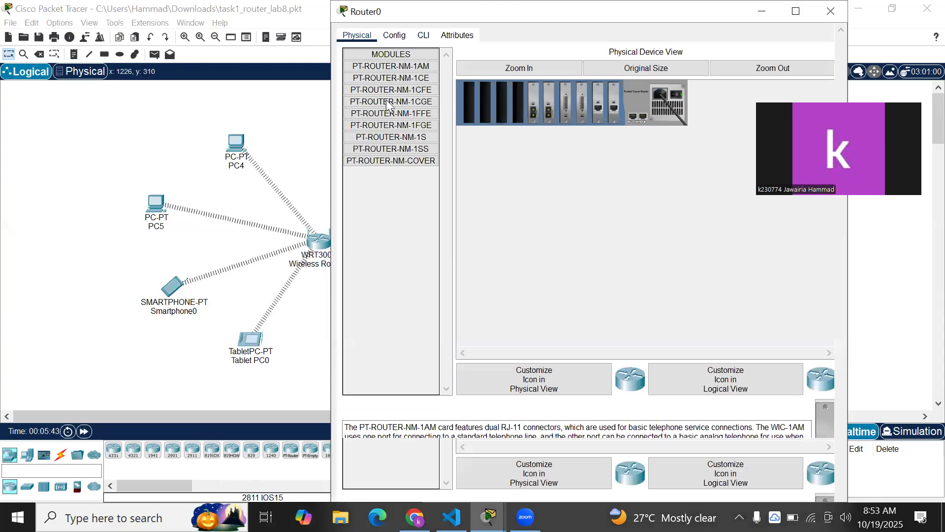
pyautogui.moveTo(492, 12); pyautogui.dragTo(403, 99)
pyautogui.click(310, 125)
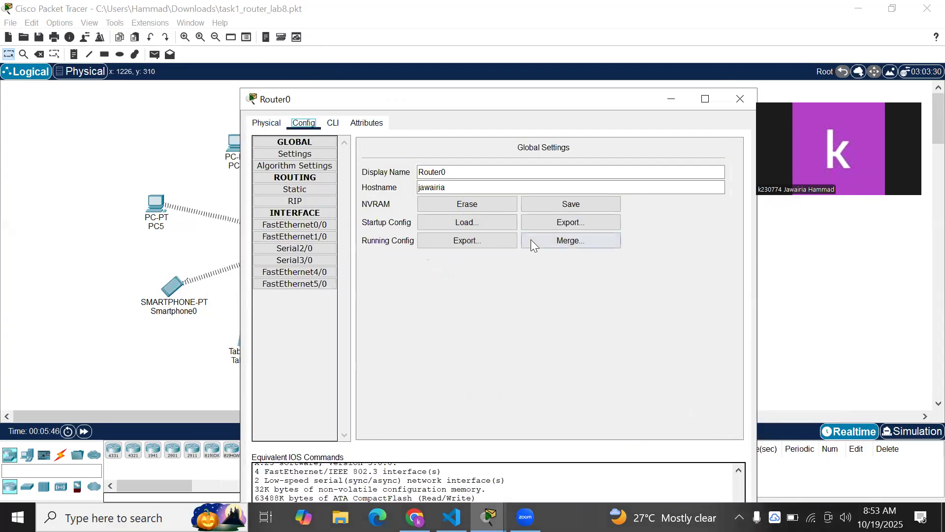
pyautogui.click(333, 123)
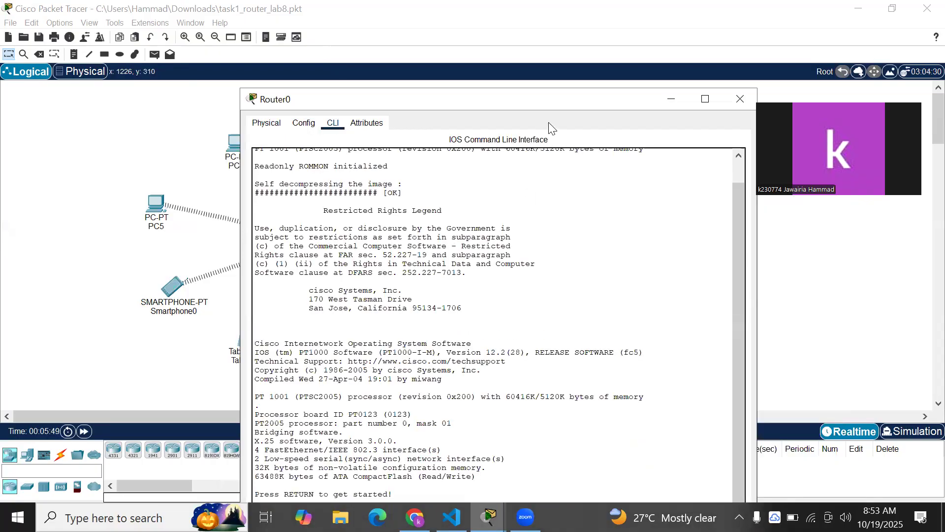
pyautogui.moveTo(554, 94); pyautogui.dragTo(590, 39)
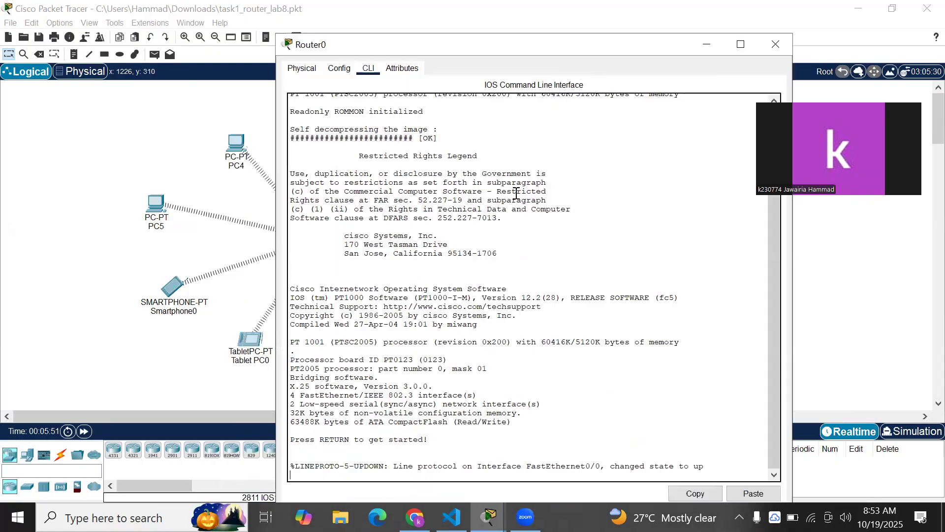
pyautogui.click(339, 69)
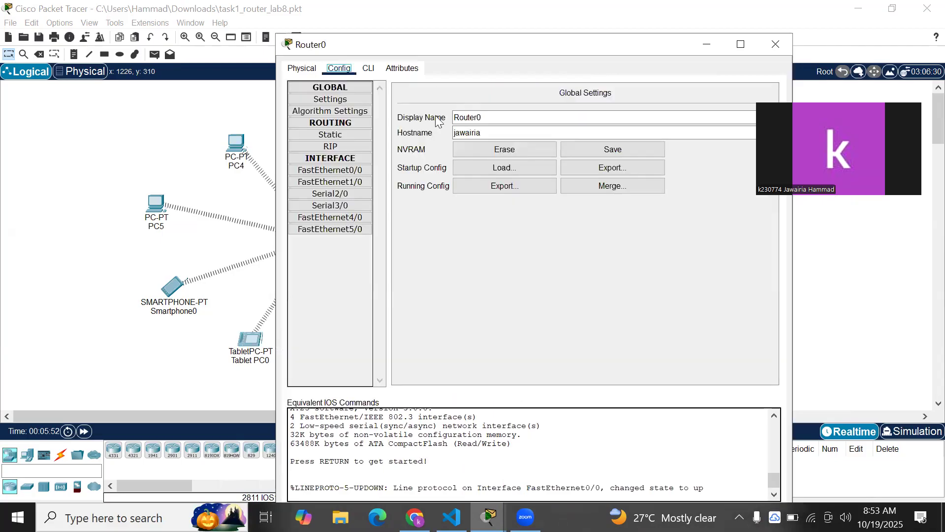
pyautogui.moveTo(487, 133); pyautogui.dragTo(457, 131)
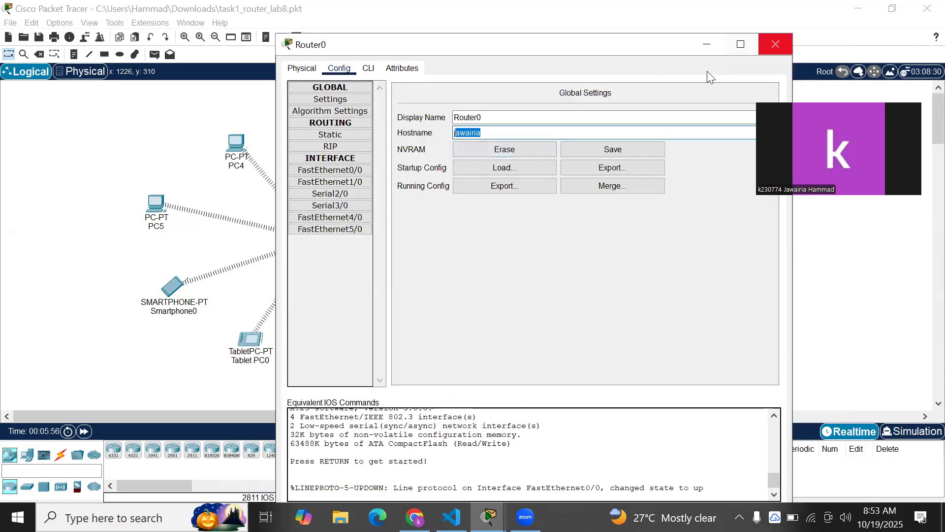
pyautogui.click(776, 44)
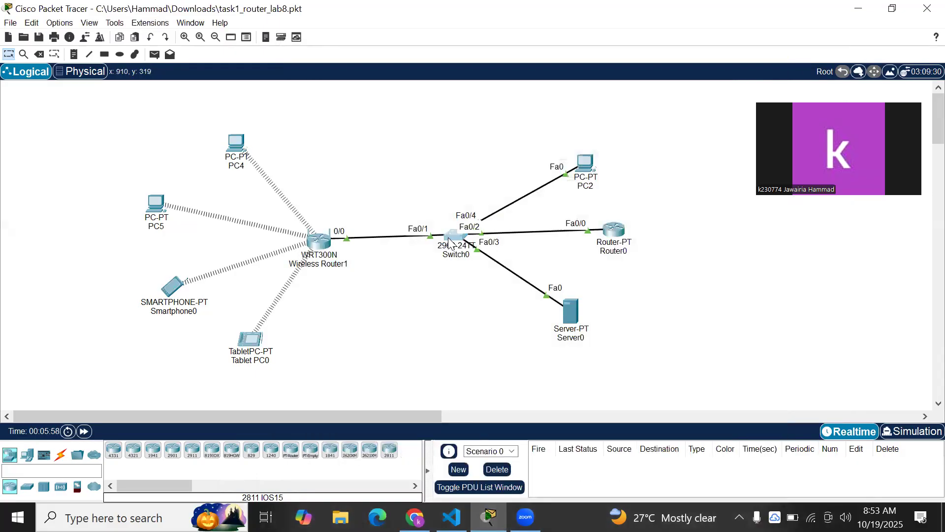
pyautogui.click(450, 240)
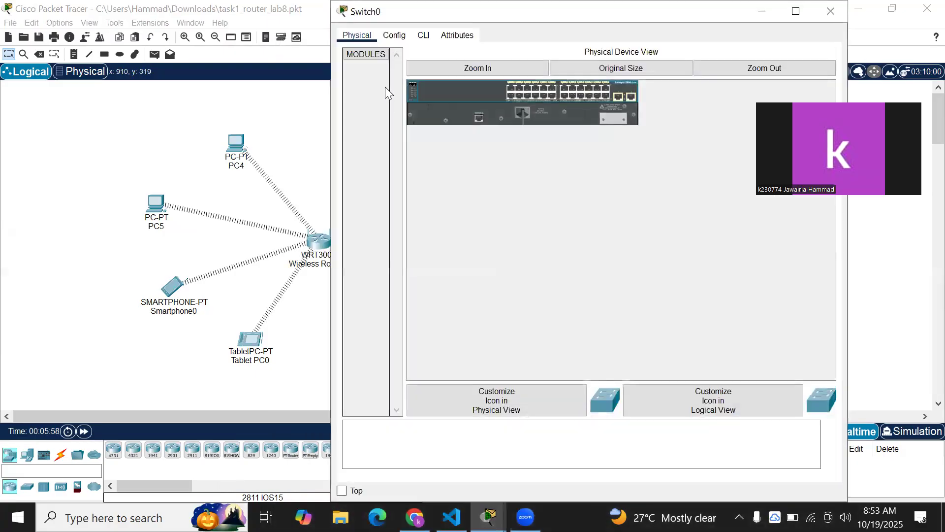
pyautogui.moveTo(393, 12); pyautogui.dragTo(304, 123)
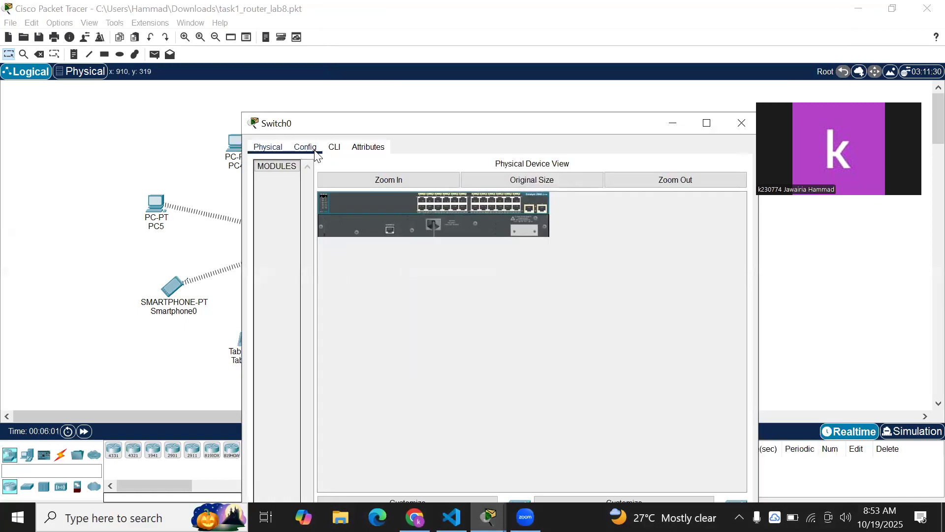
pyautogui.click(305, 147)
pyautogui.moveTo(485, 212); pyautogui.dragTo(419, 212)
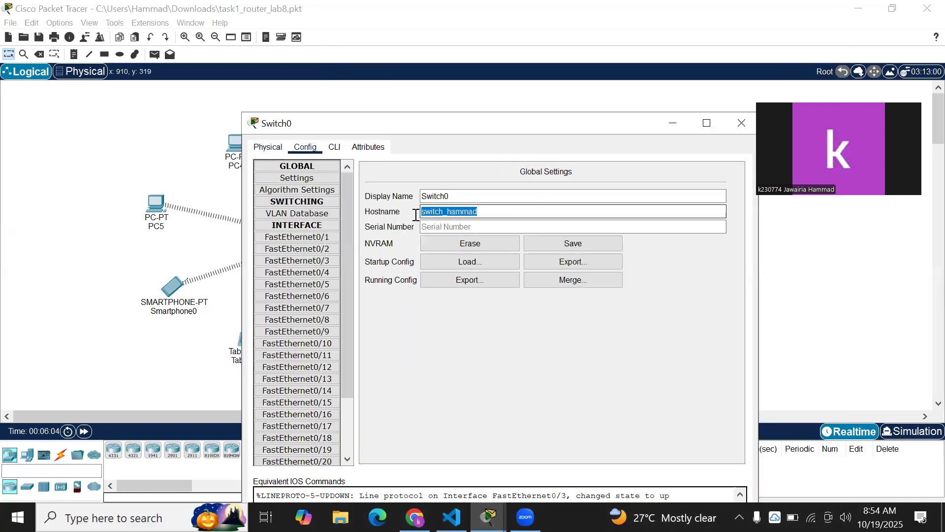
pyautogui.click(707, 123)
pyautogui.click(928, 9)
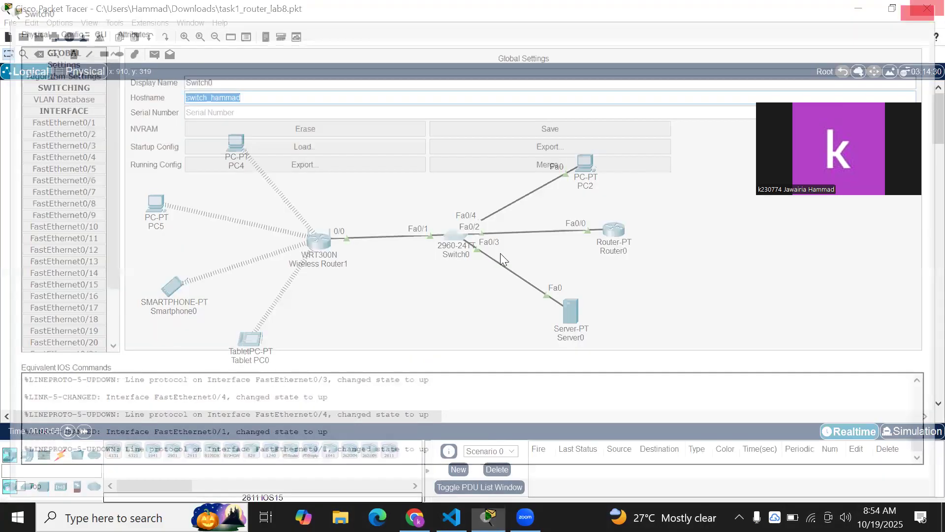
pyautogui.click(415, 517)
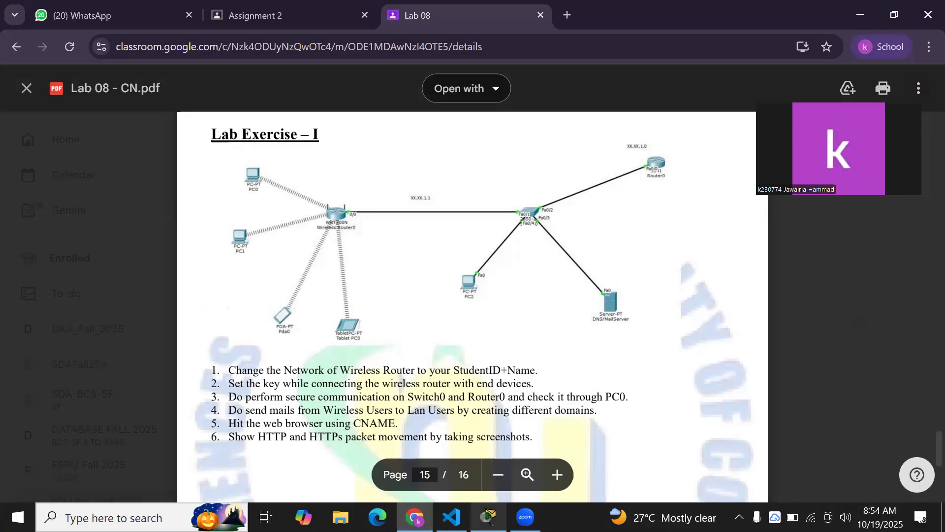
pyautogui.click(489, 517)
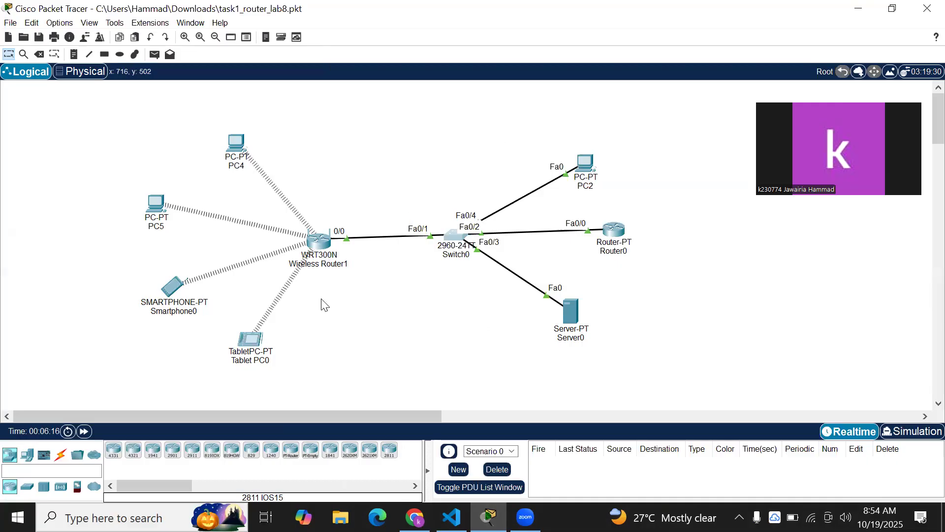
# Confirm Wireless Router1 keeps Static IP internet with DNS 10.10.1.2, then close its window
pyautogui.click(320, 246)
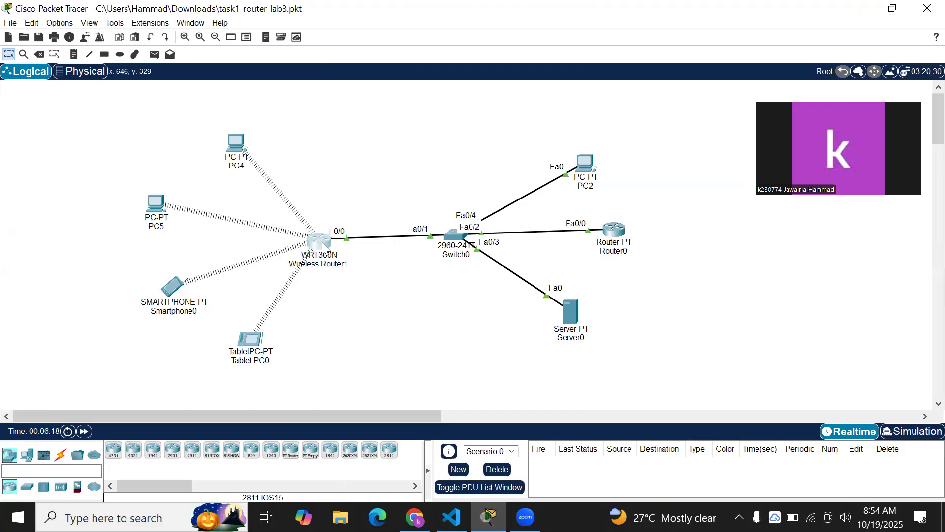
pyautogui.click(323, 246)
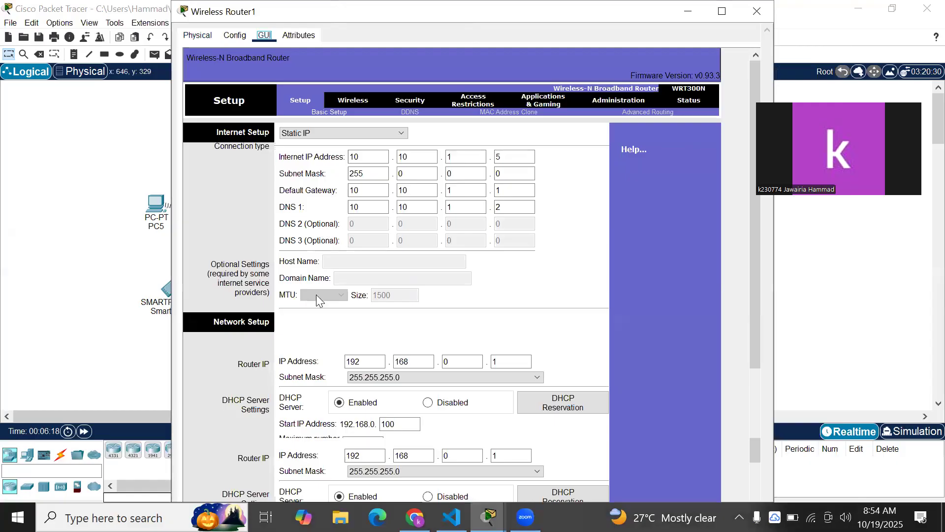
pyautogui.click(399, 153)
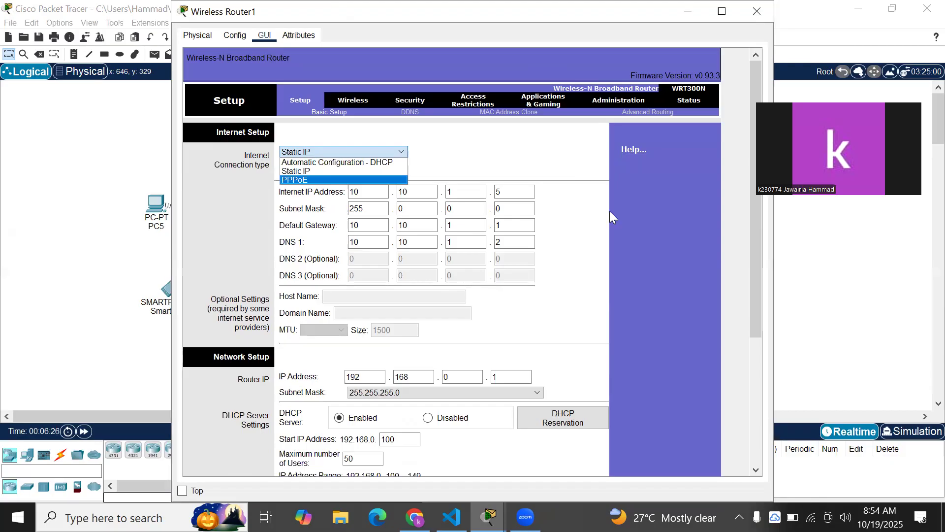
pyautogui.click(609, 182)
pyautogui.moveTo(616, 11); pyautogui.dragTo(434, 26)
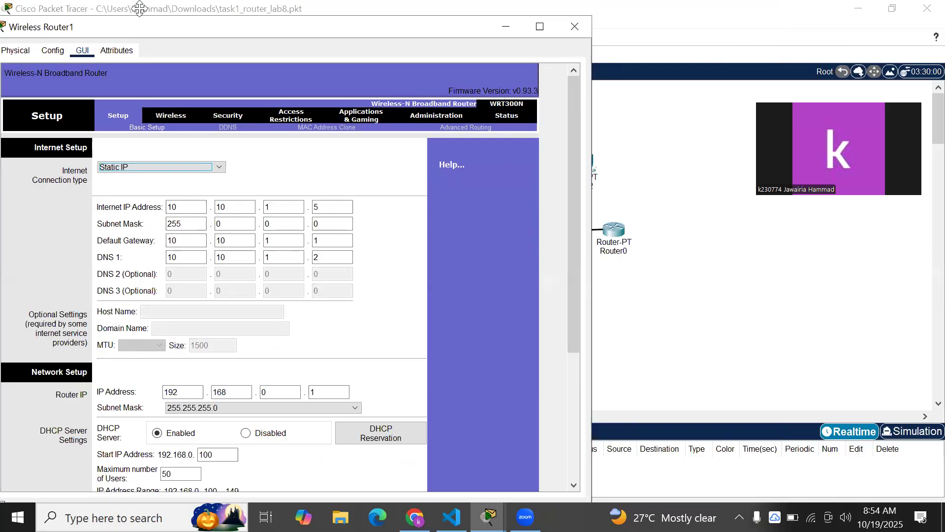
pyautogui.moveTo(140, 26); pyautogui.dragTo(260, 28)
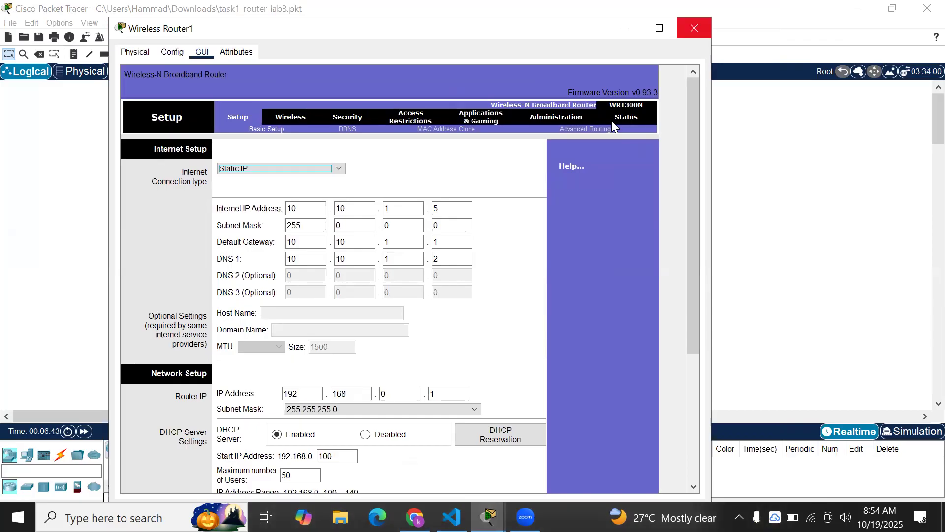
pyautogui.click(694, 28)
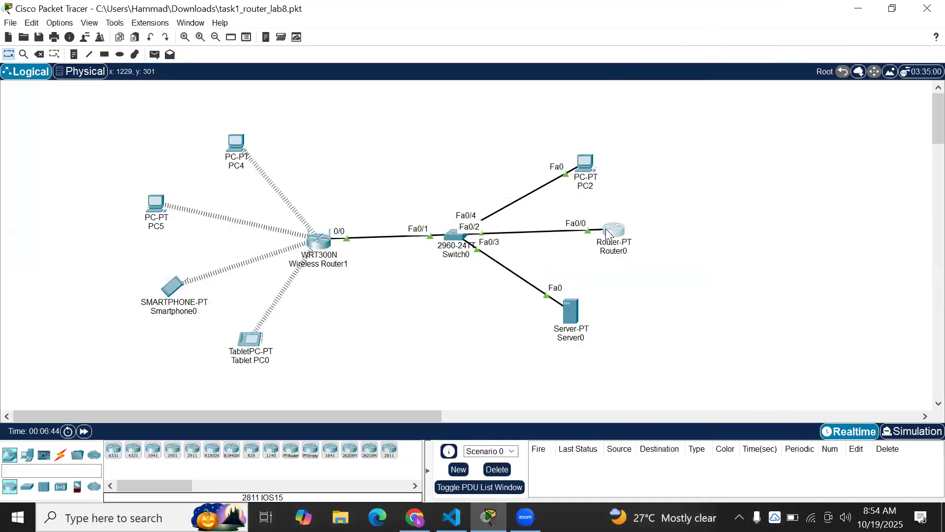
pyautogui.click(614, 231)
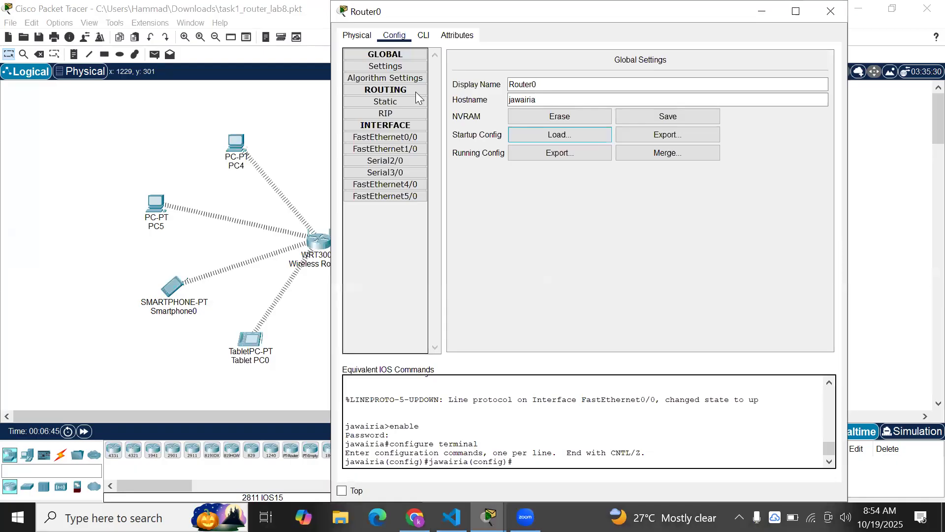
pyautogui.click(560, 135)
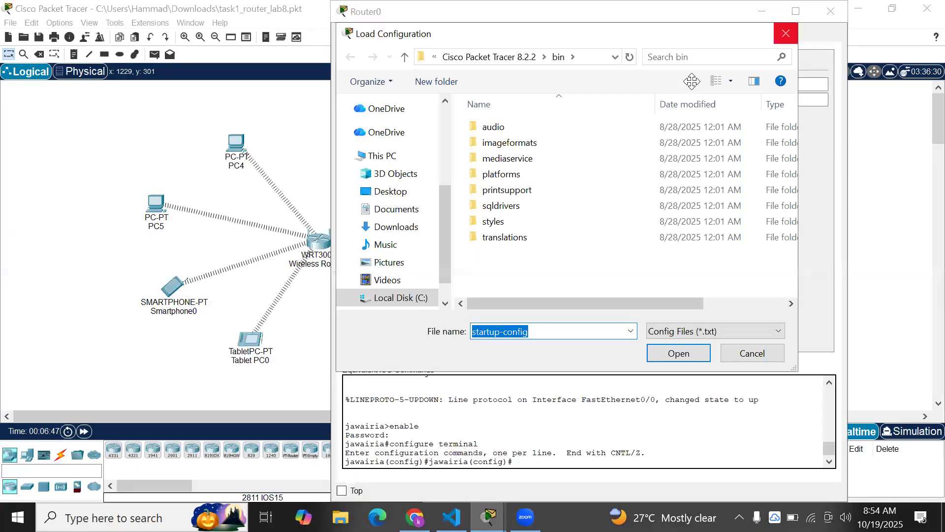
pyautogui.click(787, 32)
pyautogui.moveTo(700, 11); pyautogui.dragTo(687, 90)
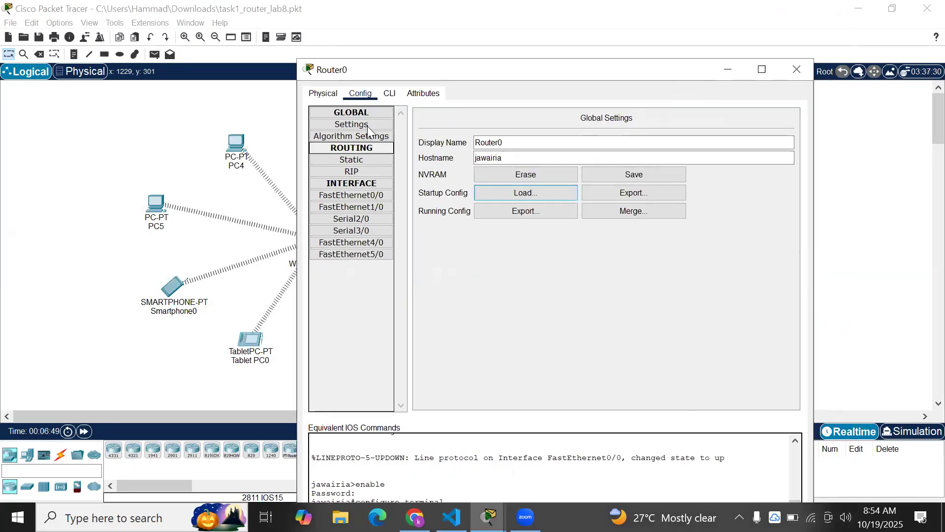
pyautogui.click(367, 195)
pyautogui.click(627, 195)
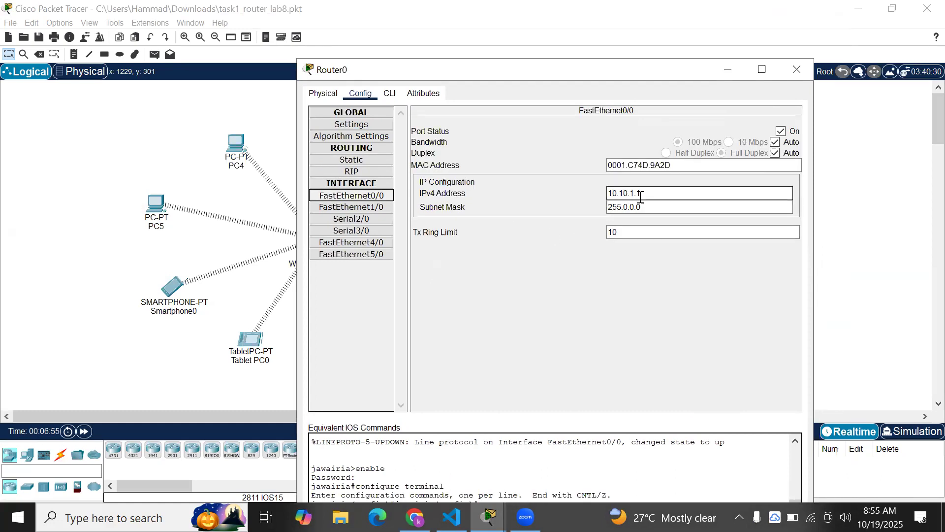
pyautogui.click(797, 70)
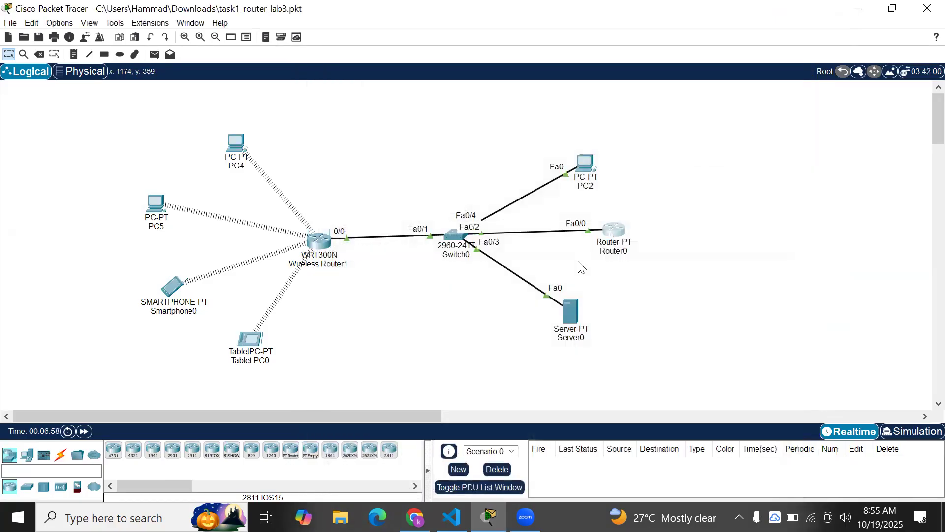
pyautogui.click(569, 313)
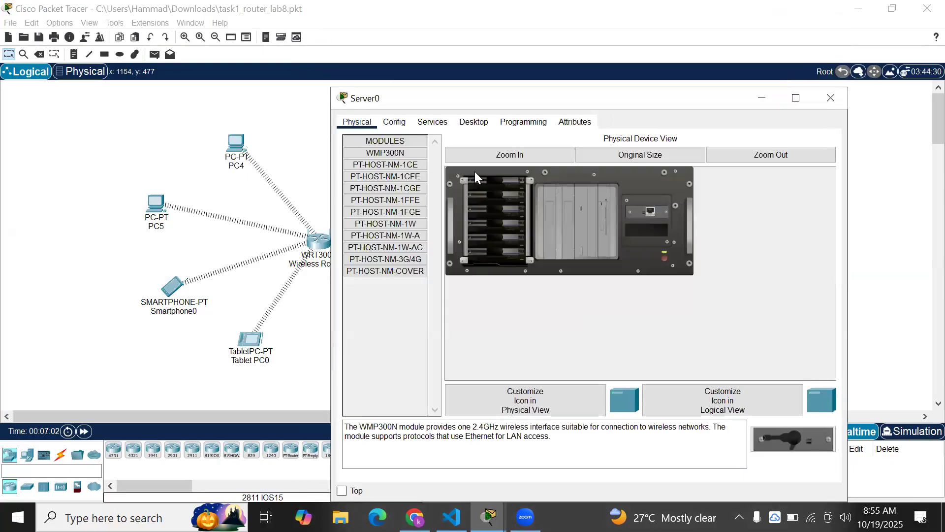
pyautogui.click(394, 121)
pyautogui.click(398, 190)
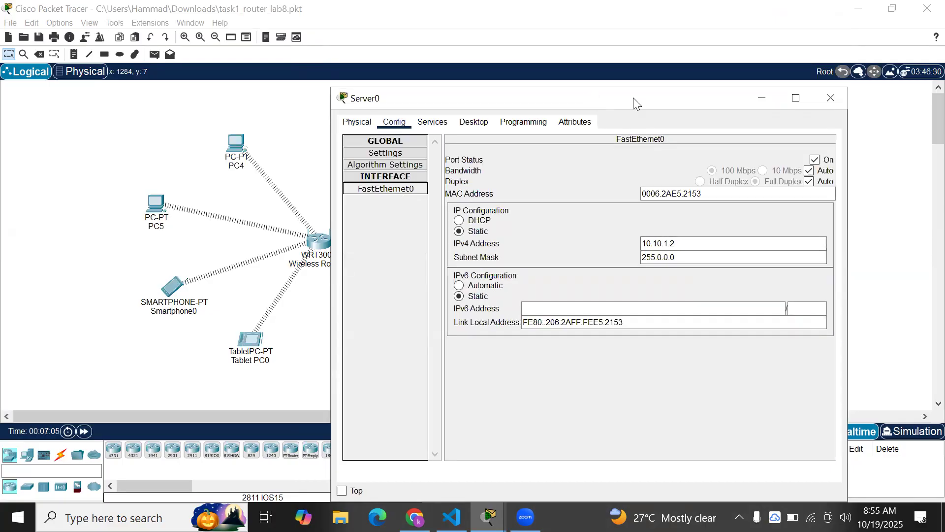
pyautogui.hotkey('alt', 'Tab')
pyautogui.click(284, 269)
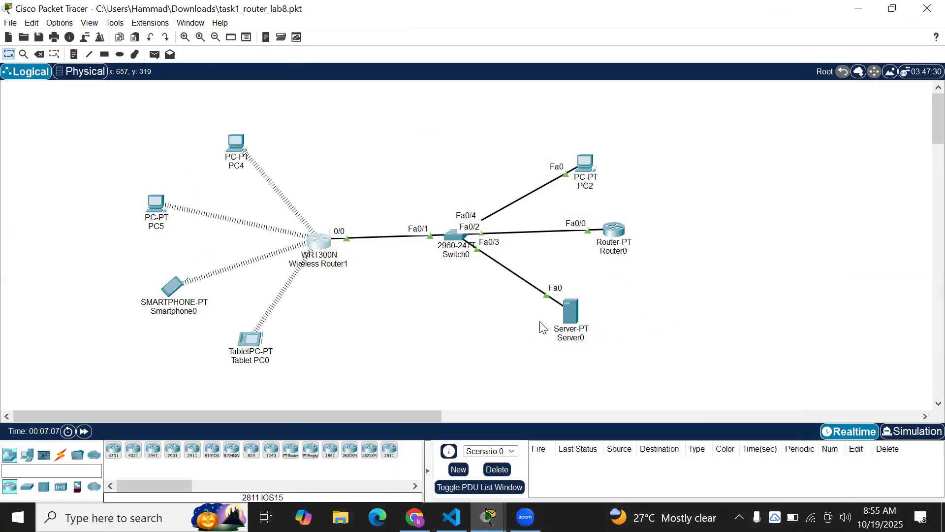
pyautogui.click(300, 248)
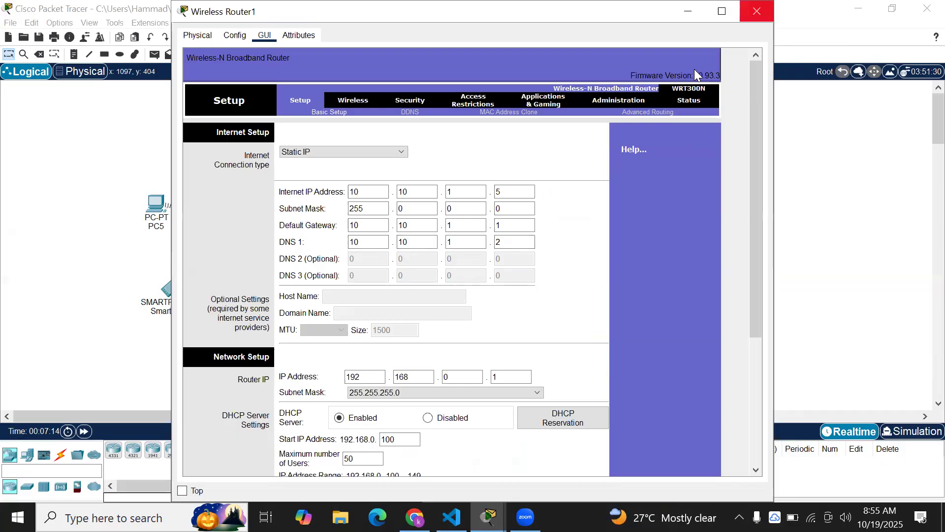
pyautogui.click(756, 10)
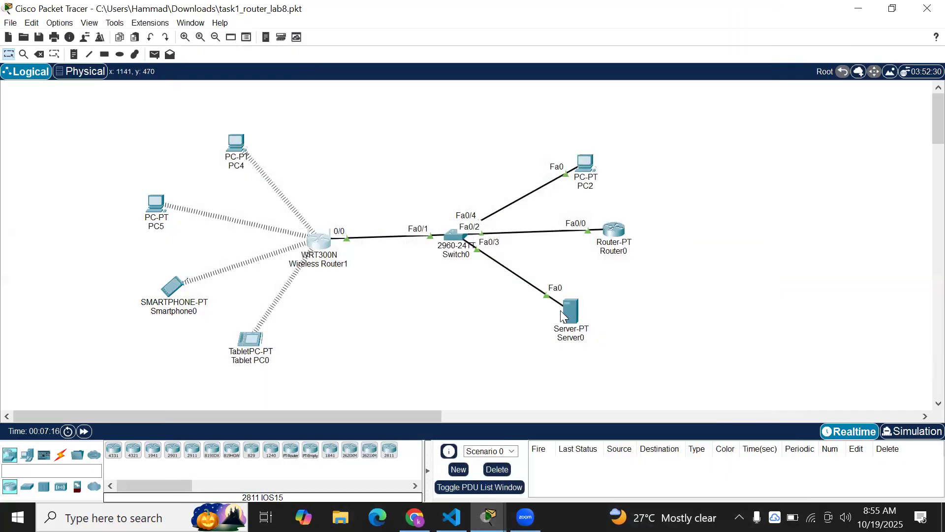
pyautogui.click(562, 315)
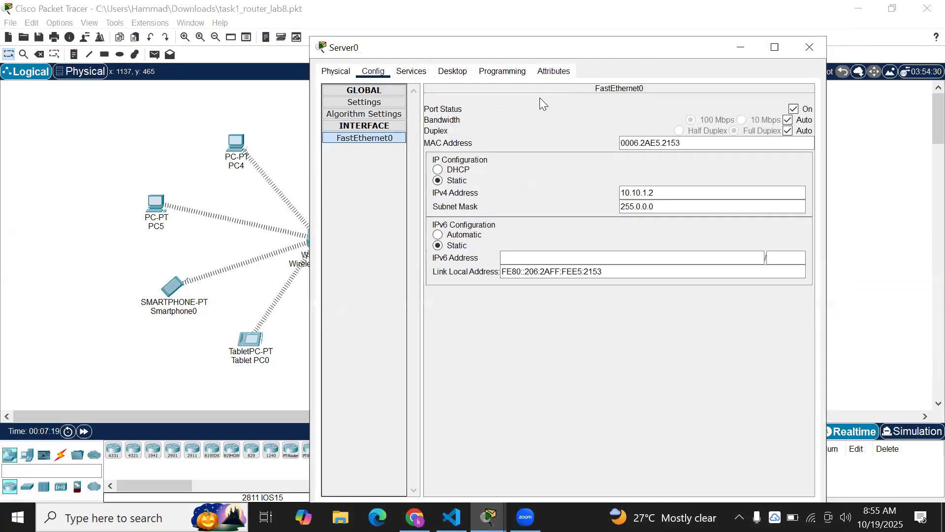
pyautogui.click(413, 73)
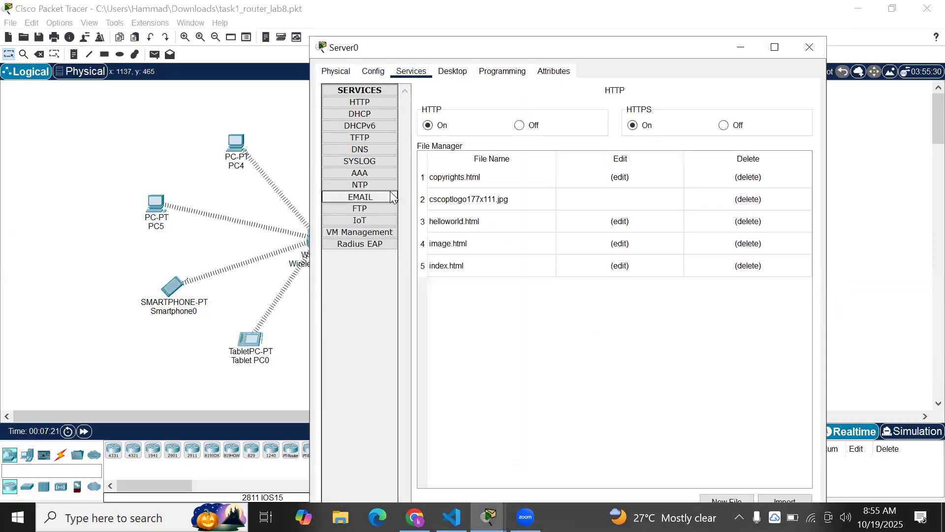
pyautogui.click(390, 196)
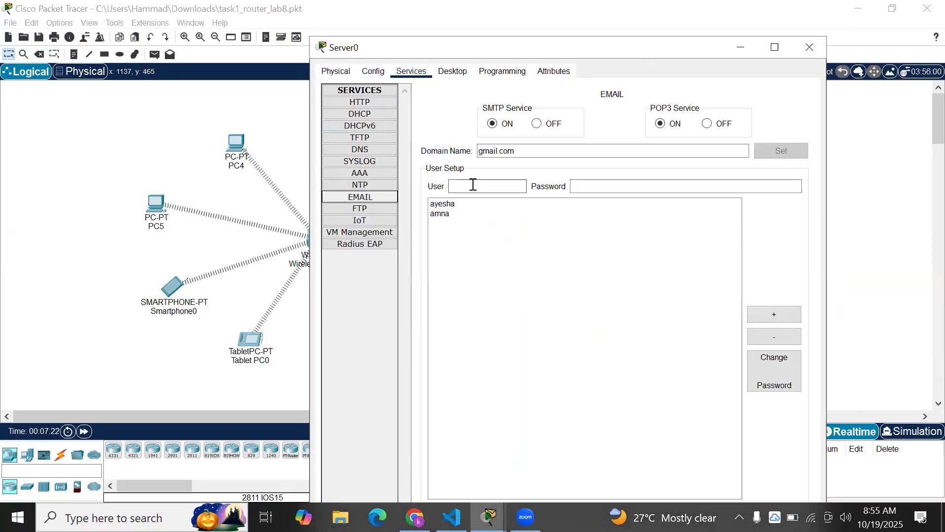
pyautogui.click(455, 204)
pyautogui.click(441, 213)
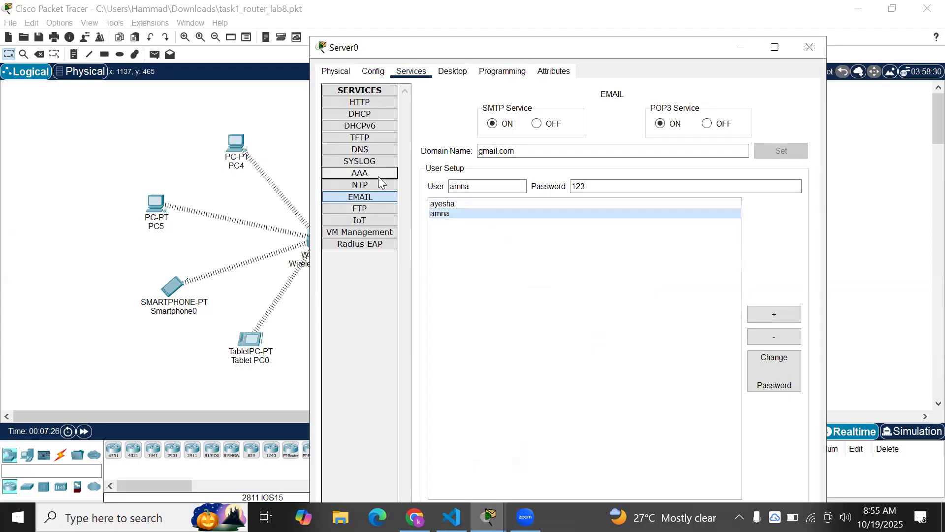
pyautogui.click(374, 150)
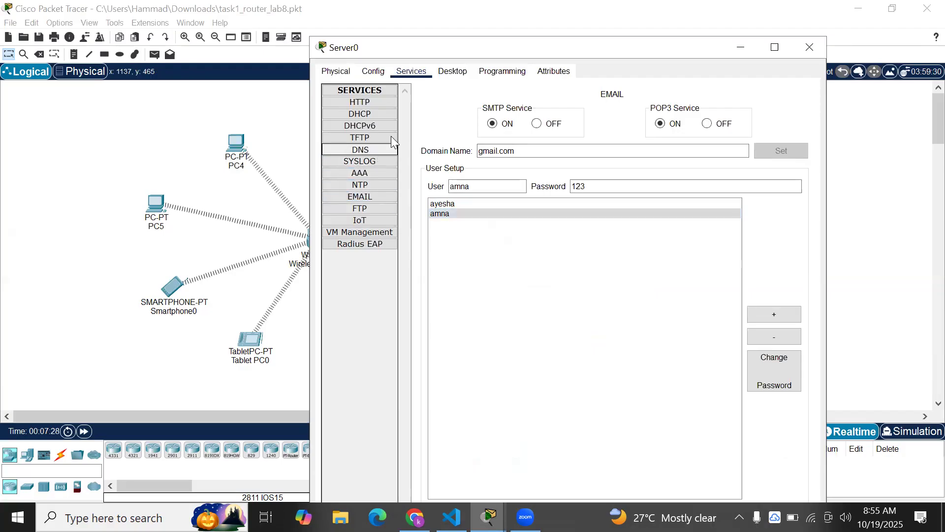
pyautogui.click(527, 229)
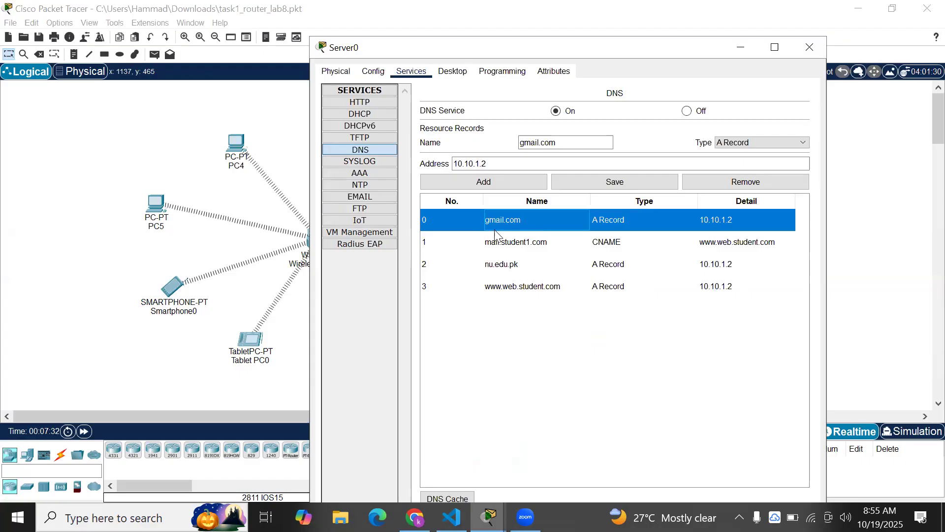
pyautogui.click(512, 264)
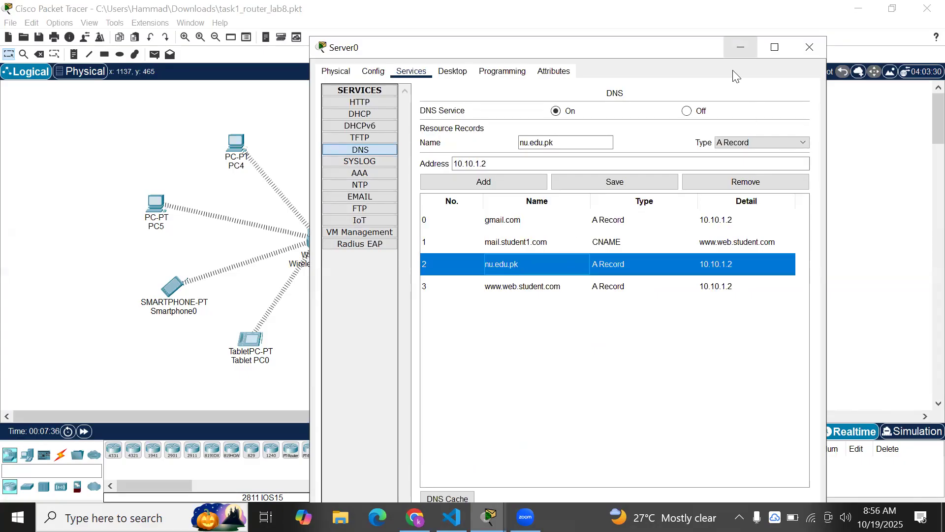
pyautogui.click(740, 47)
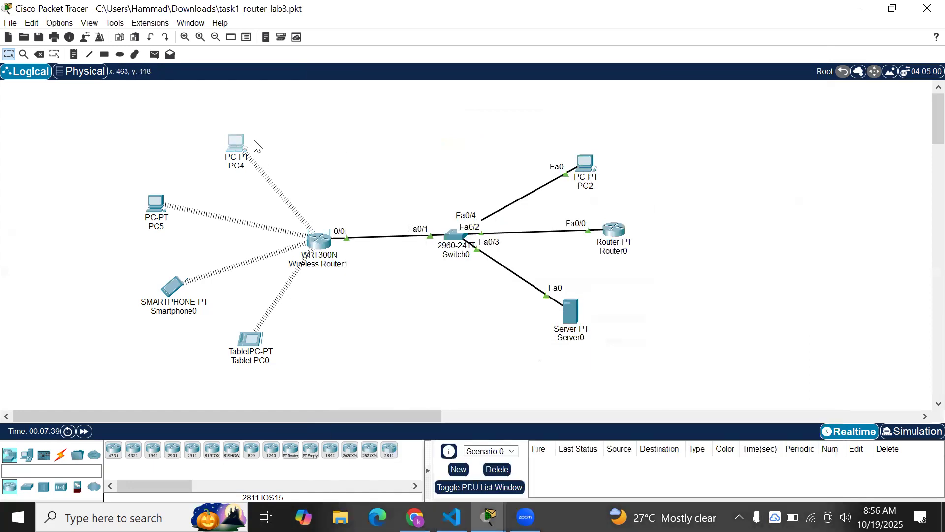
pyautogui.click(238, 143)
pyautogui.click(392, 264)
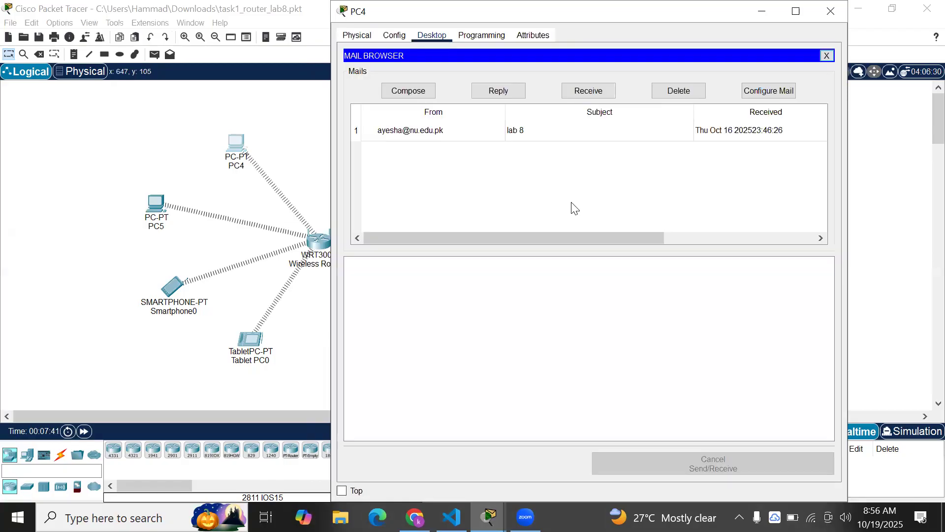
pyautogui.click(761, 92)
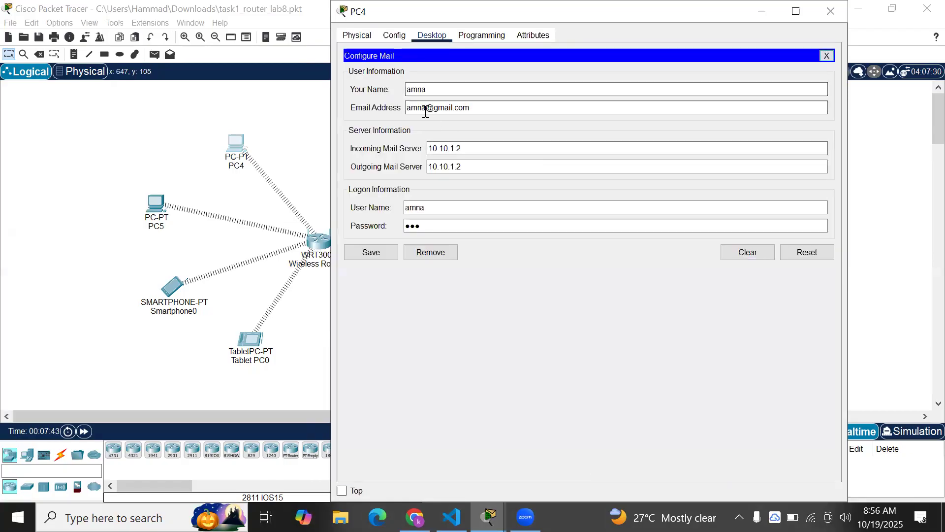
pyautogui.click(377, 254)
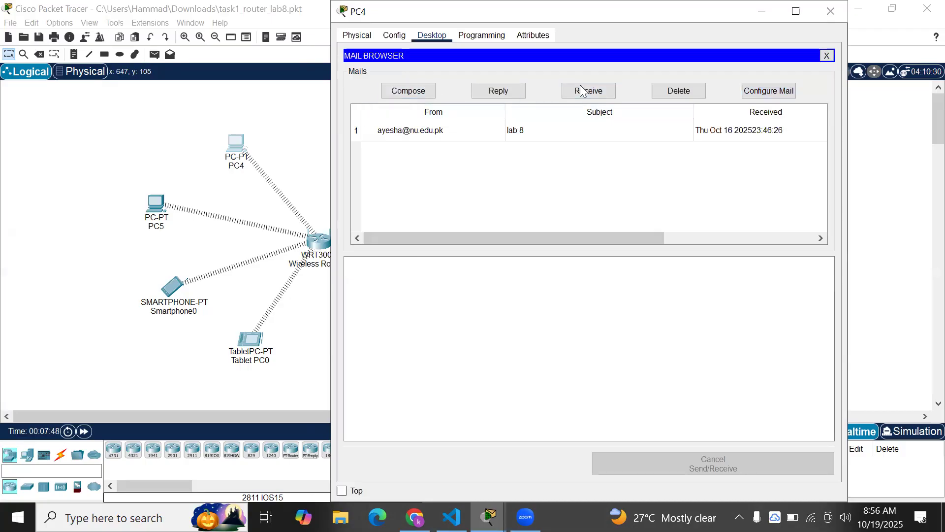
pyautogui.click(762, 11)
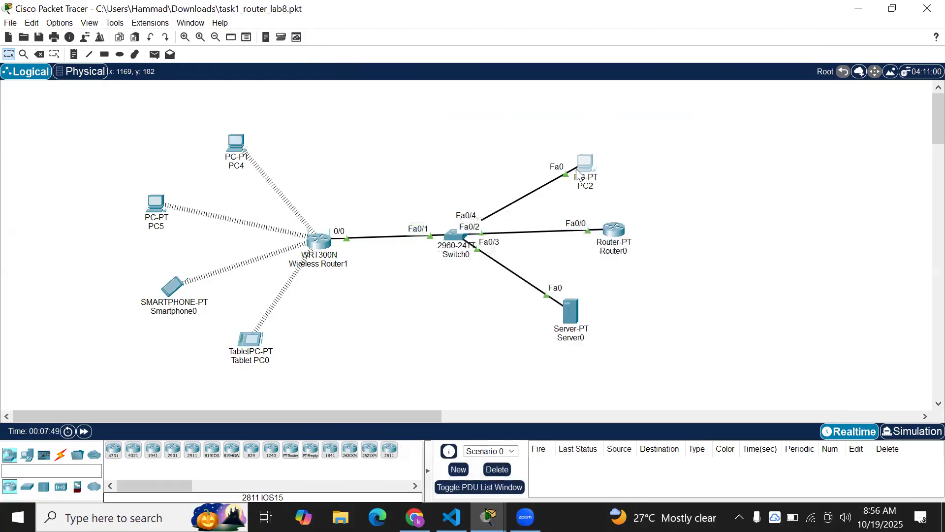
# Open PC2's Email app and save its mail account settings
pyautogui.click(580, 170)
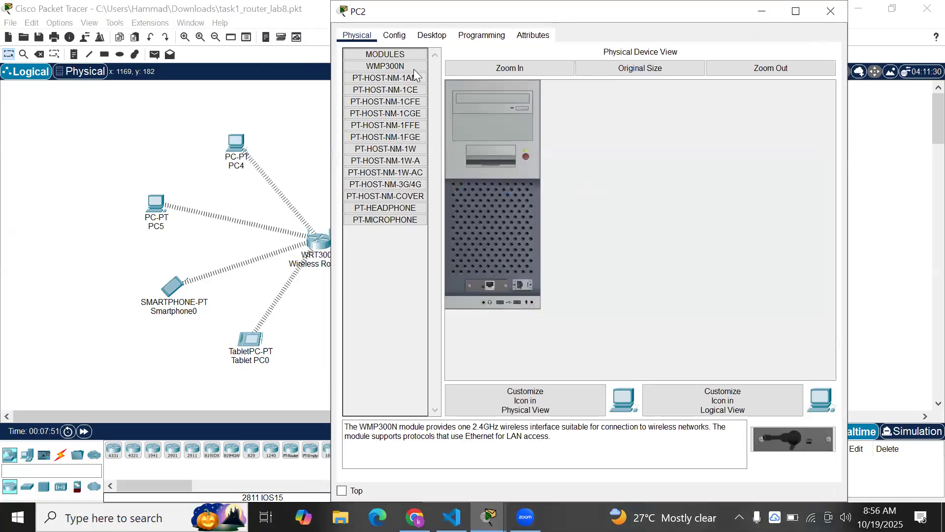
pyautogui.moveTo(635, 7); pyautogui.dragTo(588, 105)
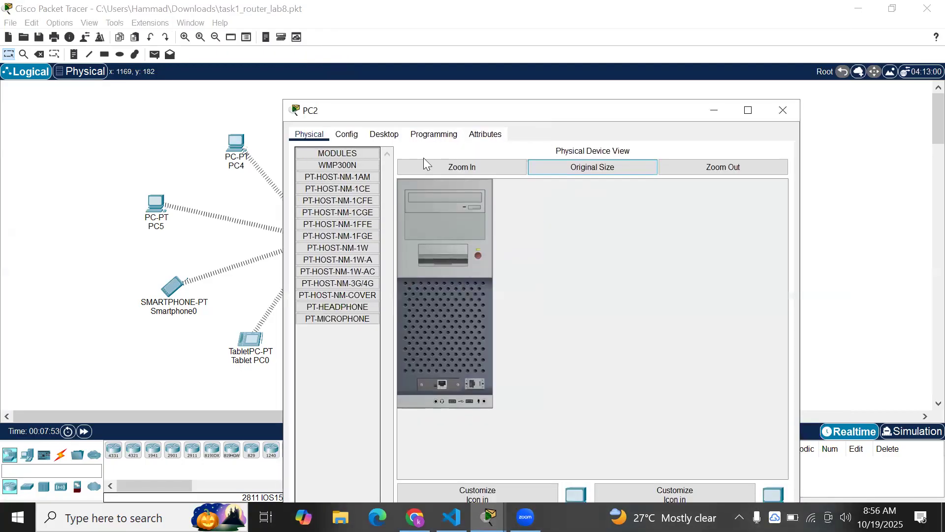
pyautogui.click(361, 136)
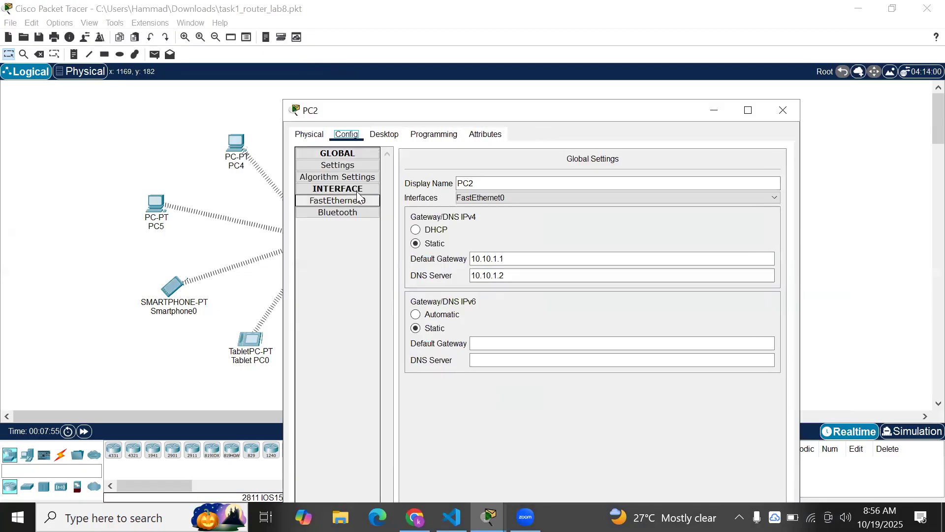
pyautogui.click(384, 135)
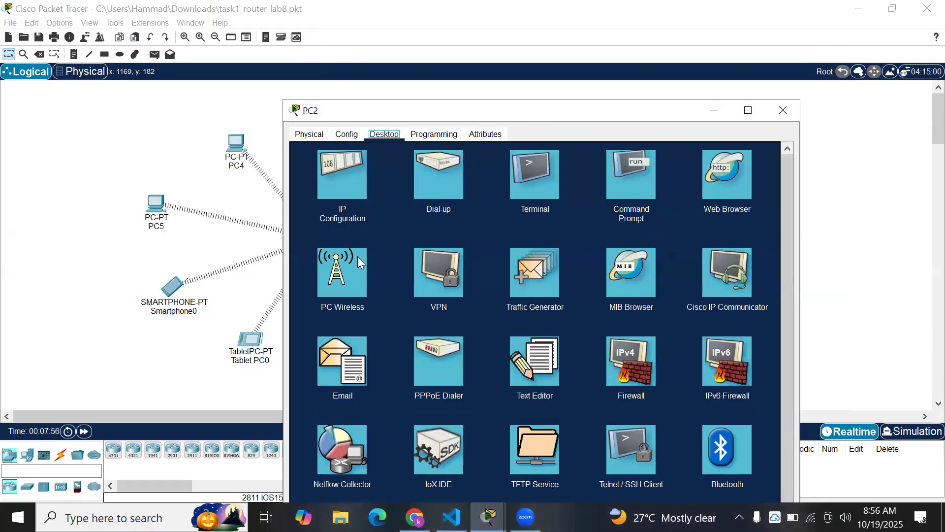
pyautogui.click(334, 367)
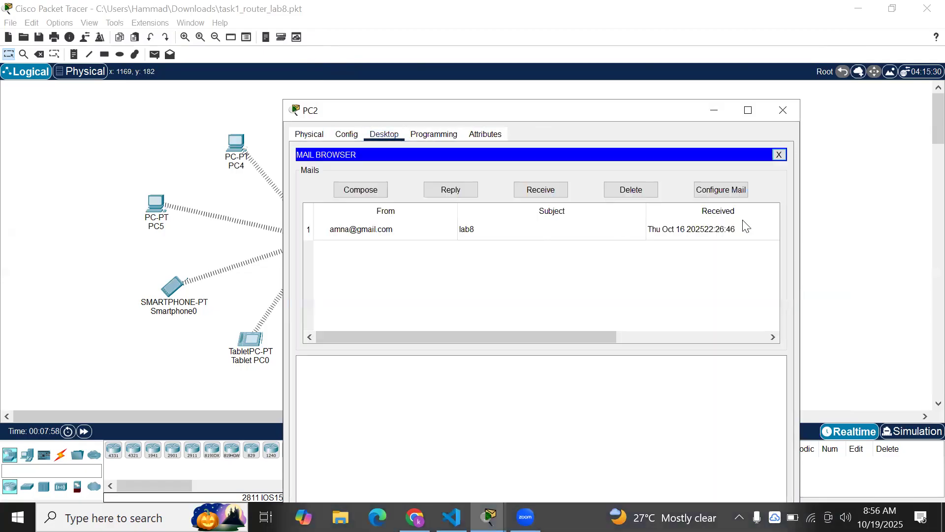
pyautogui.click(736, 193)
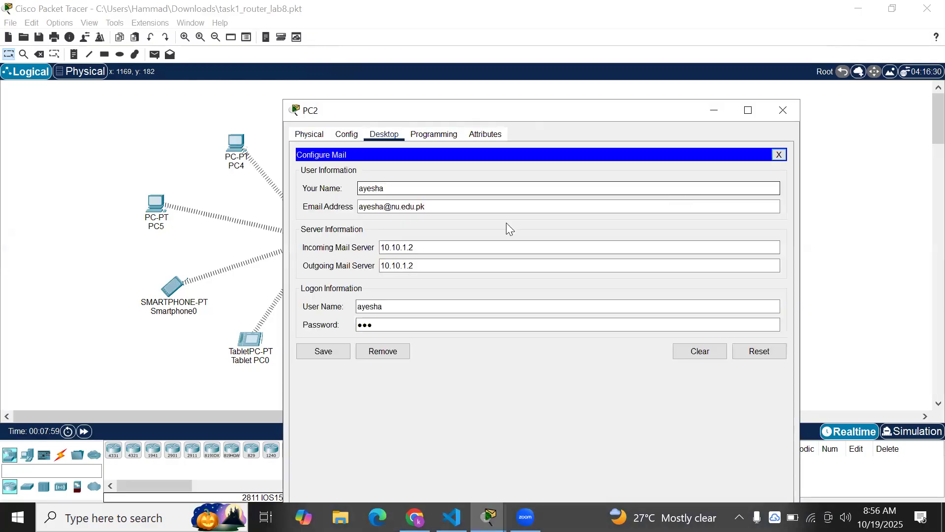
pyautogui.click(344, 351)
# Send a mail to the Gmail user with subject 'Wireless network' and body 'lab 8'
pyautogui.click(381, 187)
pyautogui.click(426, 170)
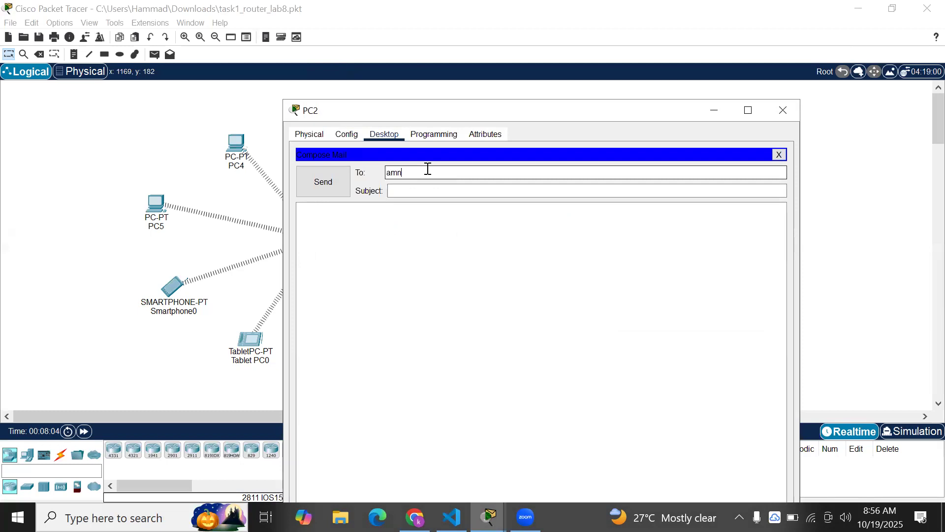
pyautogui.click(431, 191)
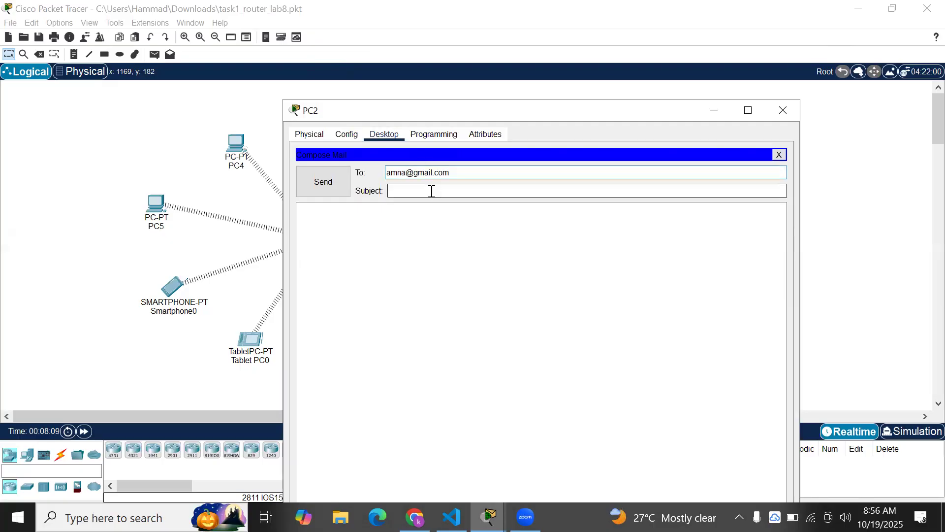
pyautogui.write('lab 8')
pyautogui.press('BackSpace')
pyautogui.press('BackSpace')
pyautogui.press('BackSpace')
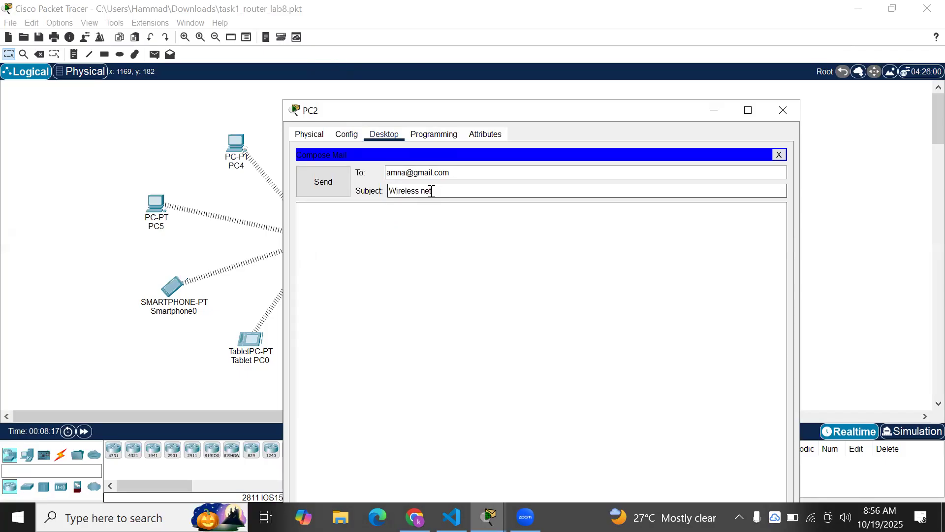
pyautogui.write('rk')
pyautogui.click(433, 236)
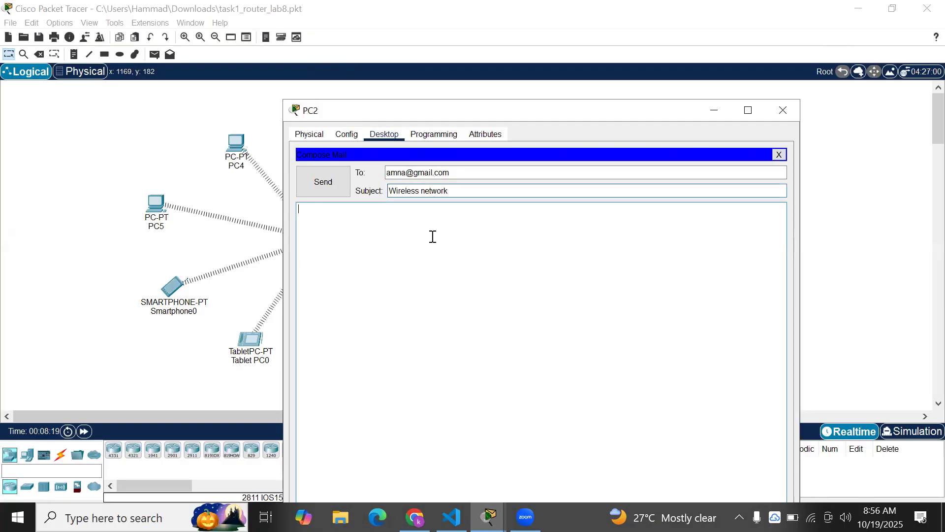
pyautogui.write('lab 8')
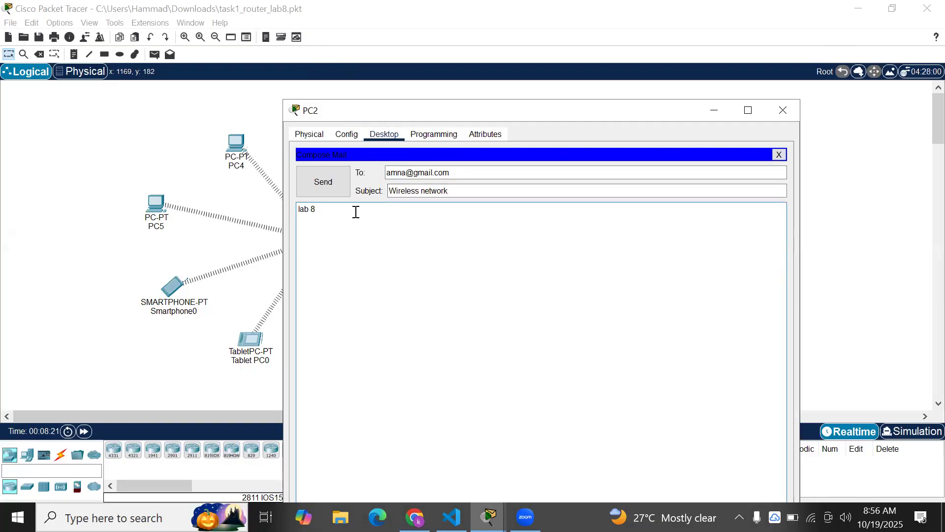
pyautogui.click(342, 185)
pyautogui.click(239, 150)
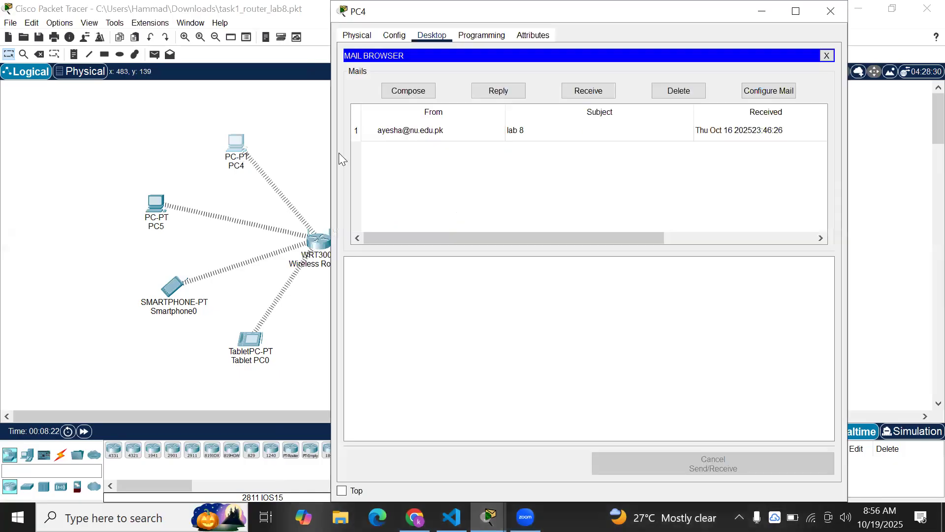
# Receive PC4's new mail, read the 'Wireless network' message, and hide PC4's window
pyautogui.click(579, 92)
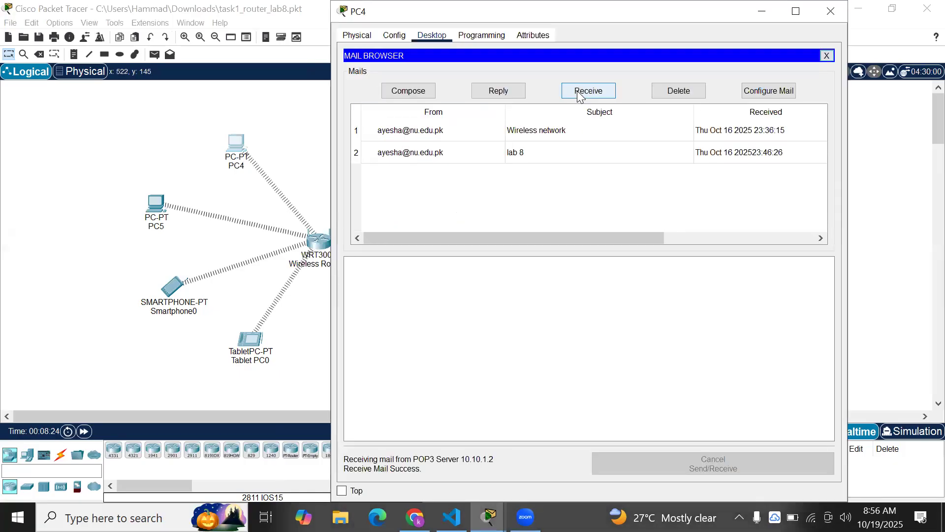
pyautogui.click(592, 132)
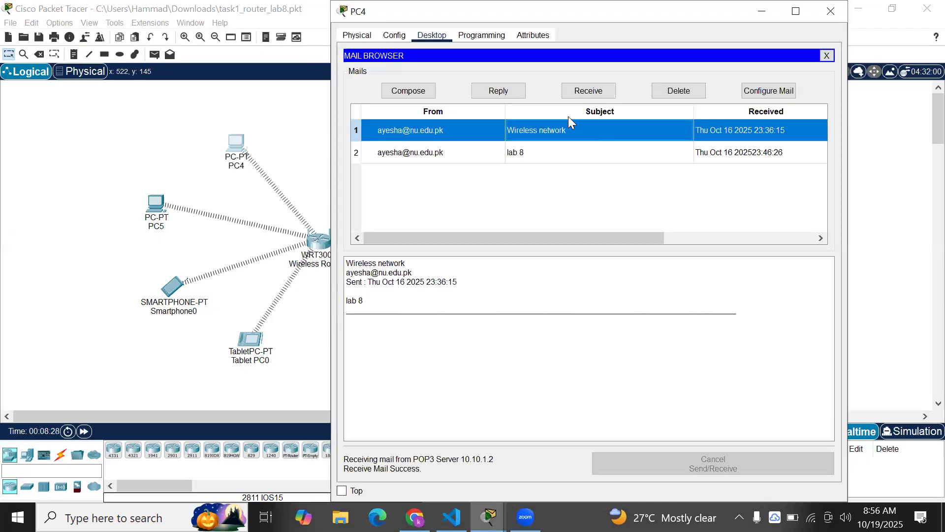
pyautogui.moveTo(626, 13); pyautogui.dragTo(508, 120)
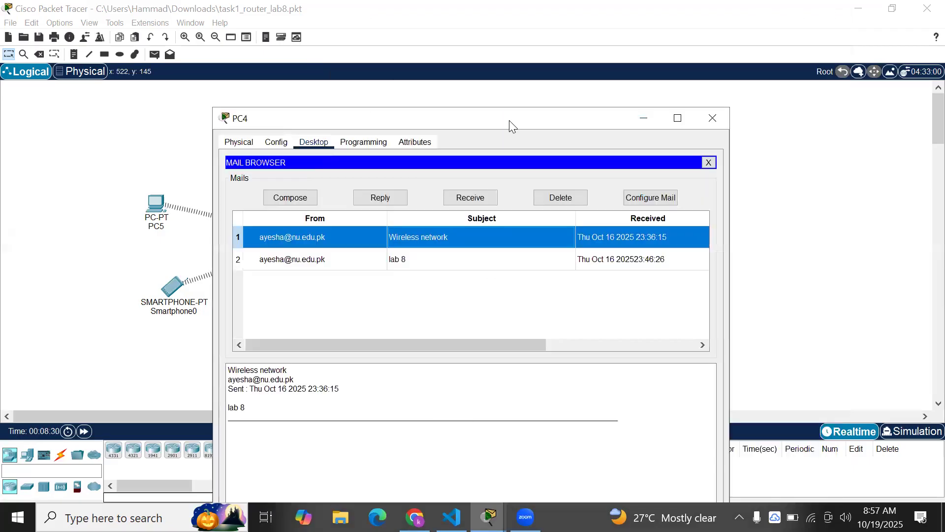
pyautogui.click(652, 117)
pyautogui.click(498, 512)
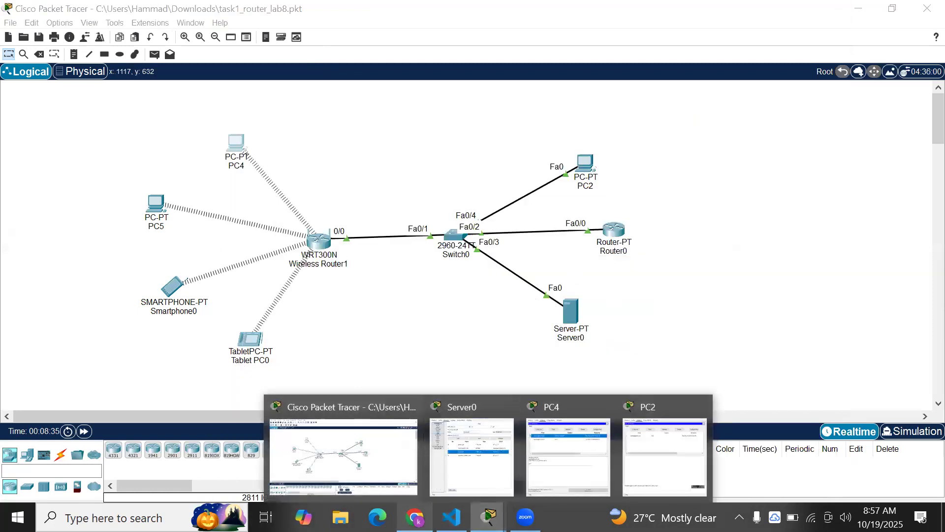
pyautogui.click(415, 517)
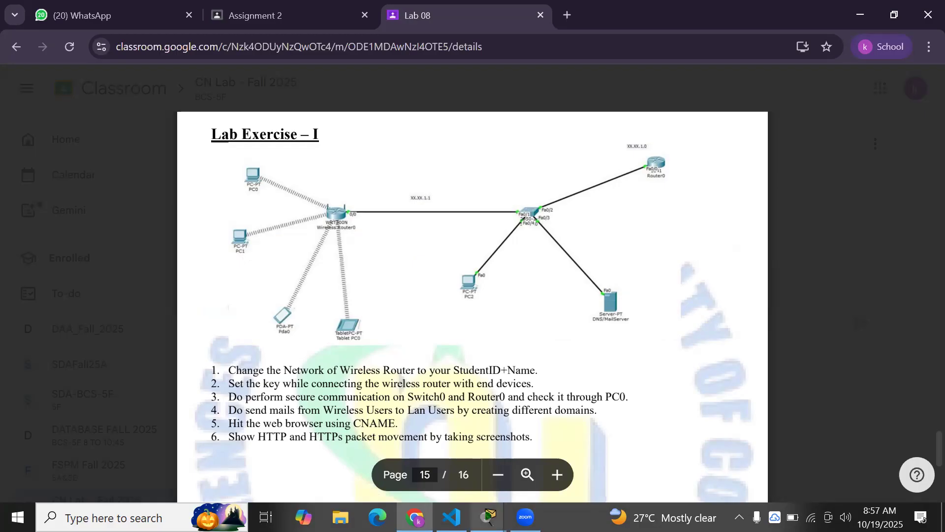
pyautogui.moveTo(489, 517)
pyautogui.click(345, 450)
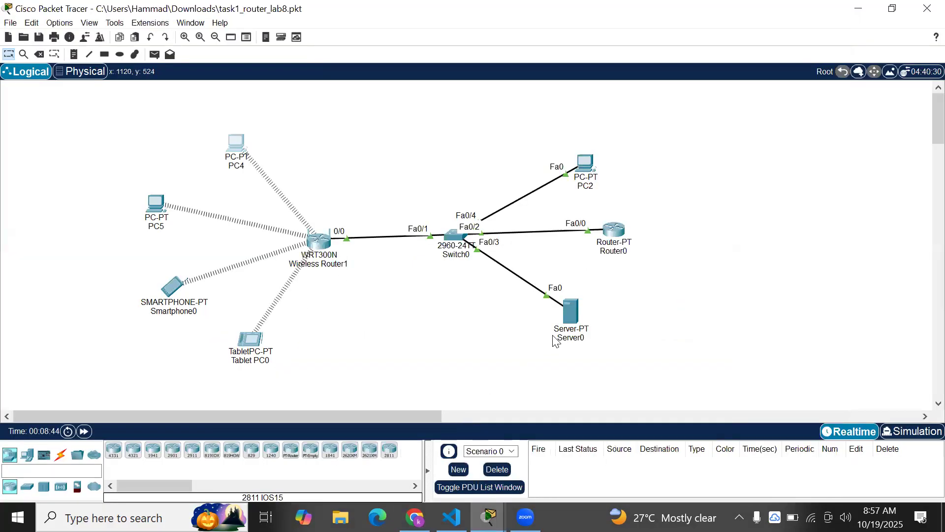
pyautogui.click(570, 311)
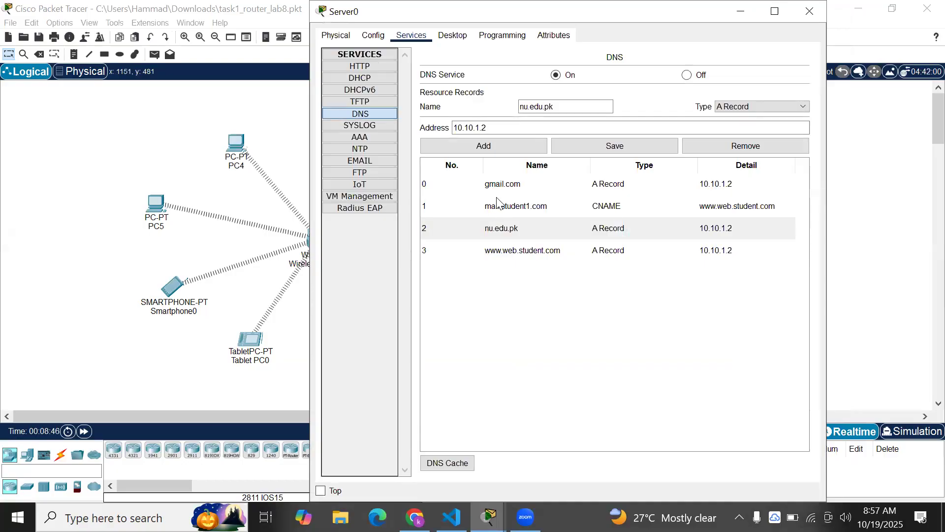
pyautogui.click(508, 251)
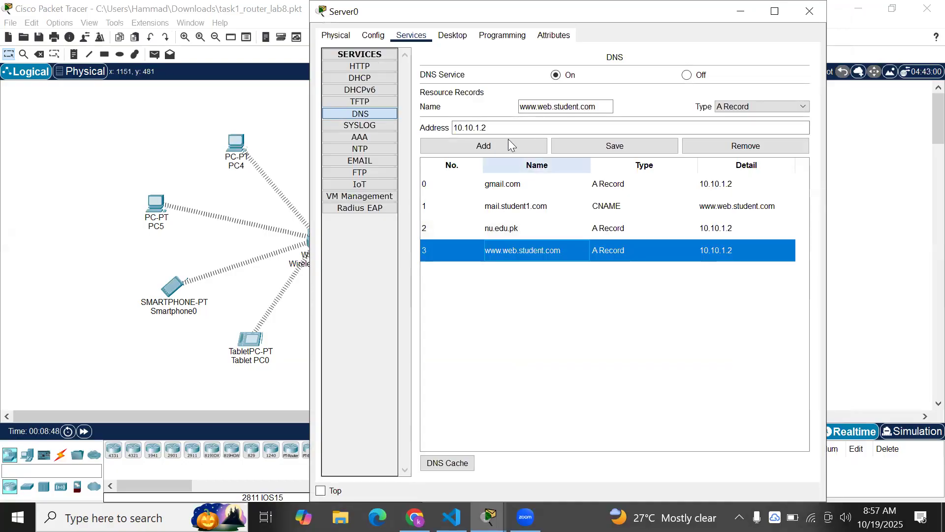
pyautogui.click(584, 210)
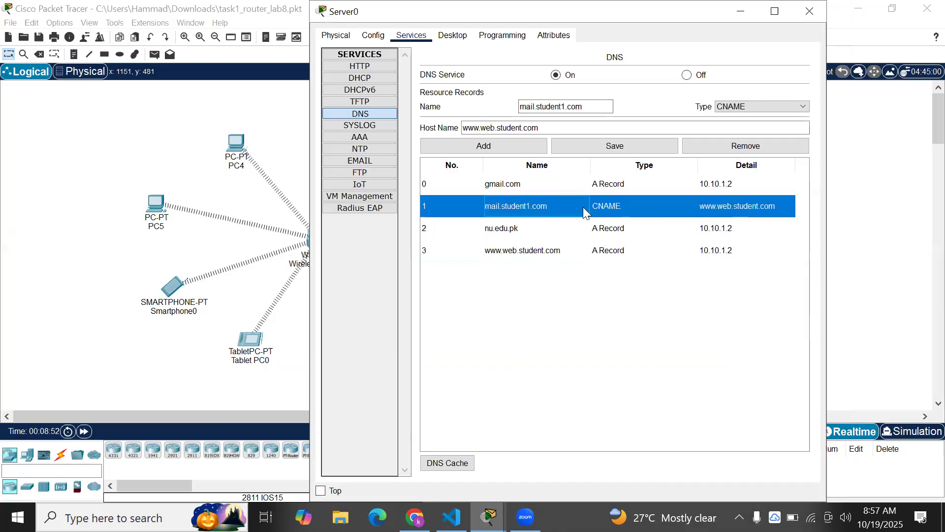
pyautogui.click(561, 107)
pyautogui.moveTo(566, 105); pyautogui.dragTo(462, 134)
pyautogui.moveTo(654, 12); pyautogui.dragTo(590, 70)
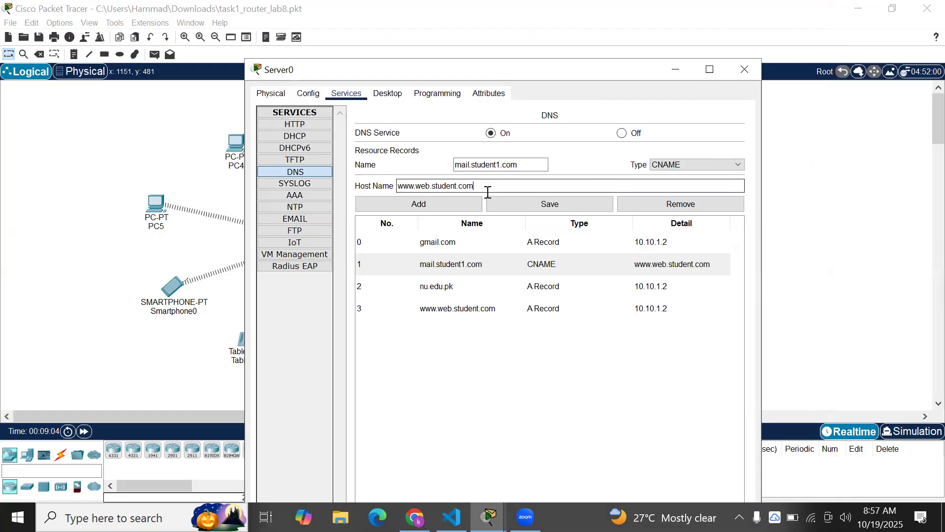
pyautogui.moveTo(458, 187); pyautogui.dragTo(409, 187)
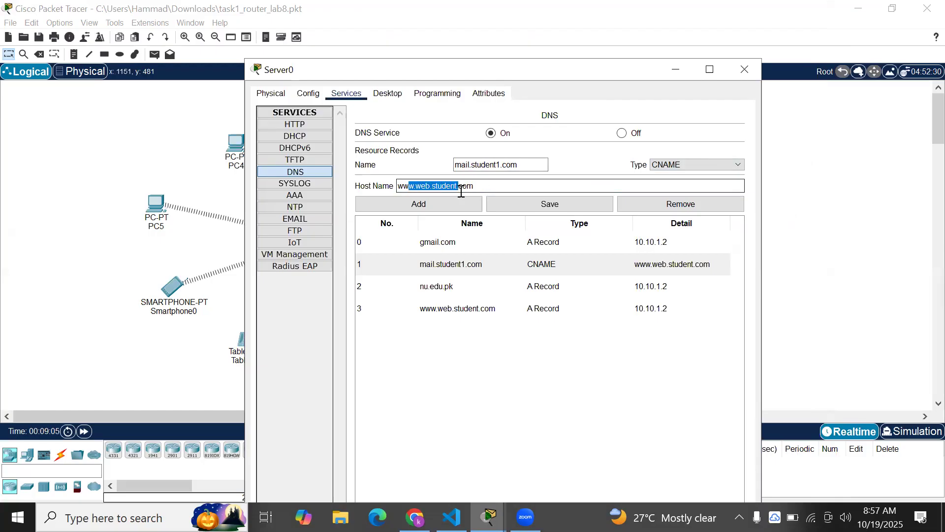
pyautogui.click(675, 70)
pyautogui.click(237, 144)
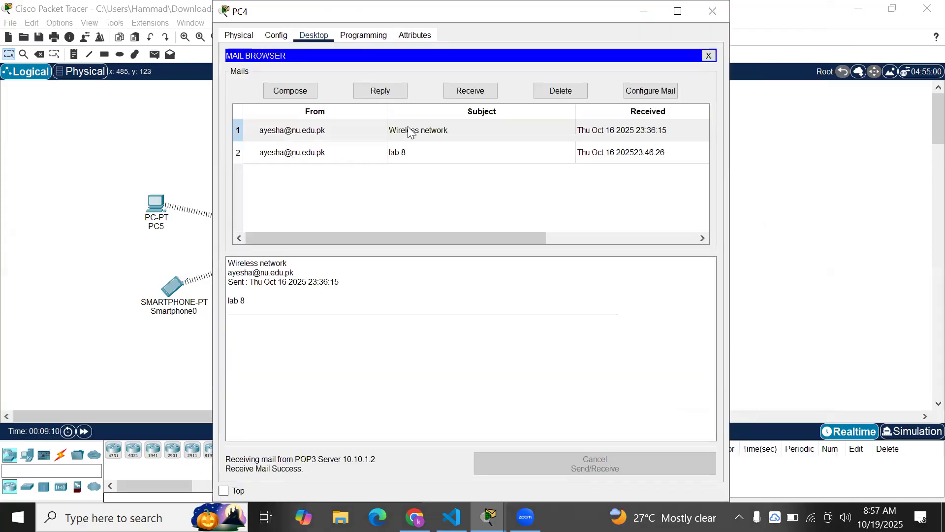
pyautogui.click(708, 55)
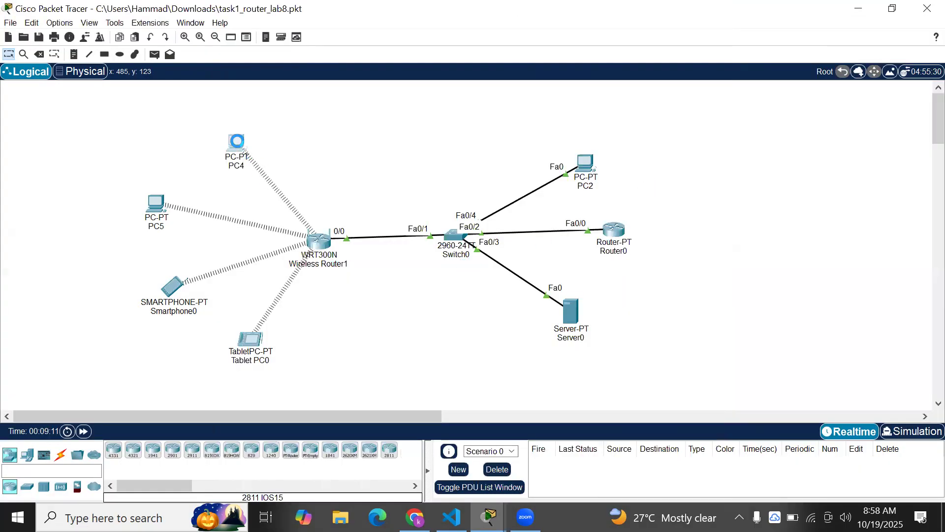
pyautogui.click(237, 141)
pyautogui.click(345, 162)
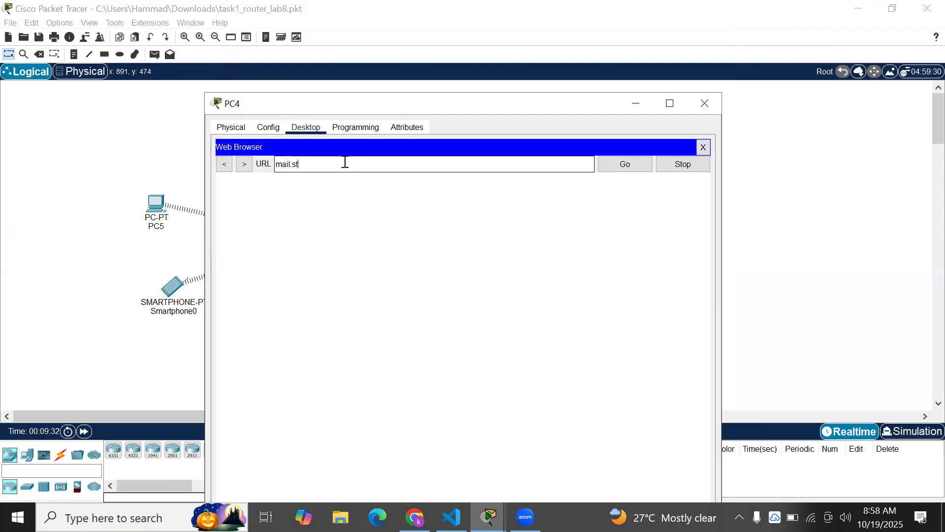
pyautogui.write('mail.stdent1.com')
pyautogui.press('Return')
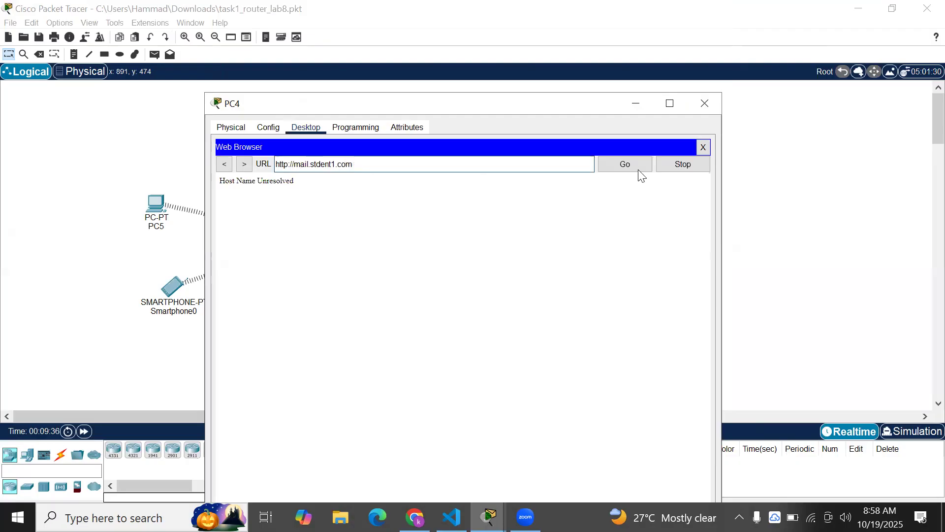
pyautogui.click(318, 163)
pyautogui.write('u')
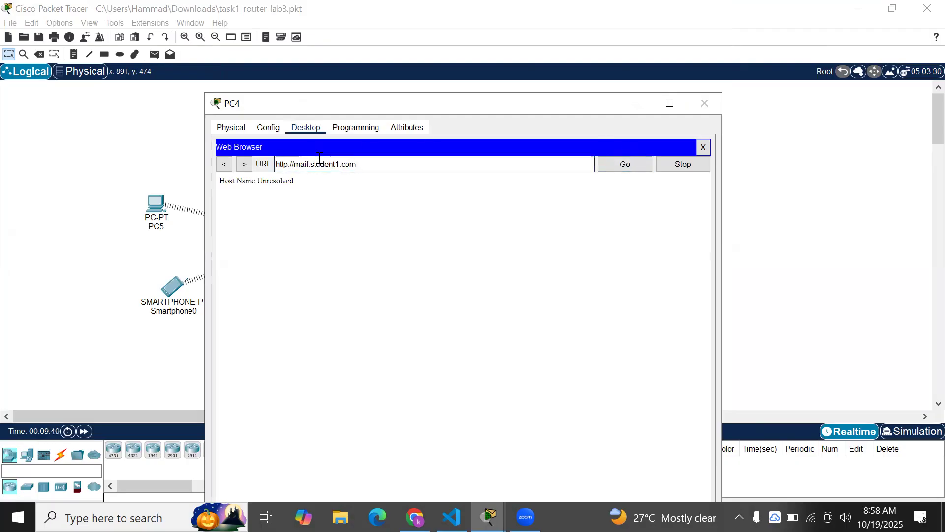
pyautogui.press('Return')
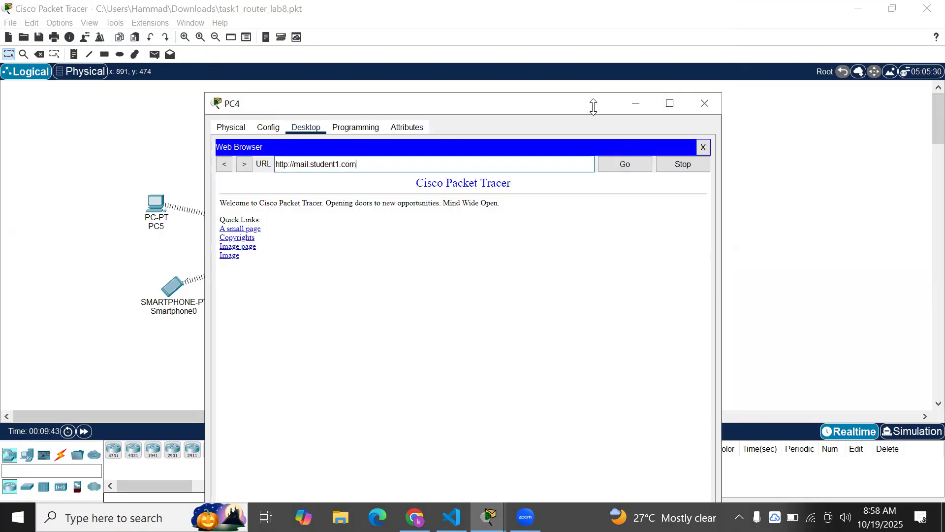
# Minimize PC4's window and glance at the lab PDF before returning to the topology
pyautogui.click(646, 96)
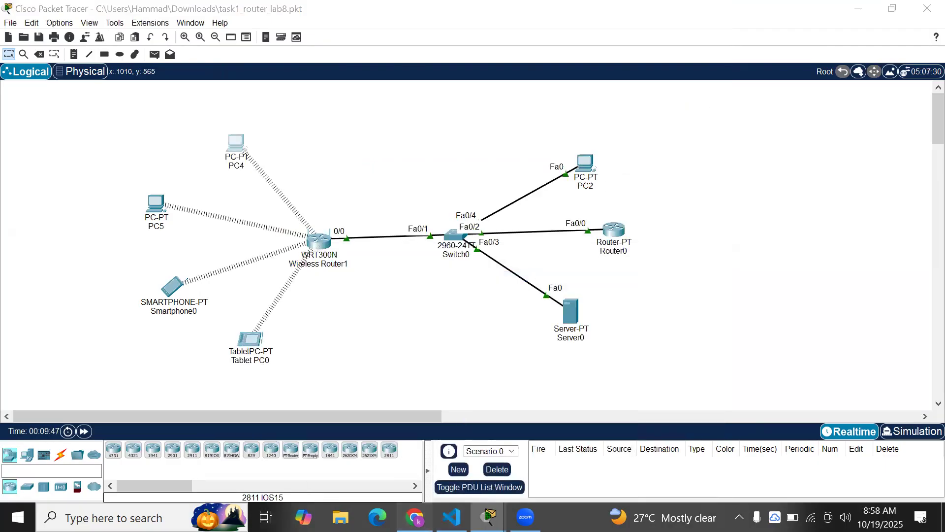
pyautogui.hotkey('alt', 'Tab')
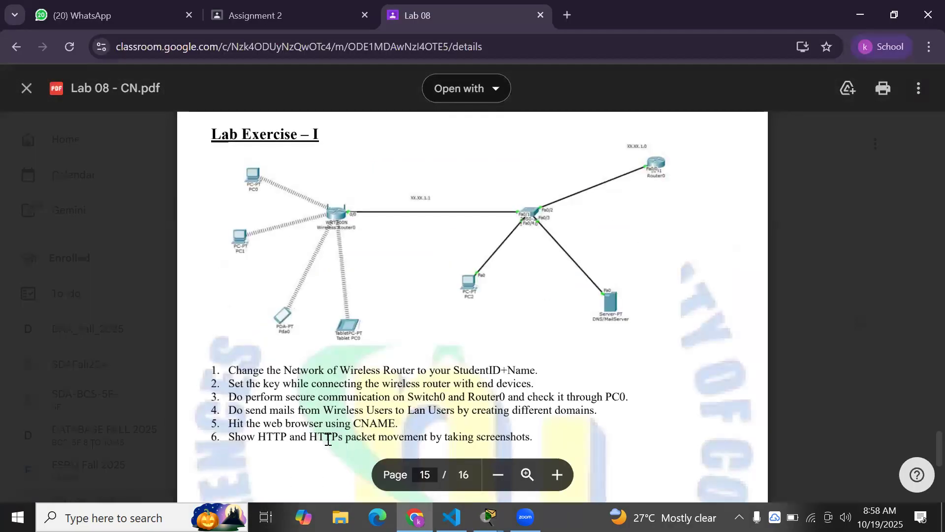
pyautogui.moveTo(489, 517)
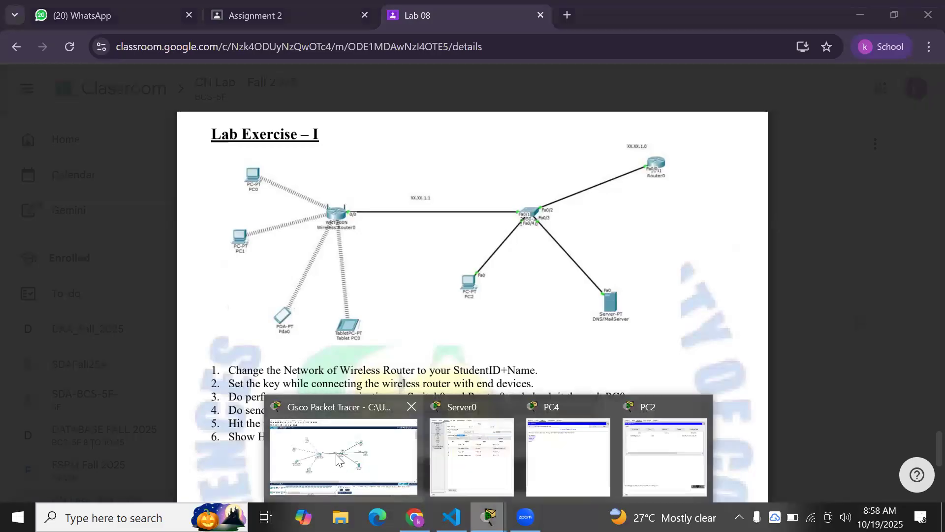
pyautogui.click(338, 461)
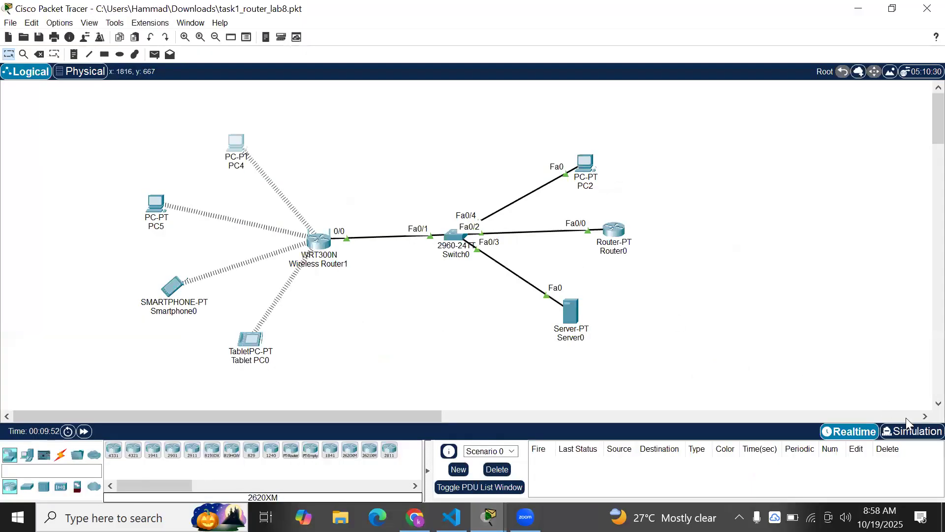
pyautogui.hotkey('shift', 's')
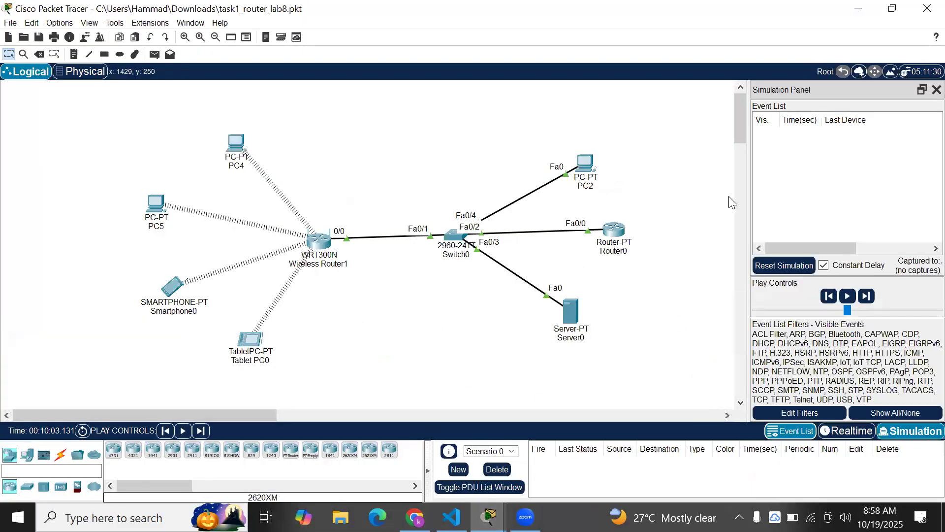
pyautogui.moveTo(752, 201); pyautogui.dragTo(579, 212)
pyautogui.moveTo(141, 415); pyautogui.dragTo(190, 411)
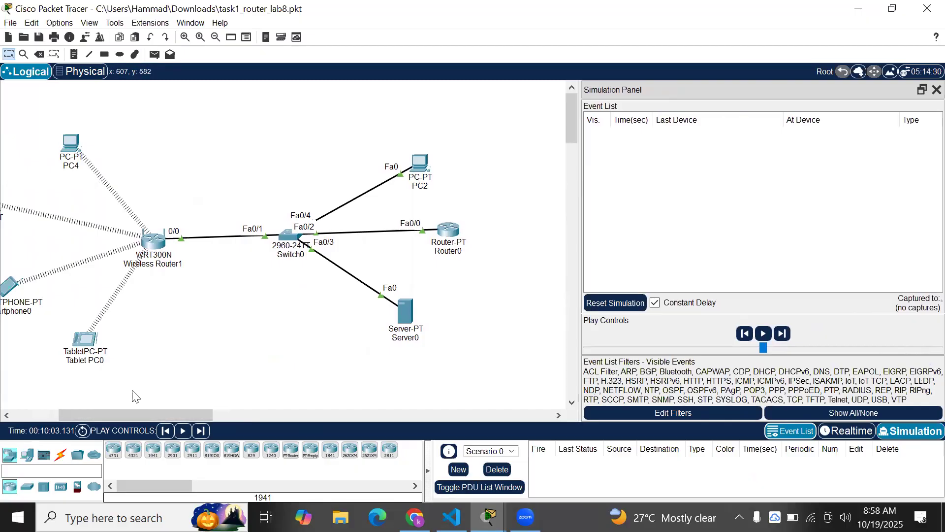
pyautogui.moveTo(91, 417); pyautogui.dragTo(56, 417)
pyautogui.click(198, 141)
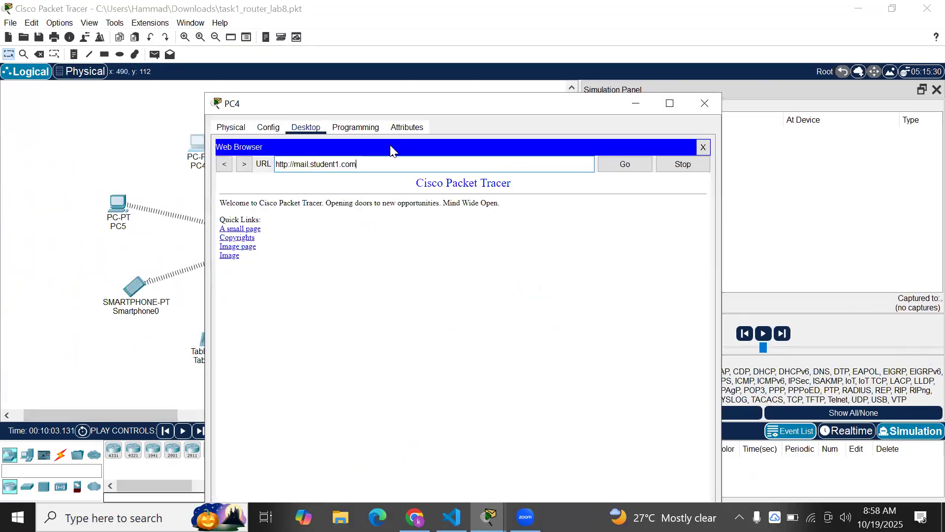
pyautogui.click(625, 72)
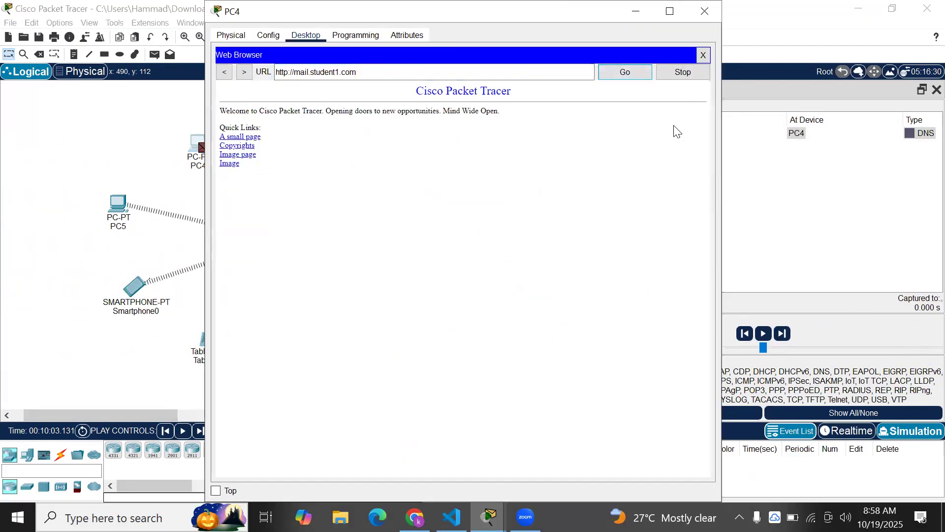
pyautogui.click(705, 11)
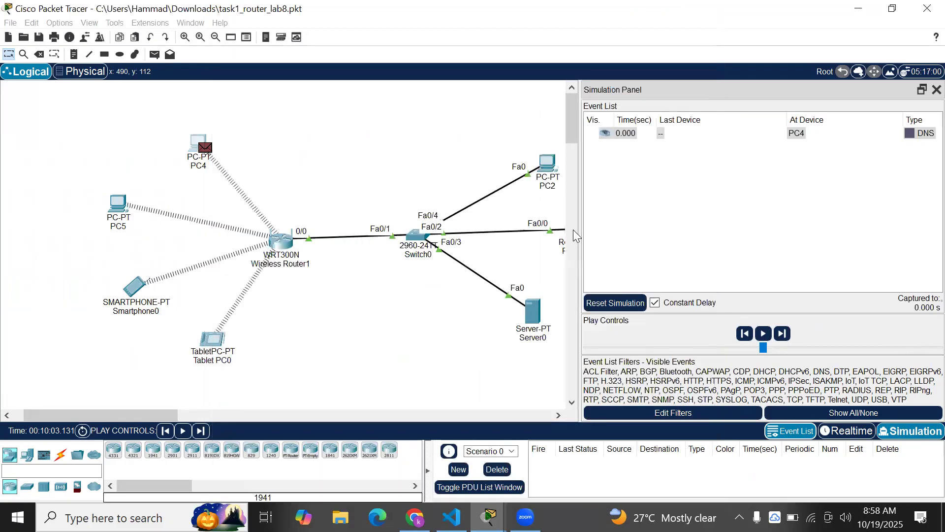
pyautogui.moveTo(157, 415); pyautogui.dragTo(183, 414)
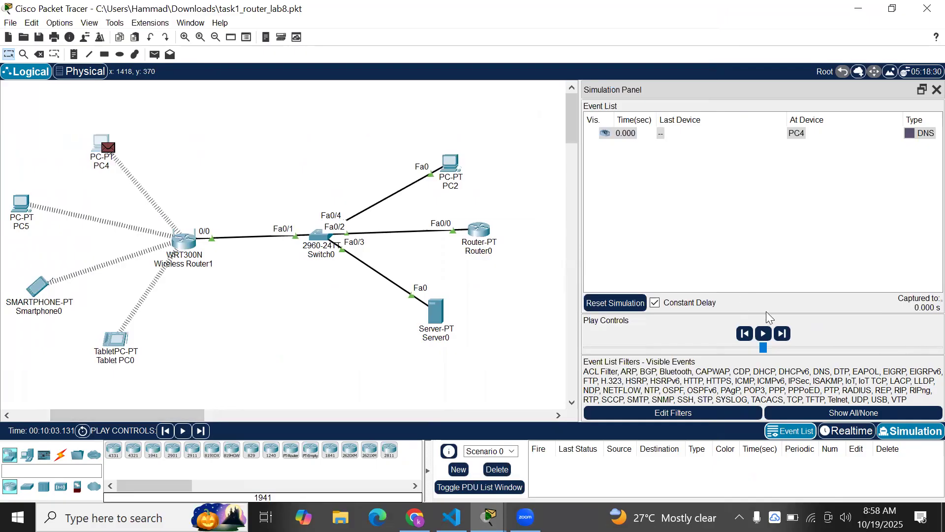
# Step the simulation until PC4's DNS query reaches Server0 and the reply comes back
pyautogui.click(785, 332)
pyautogui.click(783, 334)
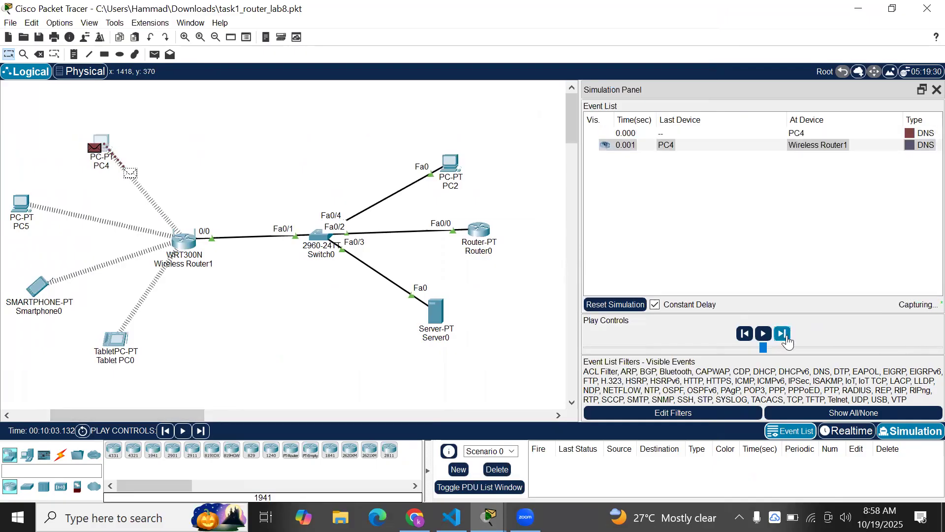
pyautogui.click(783, 334)
pyautogui.click(784, 334)
pyautogui.click(786, 337)
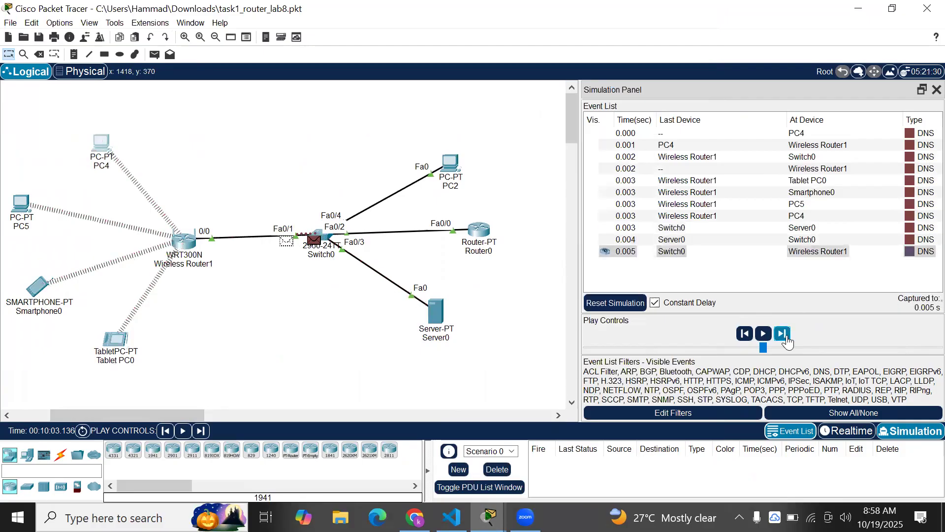
pyautogui.click(787, 337)
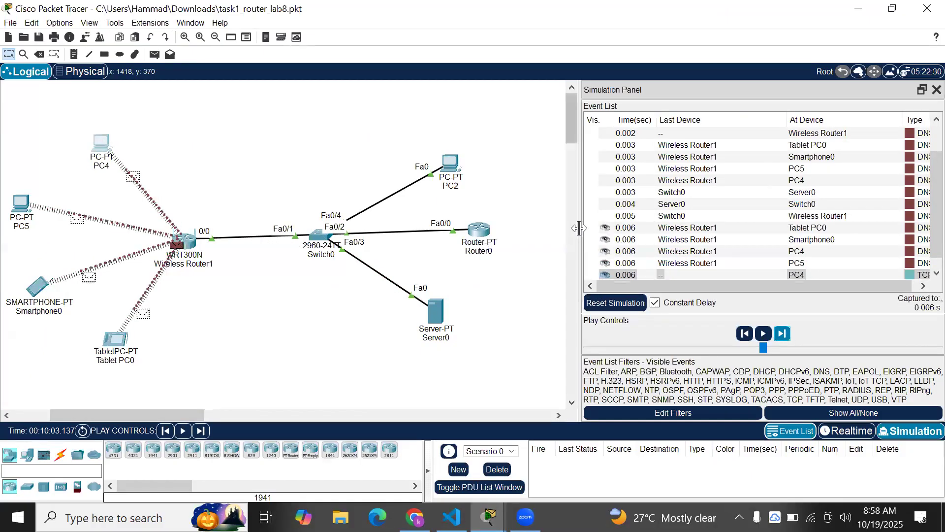
pyautogui.moveTo(579, 226); pyautogui.dragTo(554, 243)
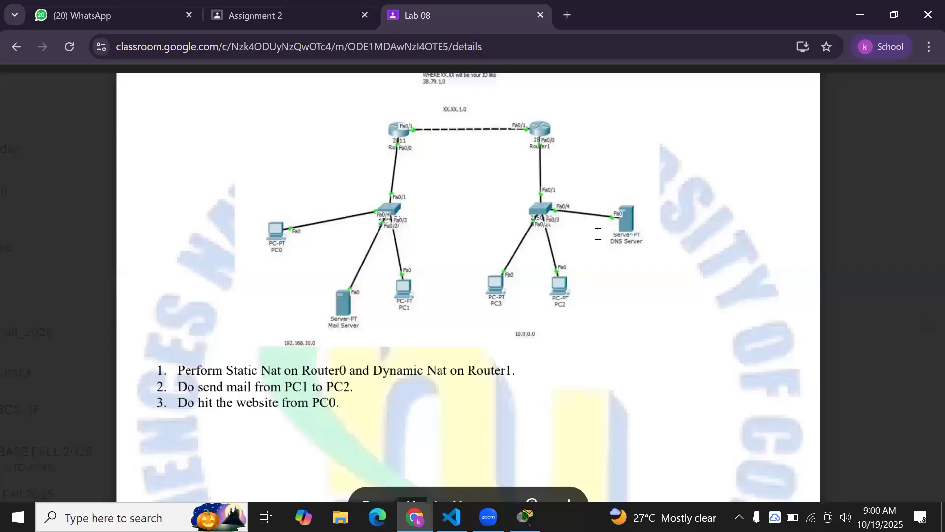
# Scroll through Lab Exercise – II in the Lab 08 document
pyautogui.scroll(1, 598, 236)
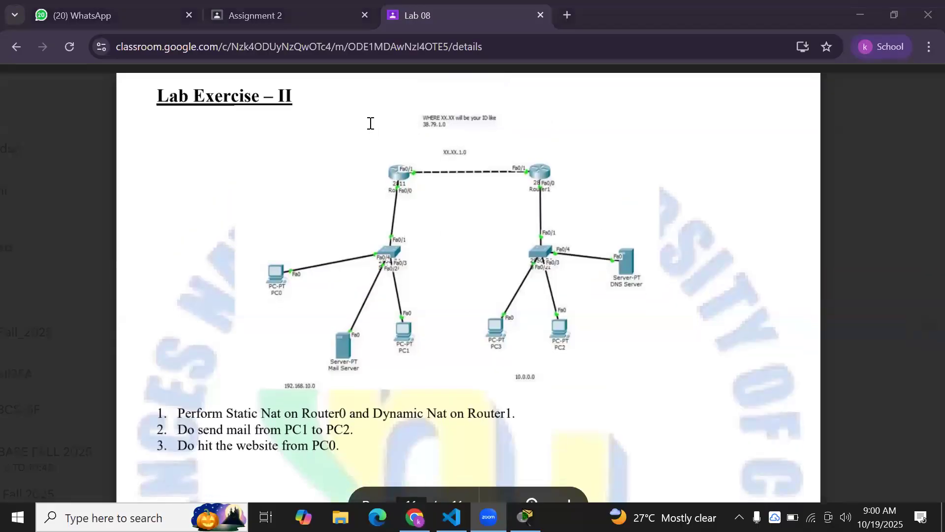
pyautogui.scroll(-1, 407, 272)
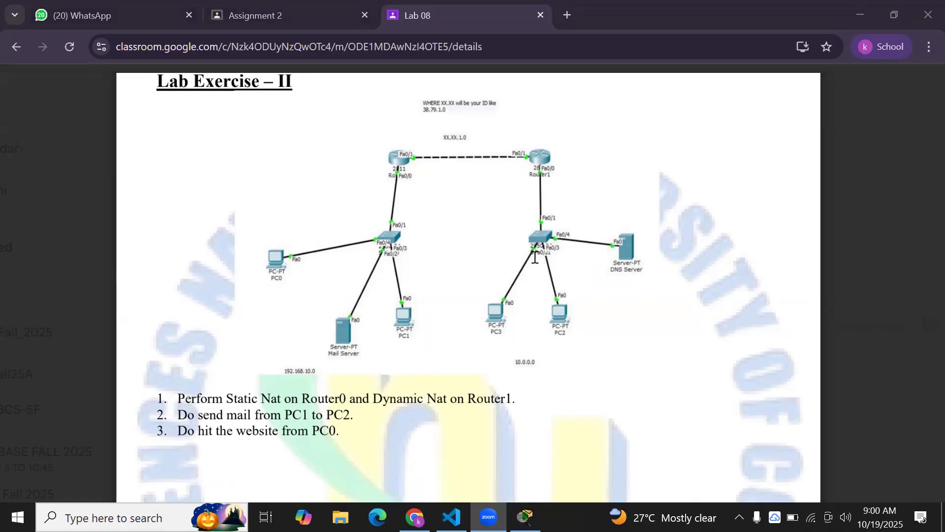
pyautogui.scroll(1, 535, 258)
pyautogui.scroll(-10, 535, 257)
# Briefly open Router0 in the other Packet Tracer lab, then return to the Lab 08 page
pyautogui.hotkey('alt', 'Tab')
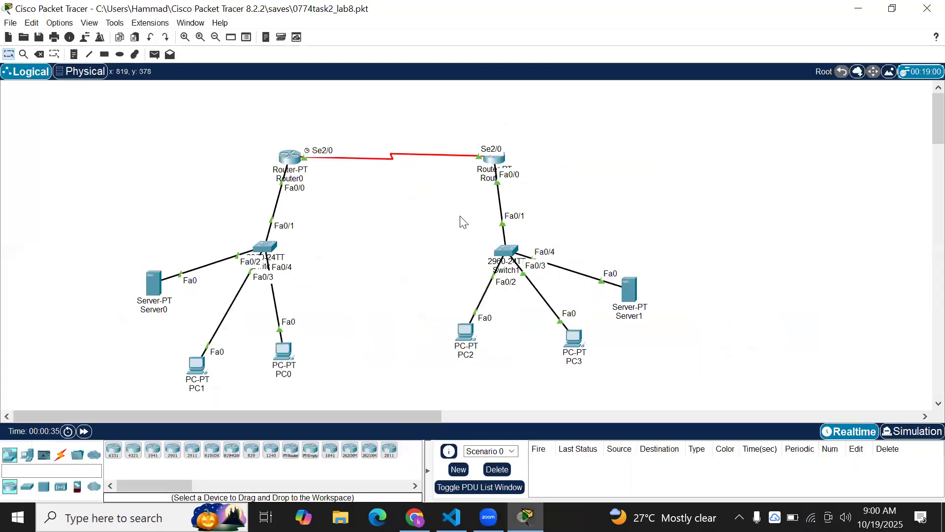
pyautogui.click(299, 153)
pyautogui.click(296, 244)
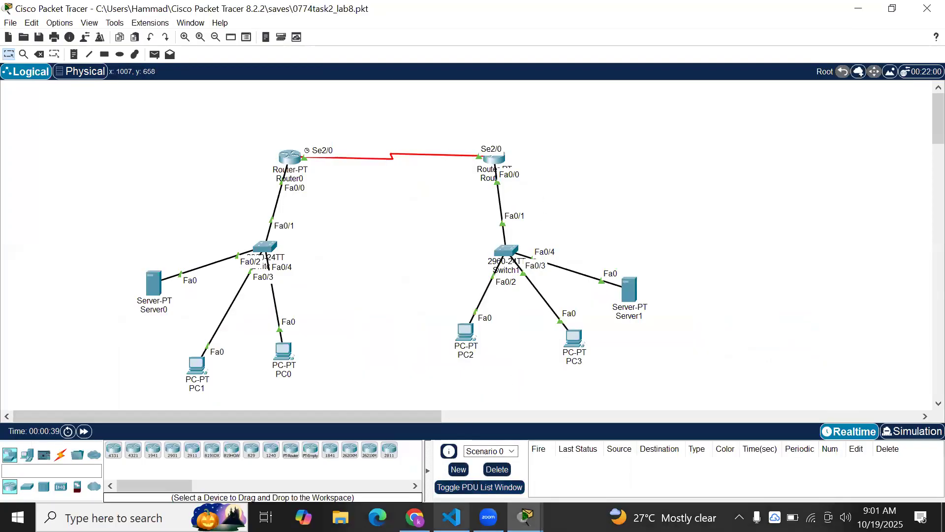
pyautogui.click(415, 517)
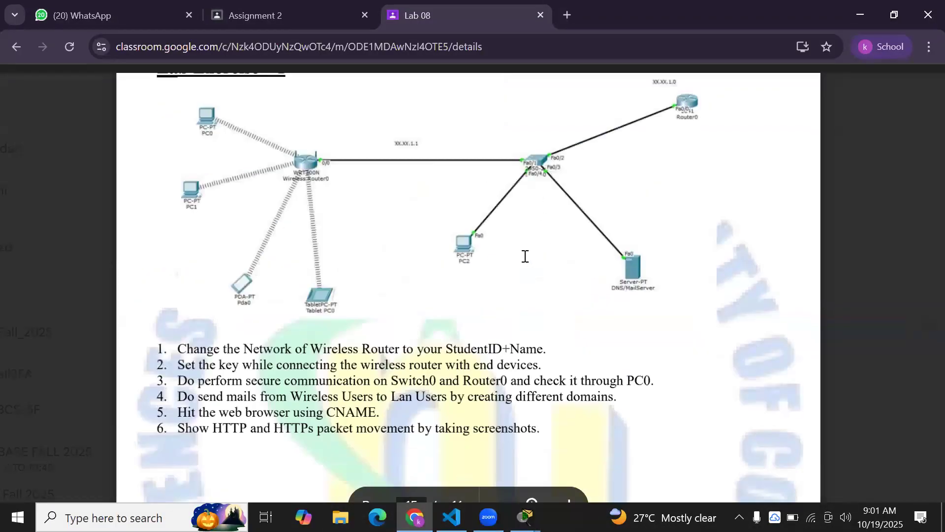
# Scroll up to section 6 of Lab 08 and select the static NAT command lines
pyautogui.scroll(20, 526, 256)
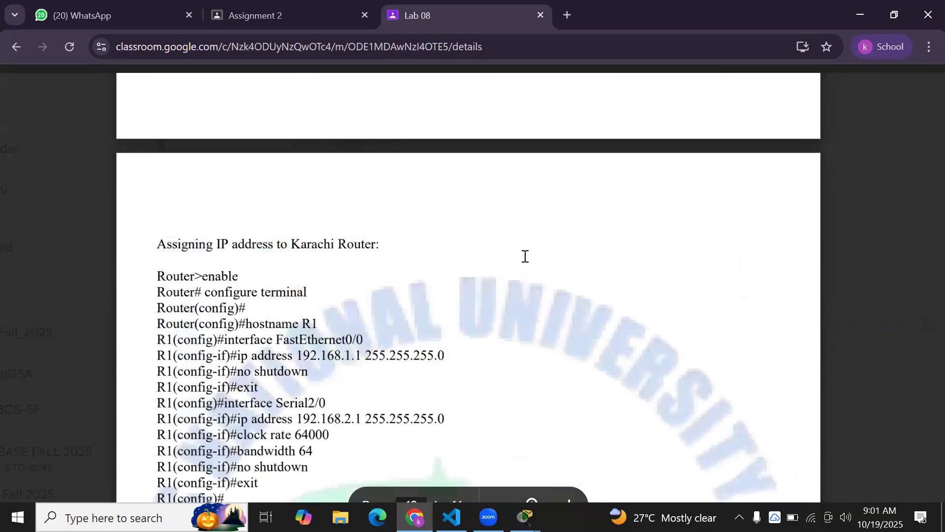
pyautogui.scroll(10, 525, 256)
pyautogui.scroll(8, 525, 256)
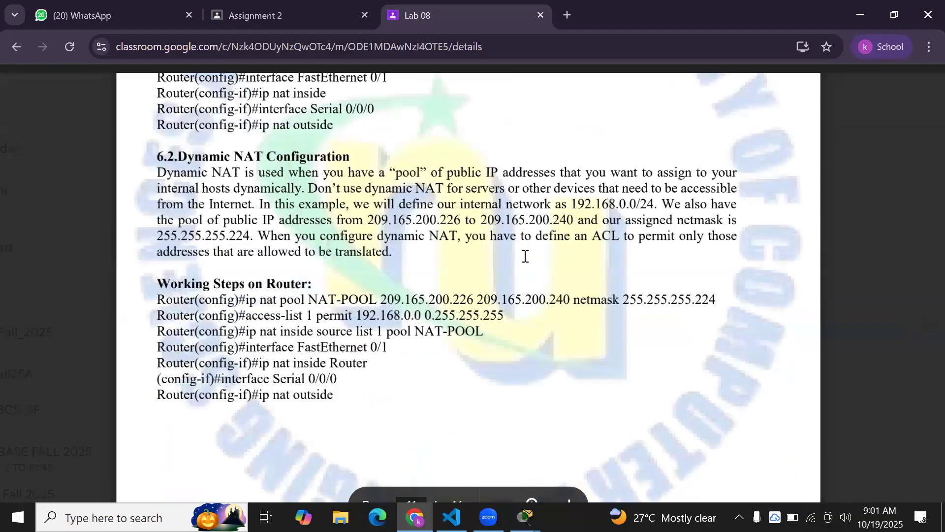
pyautogui.scroll(2, 526, 256)
pyautogui.scroll(5, 362, 213)
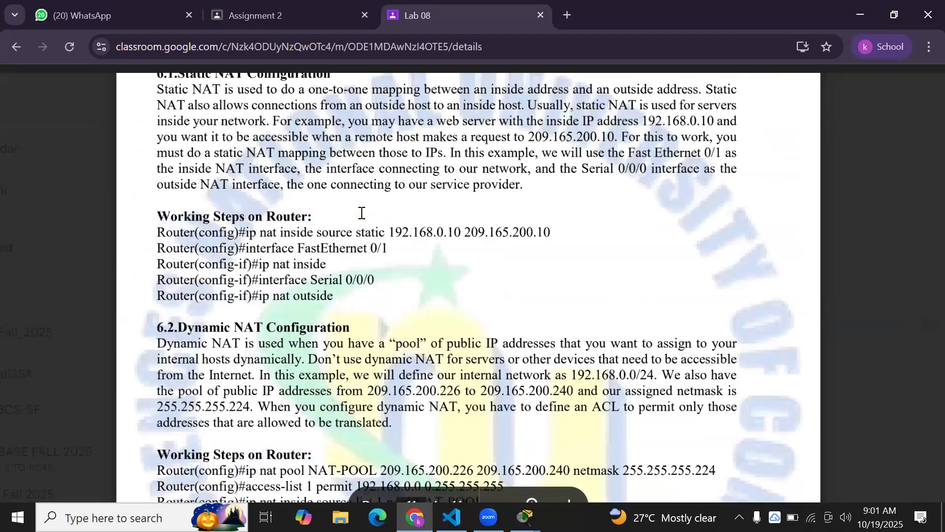
pyautogui.tripleClick(184, 318)
# Select the dynamic NAT command lines, then return to the two-router Packet Tracer lab
pyautogui.scroll(-4, 361, 268)
pyautogui.scroll(-5, 358, 268)
pyautogui.moveTo(344, 260); pyautogui.dragTo(157, 178)
pyautogui.click(525, 517)
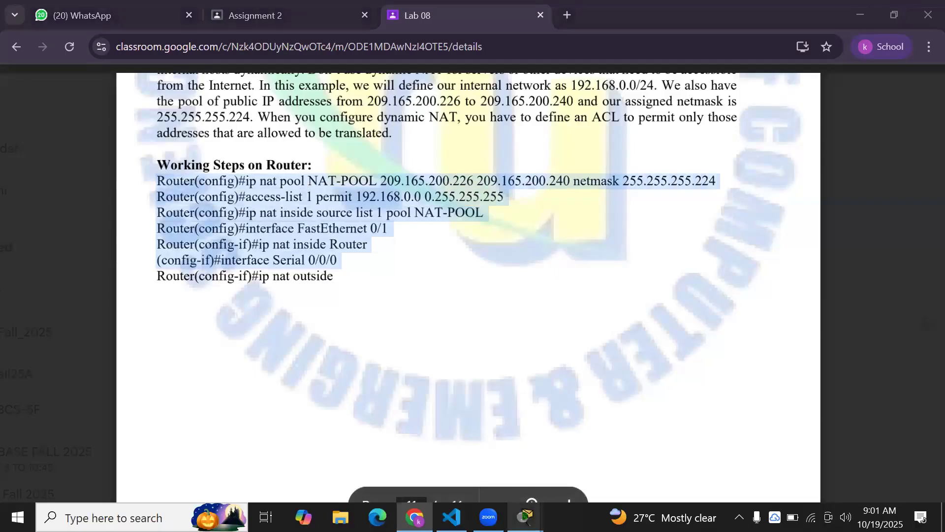
pyautogui.click(477, 455)
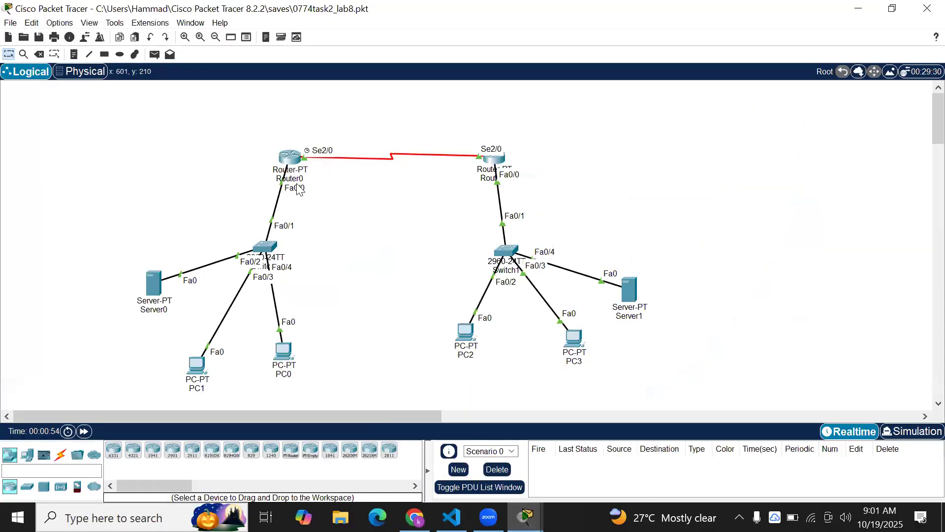
pyautogui.click(291, 158)
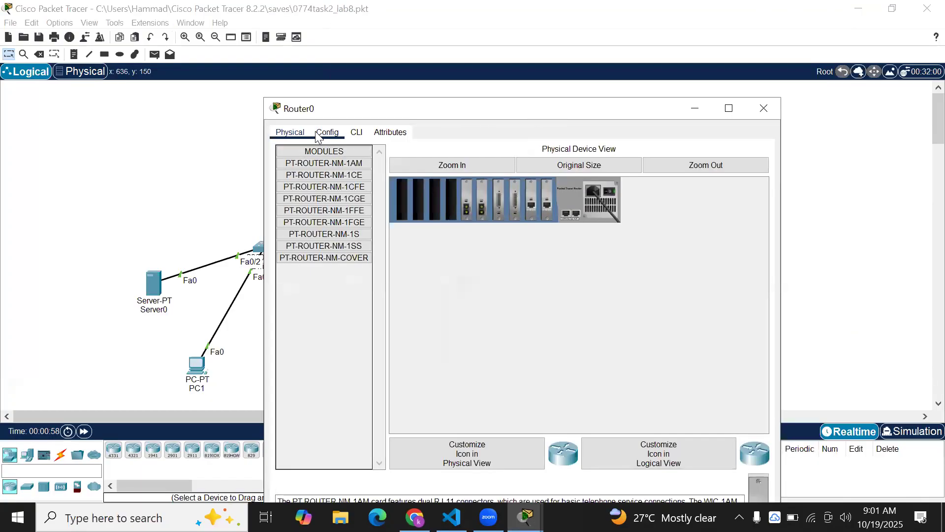
pyautogui.click(325, 132)
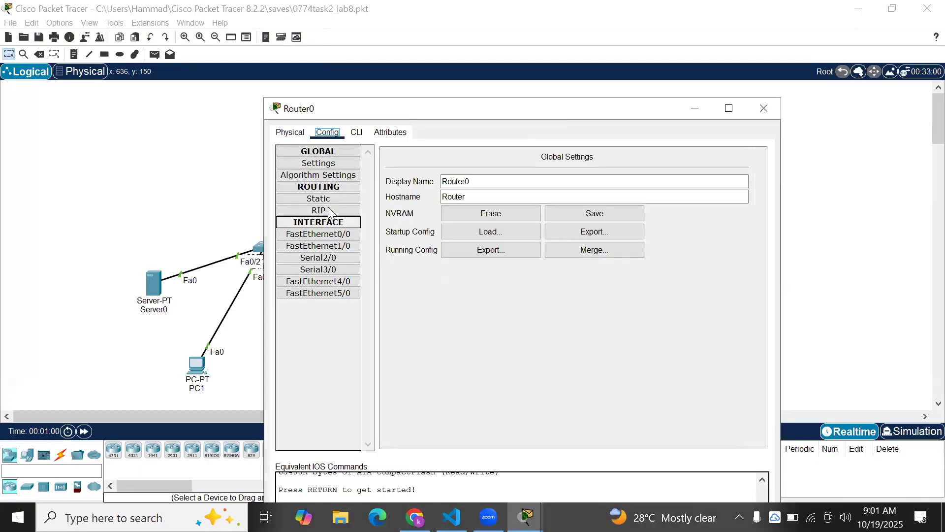
pyautogui.click(330, 233)
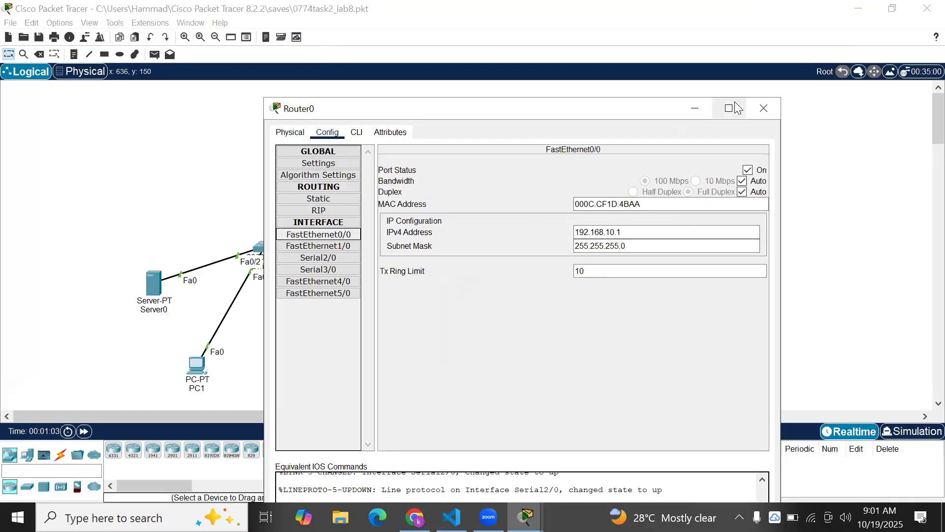
pyautogui.click(696, 108)
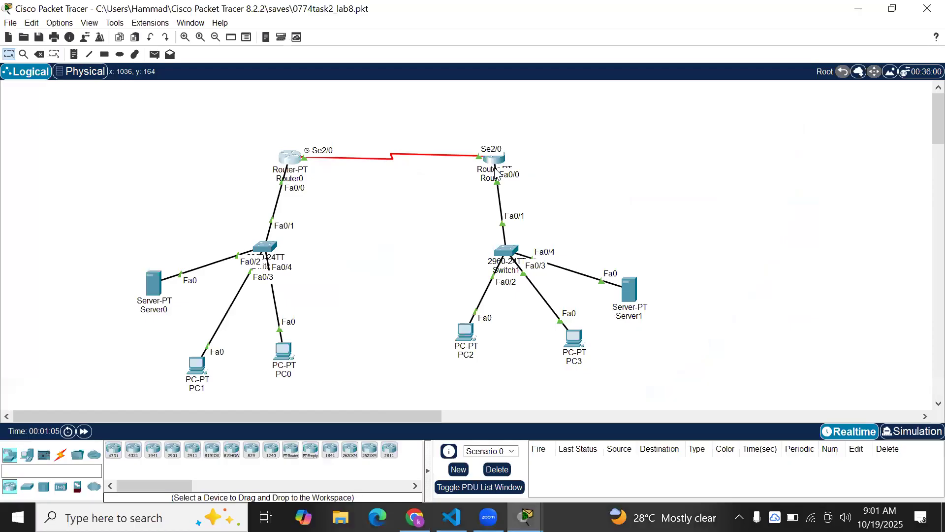
pyautogui.click(491, 176)
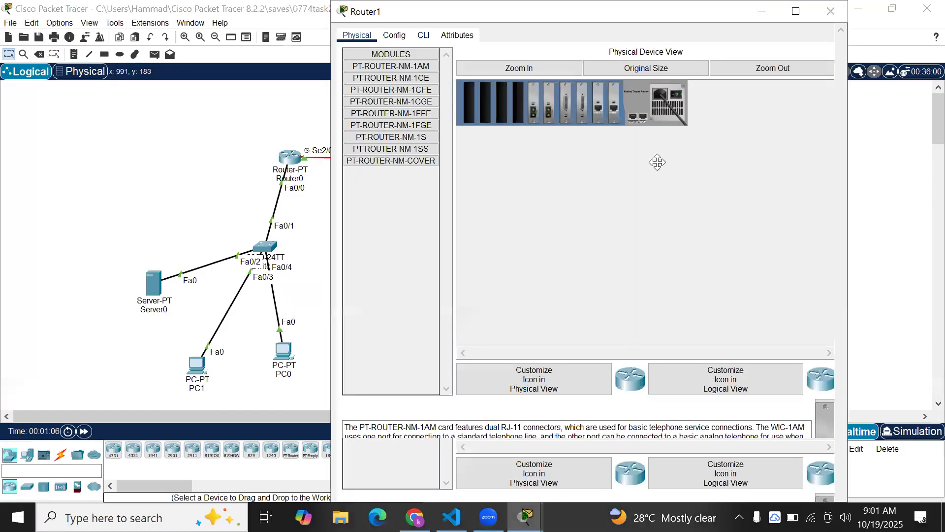
pyautogui.moveTo(359, 12); pyautogui.dragTo(336, 63)
pyautogui.click(358, 91)
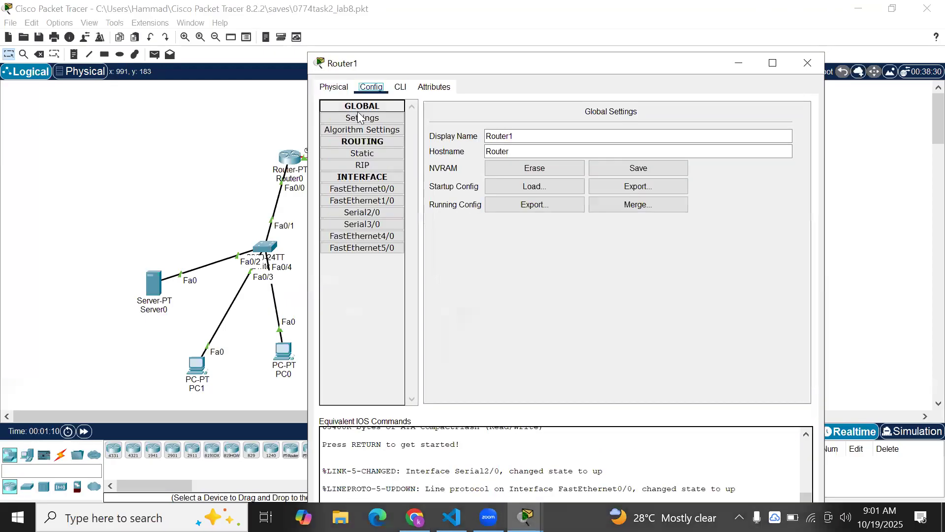
pyautogui.click(352, 192)
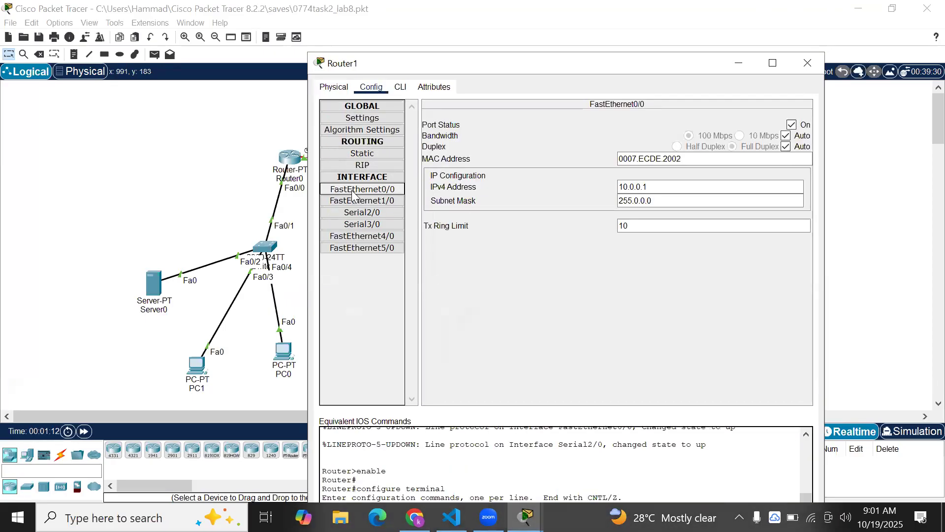
pyautogui.click(352, 202)
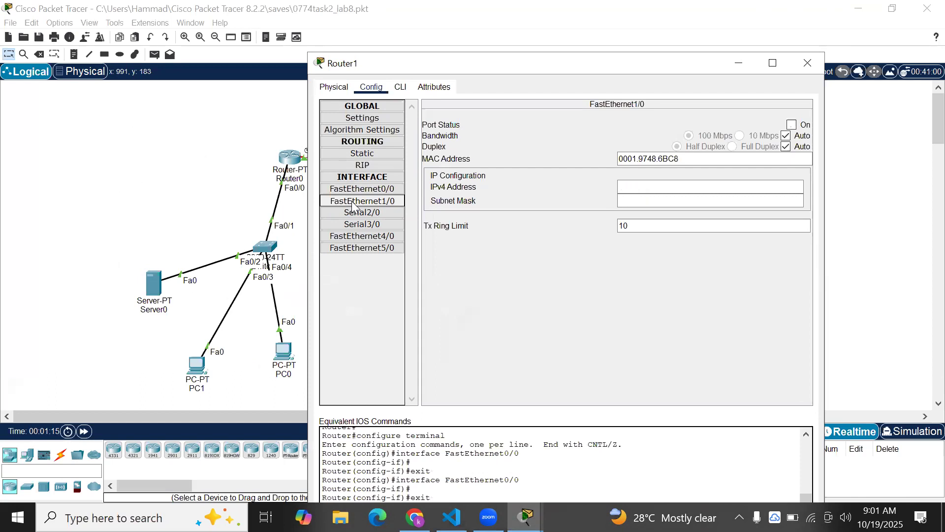
pyautogui.click(807, 64)
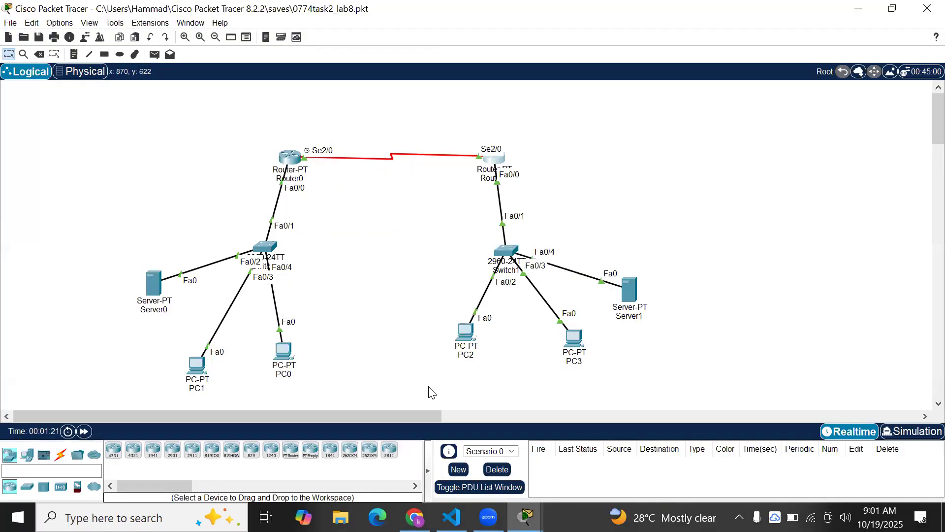
pyautogui.click(415, 517)
pyautogui.scroll(-20, 475, 376)
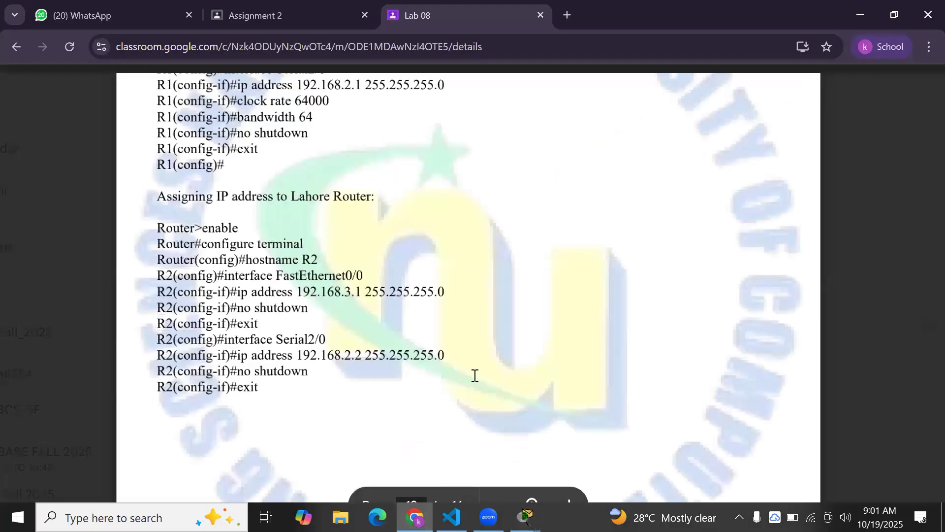
pyautogui.scroll(-10, 475, 375)
pyautogui.scroll(5, 475, 375)
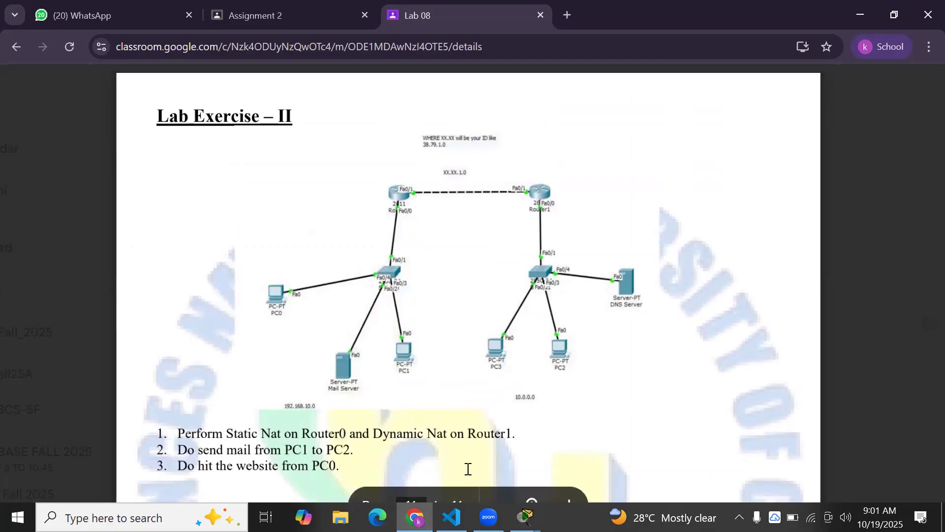
pyautogui.moveTo(525, 517)
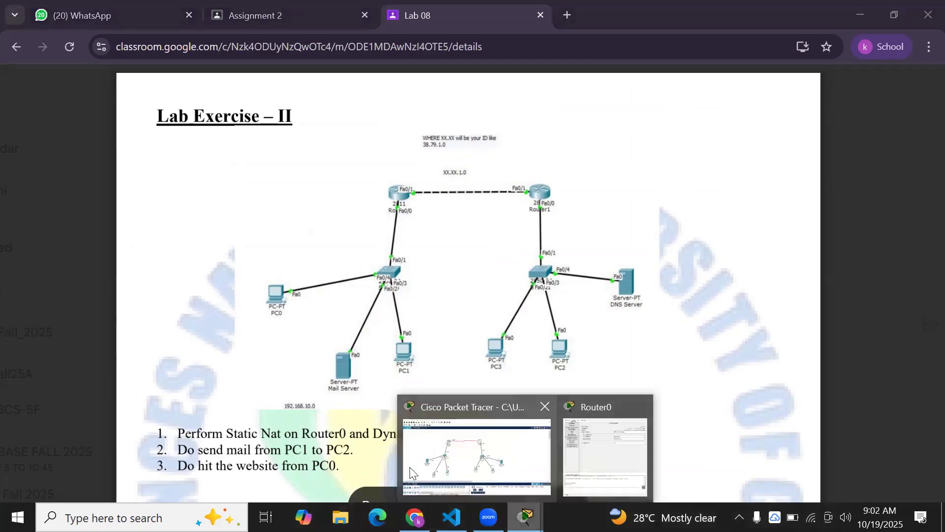
pyautogui.click(410, 467)
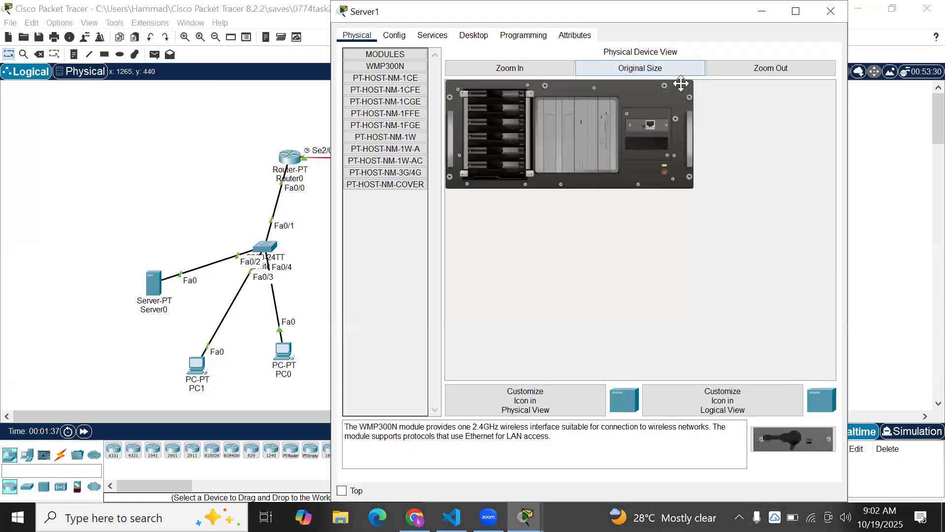
pyautogui.moveTo(574, 11); pyautogui.dragTo(558, 115)
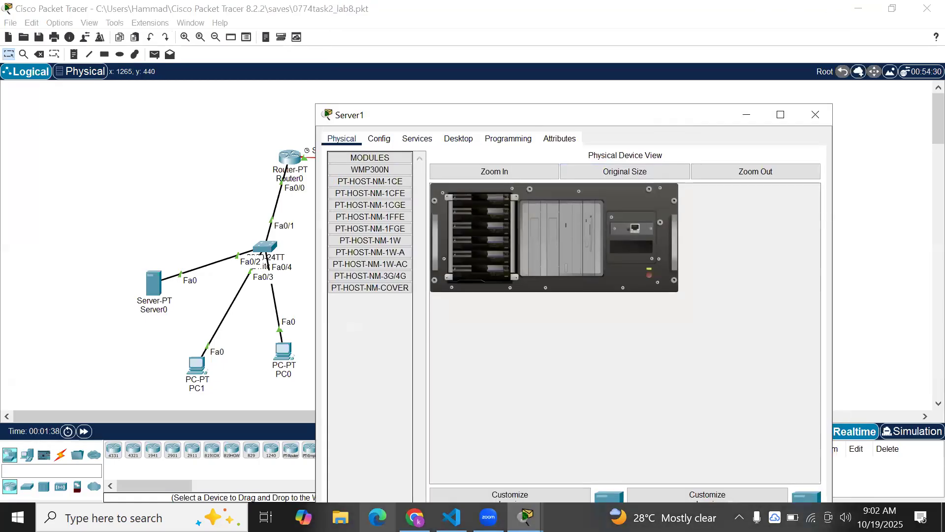
pyautogui.click(415, 518)
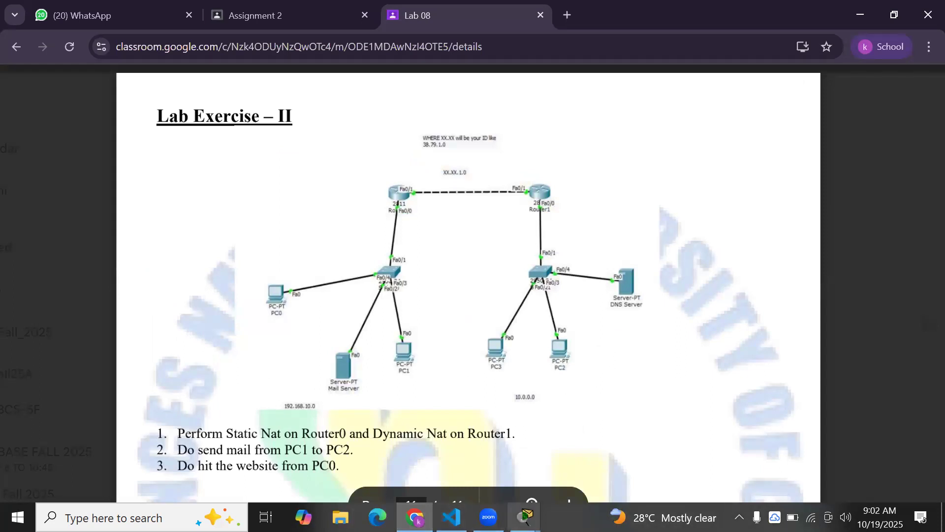
pyautogui.moveTo(525, 517)
pyautogui.click(416, 472)
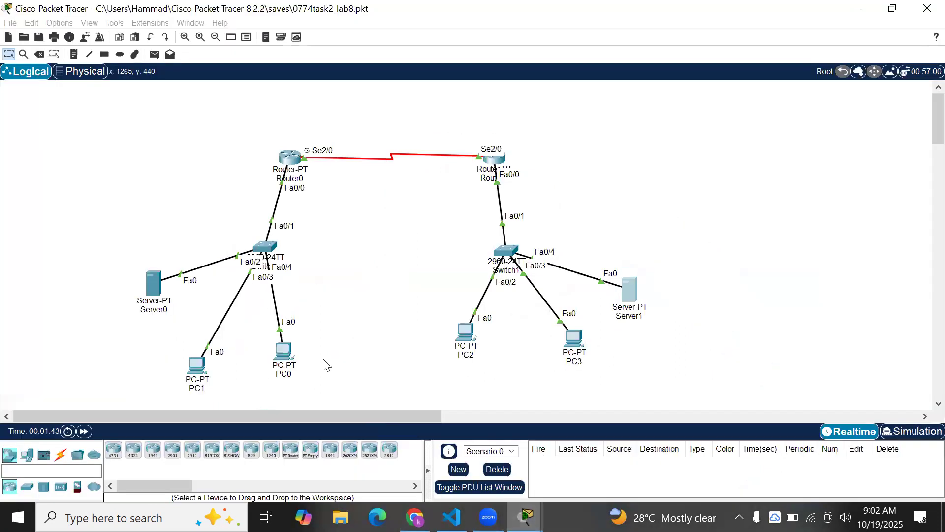
pyautogui.click(154, 283)
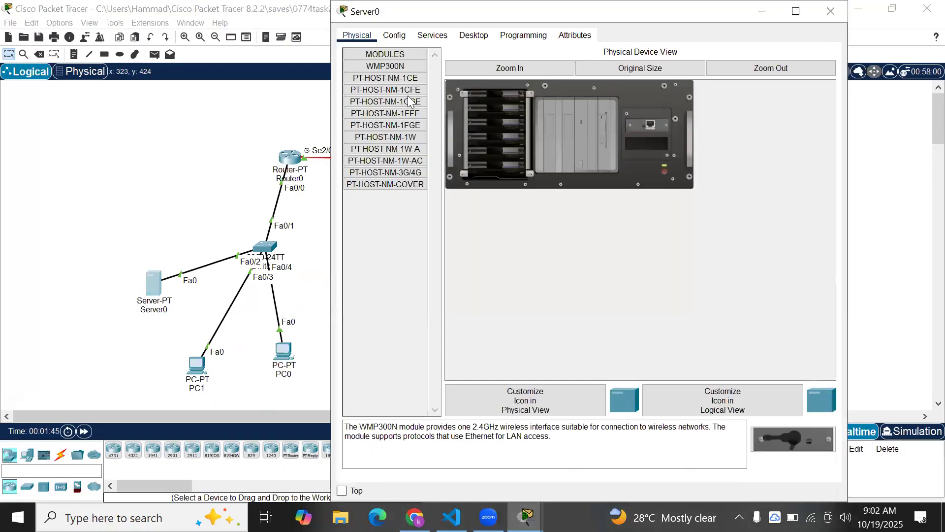
pyautogui.moveTo(498, 11); pyautogui.dragTo(472, 100)
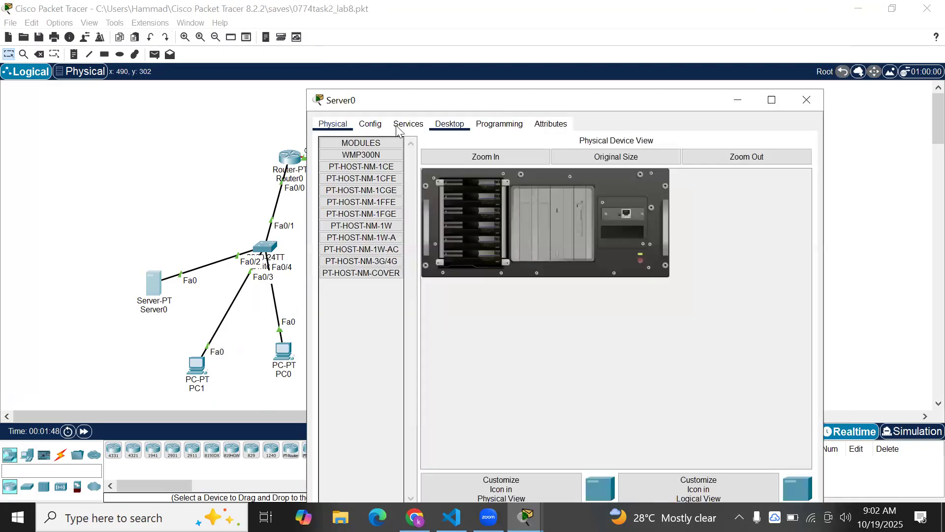
pyautogui.click(378, 125)
pyautogui.click(408, 124)
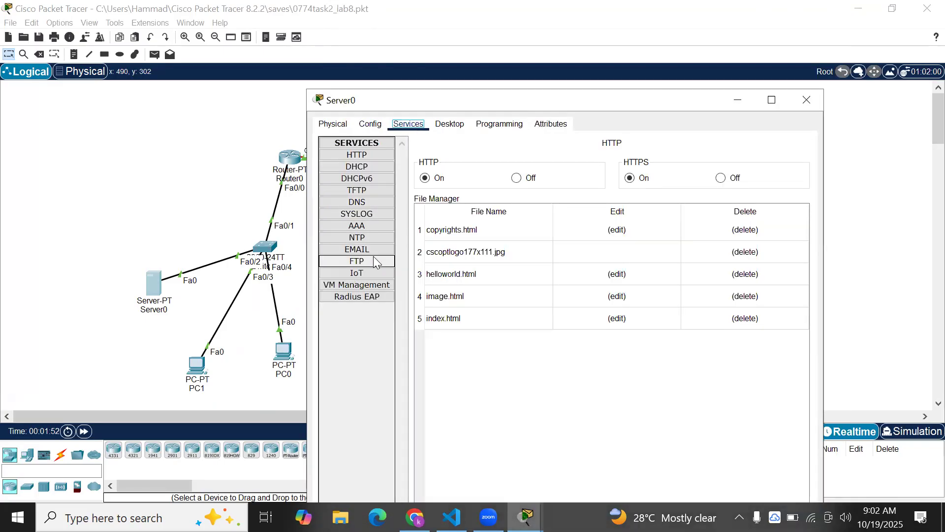
pyautogui.click(370, 247)
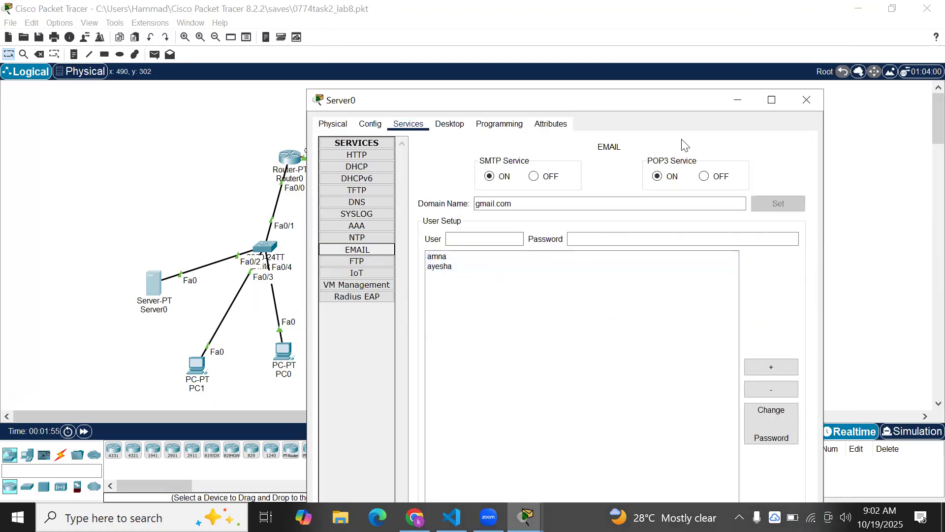
pyautogui.moveTo(583, 101); pyautogui.dragTo(506, 99)
pyautogui.click(663, 99)
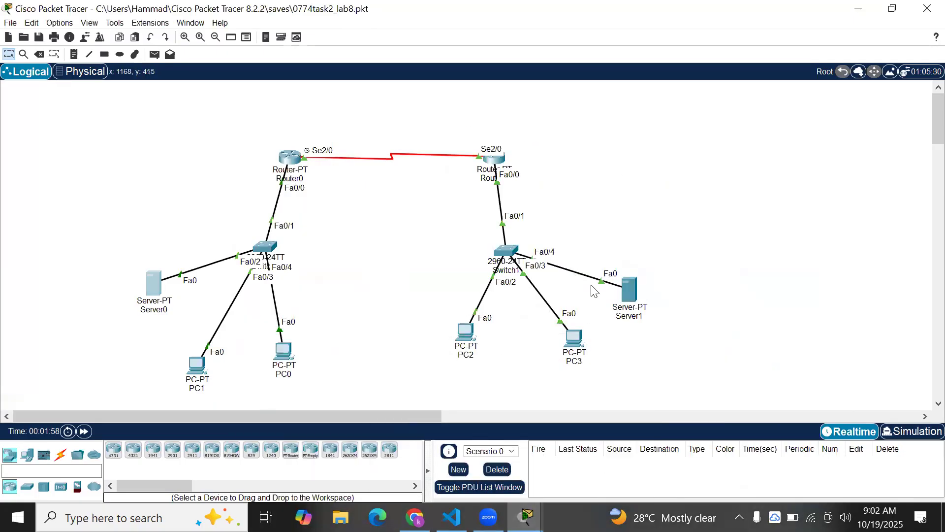
pyautogui.click(635, 286)
pyautogui.click(380, 141)
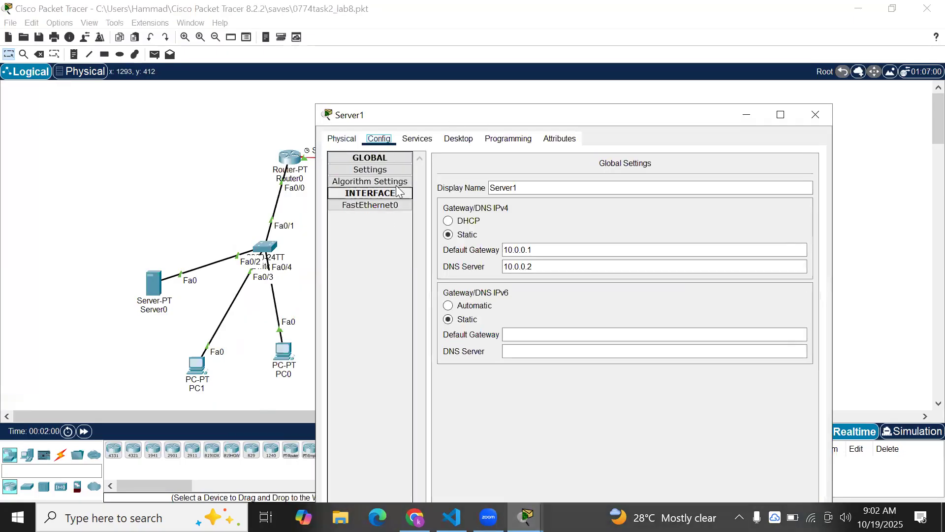
pyautogui.click(417, 139)
pyautogui.click(394, 220)
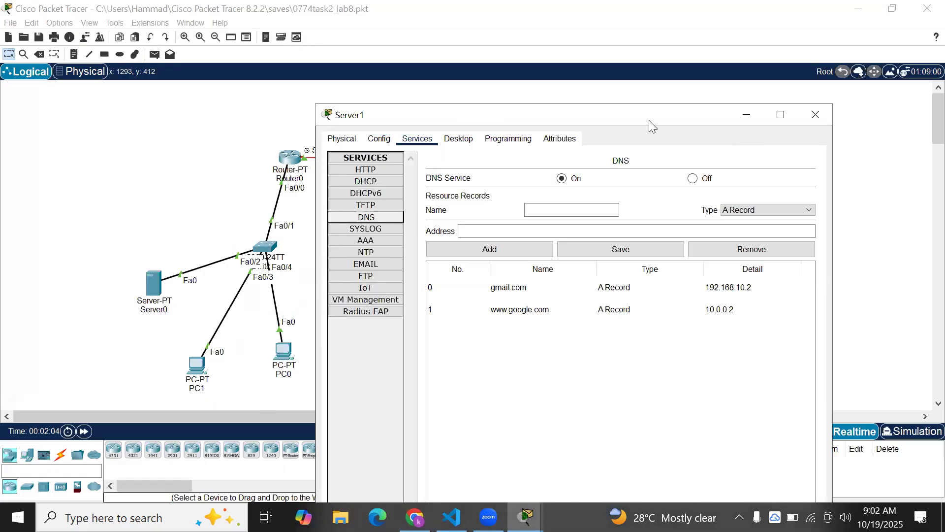
pyautogui.moveTo(649, 120); pyautogui.dragTo(605, 127)
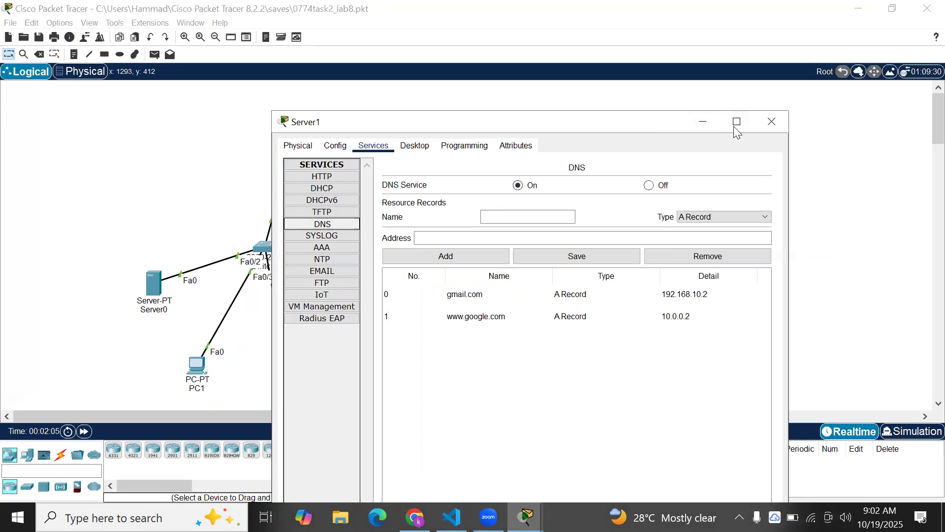
pyautogui.click(707, 118)
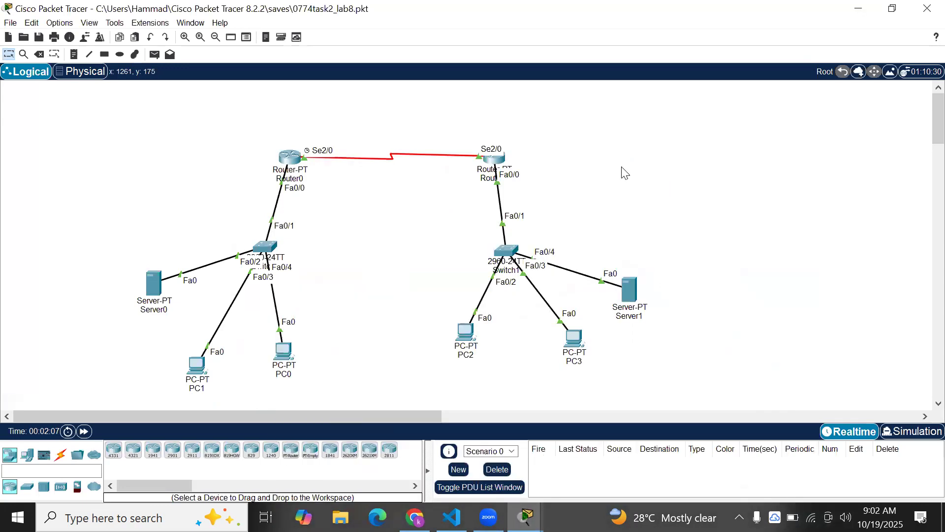
# Open PC1's email client and confirm its mail account settings
pyautogui.click(197, 366)
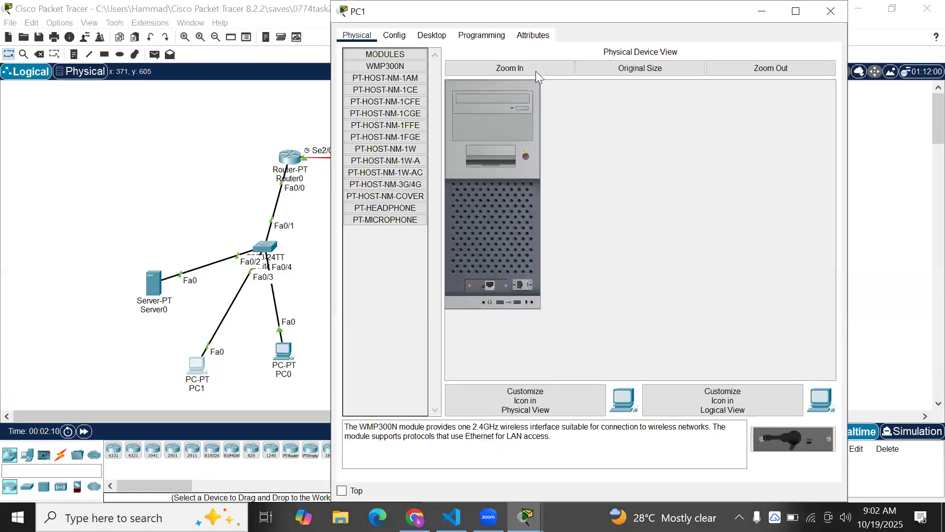
pyautogui.moveTo(492, 11); pyautogui.dragTo(462, 76)
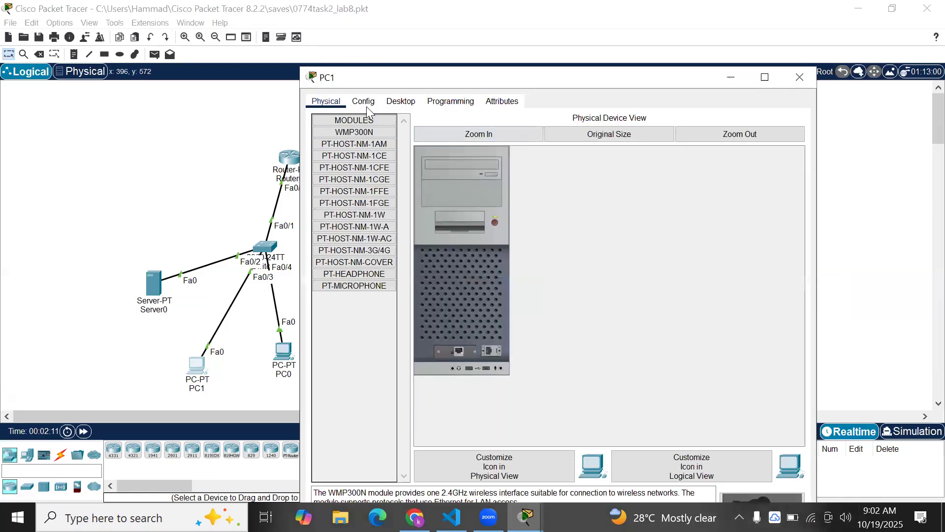
pyautogui.click(401, 101)
pyautogui.click(365, 328)
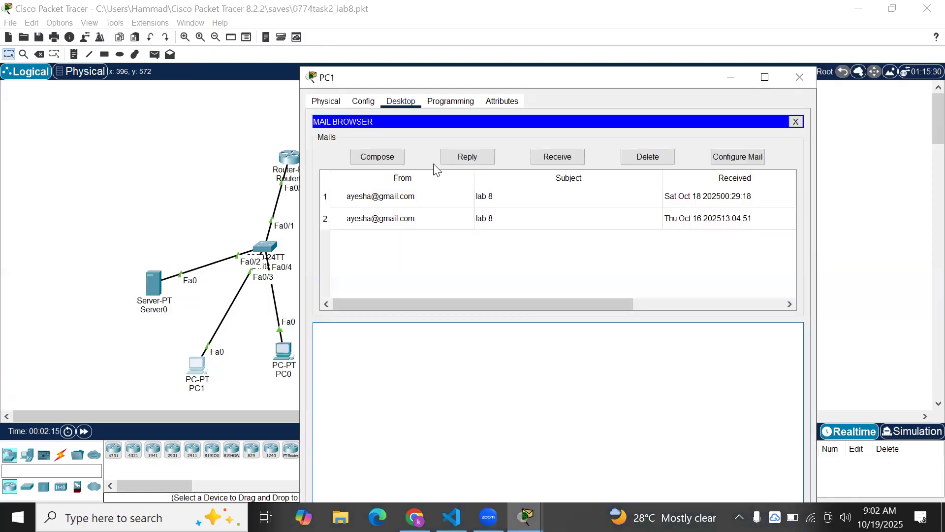
pyautogui.click(737, 156)
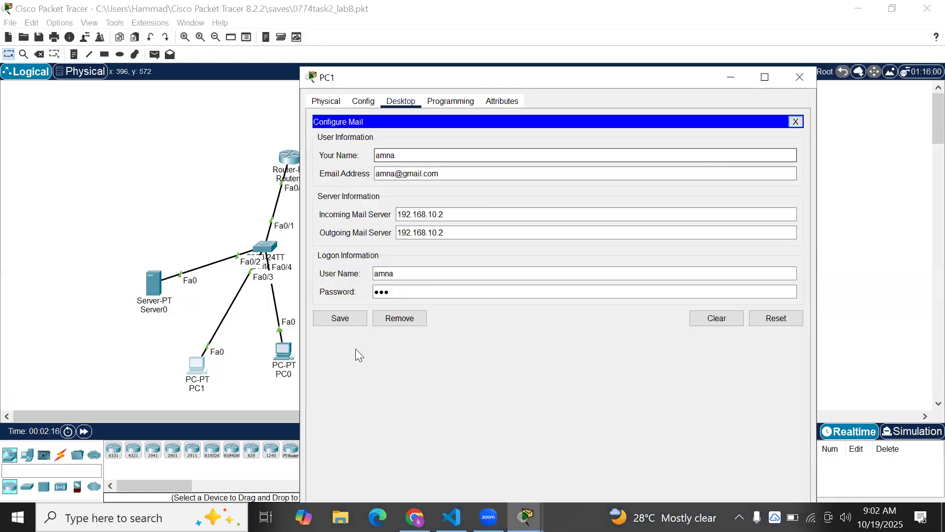
pyautogui.click(339, 319)
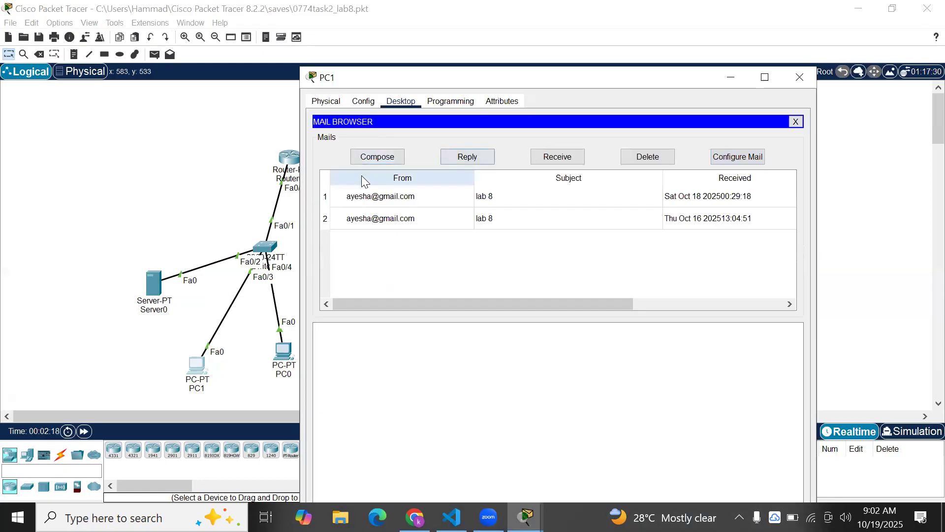
# Send a mail from PC1 to the other user's Gmail address with subject 'NAT' and body 'lab 8'
pyautogui.click(381, 156)
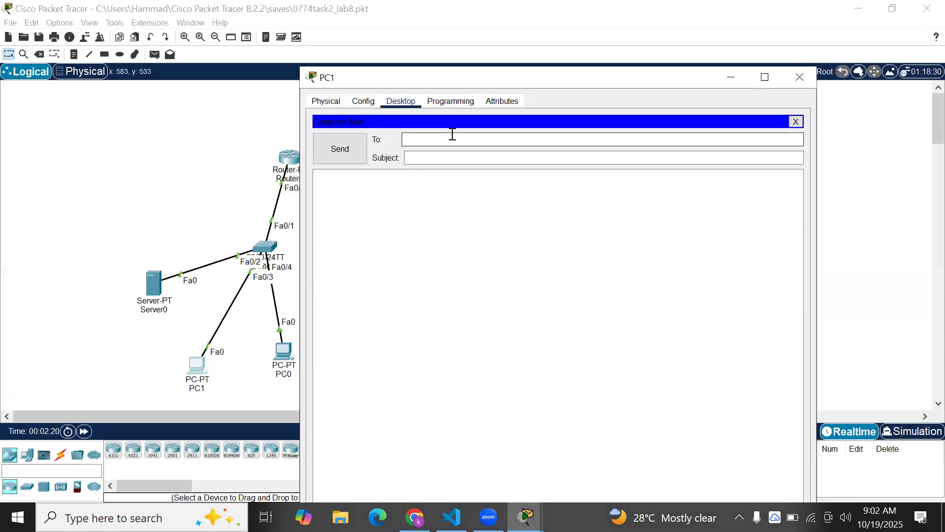
pyautogui.click(457, 162)
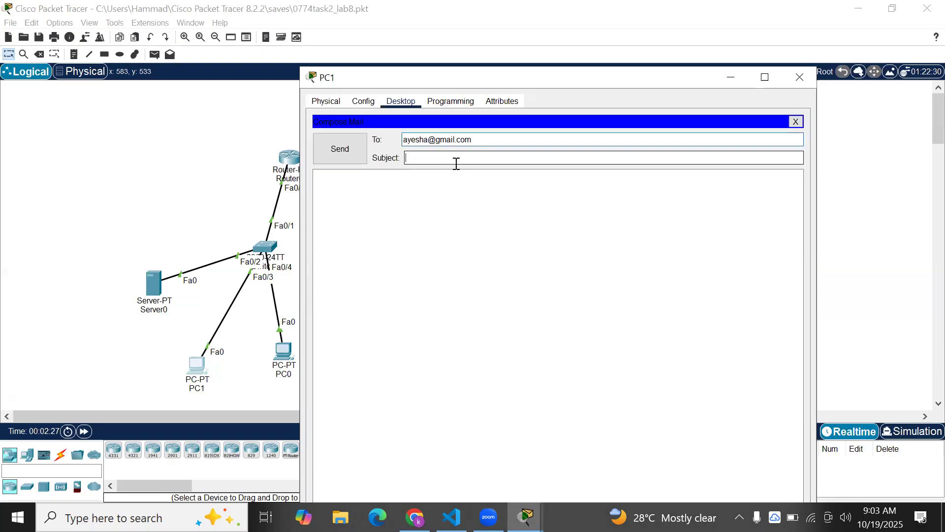
pyautogui.write('NAT')
pyautogui.click(451, 237)
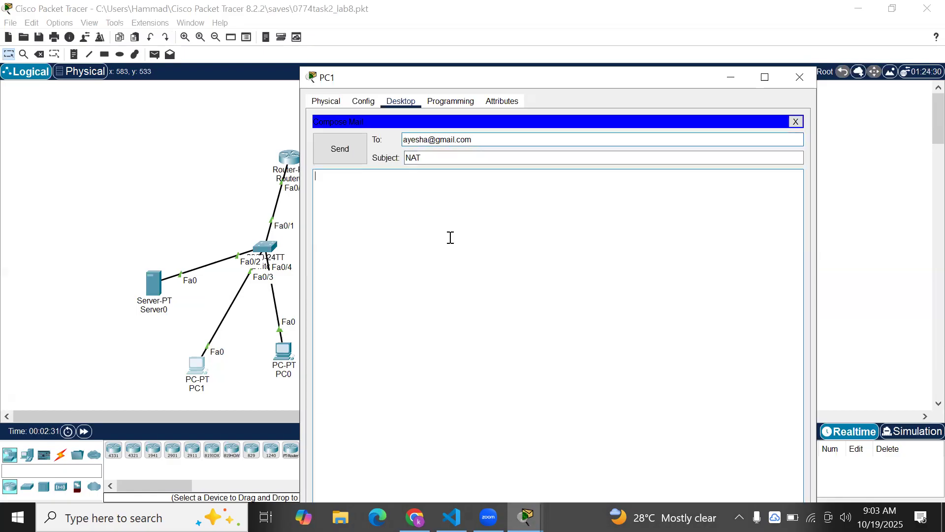
pyautogui.write('lab 8')
pyautogui.click(354, 157)
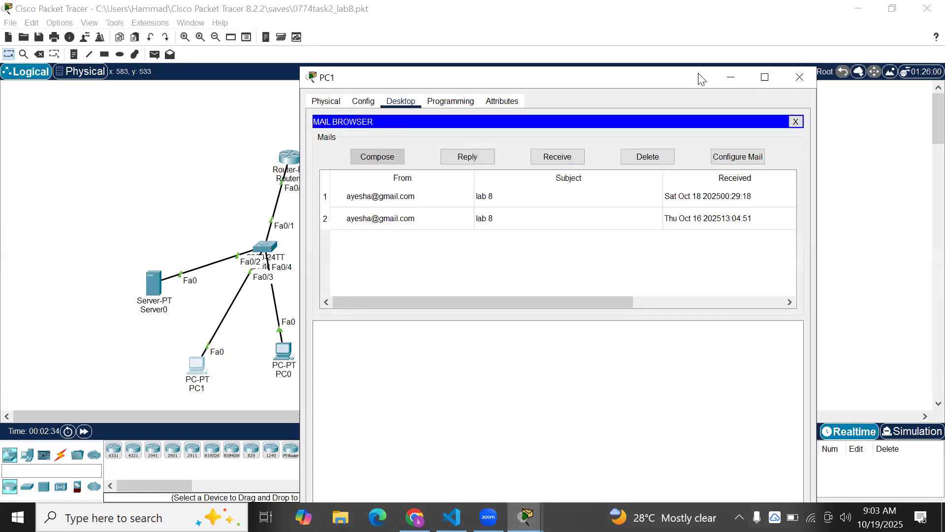
pyautogui.moveTo(701, 79); pyautogui.dragTo(394, 121)
pyautogui.click(474, 345)
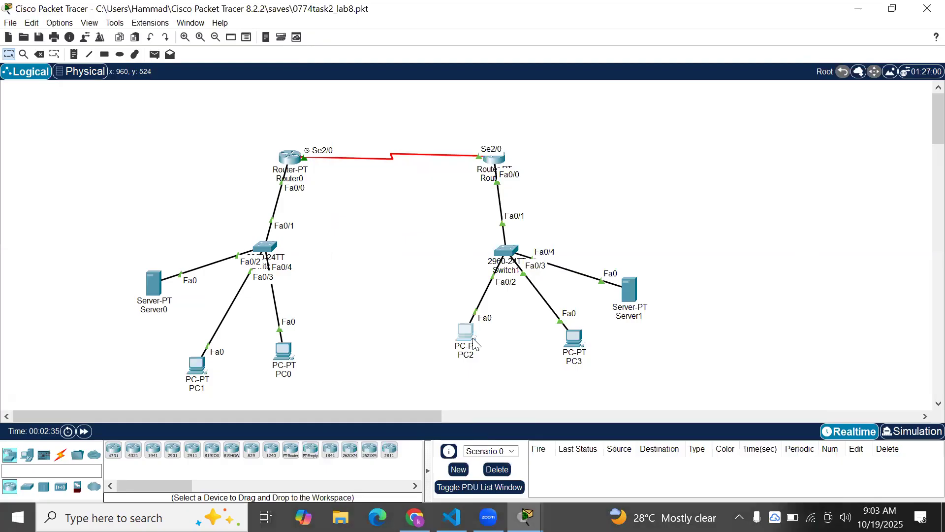
# Review PC2's mail account settings, then close its window
pyautogui.click(467, 349)
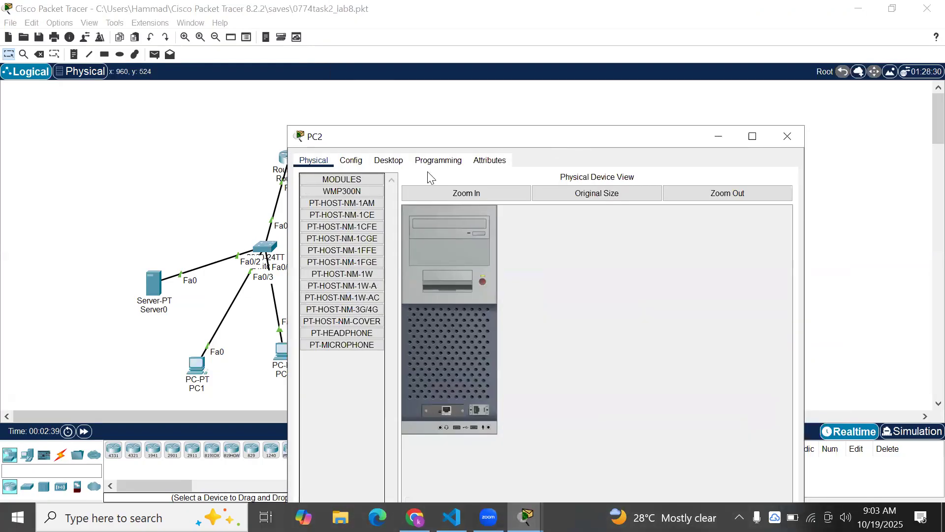
pyautogui.click(388, 160)
pyautogui.click(344, 389)
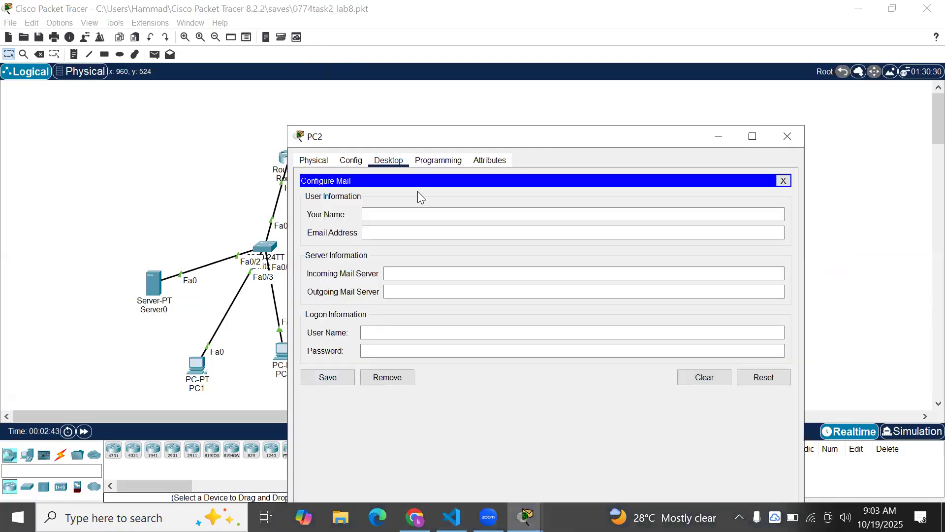
pyautogui.click(787, 136)
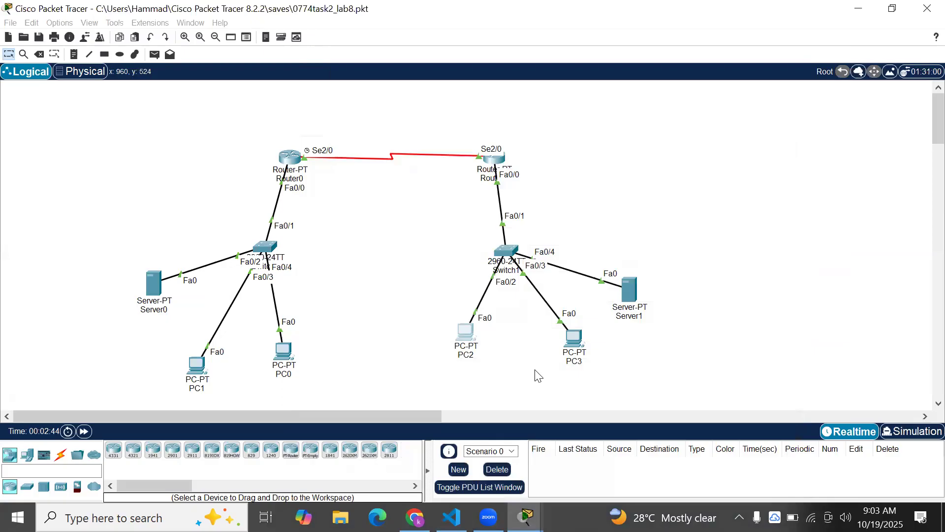
# Receive new mail on PC3 and open the 'NAT' message
pyautogui.click(574, 339)
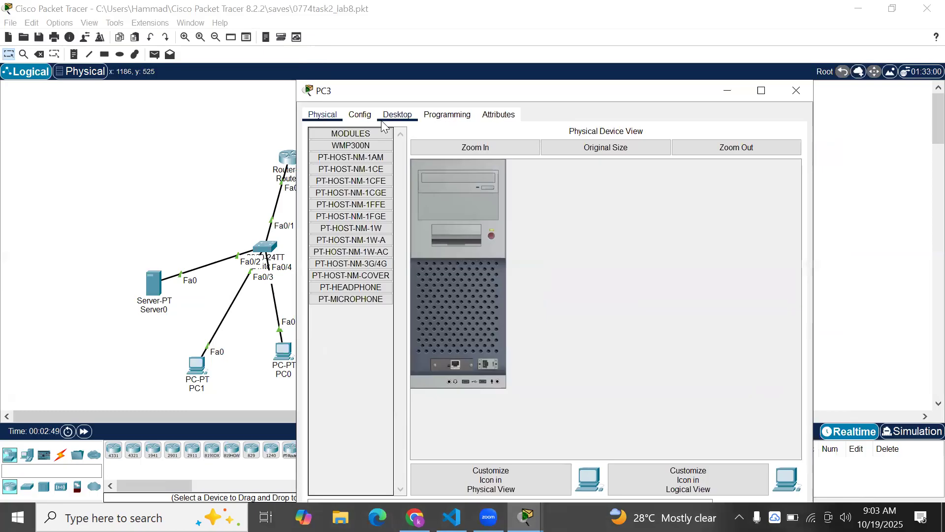
pyautogui.click(387, 116)
pyautogui.click(366, 322)
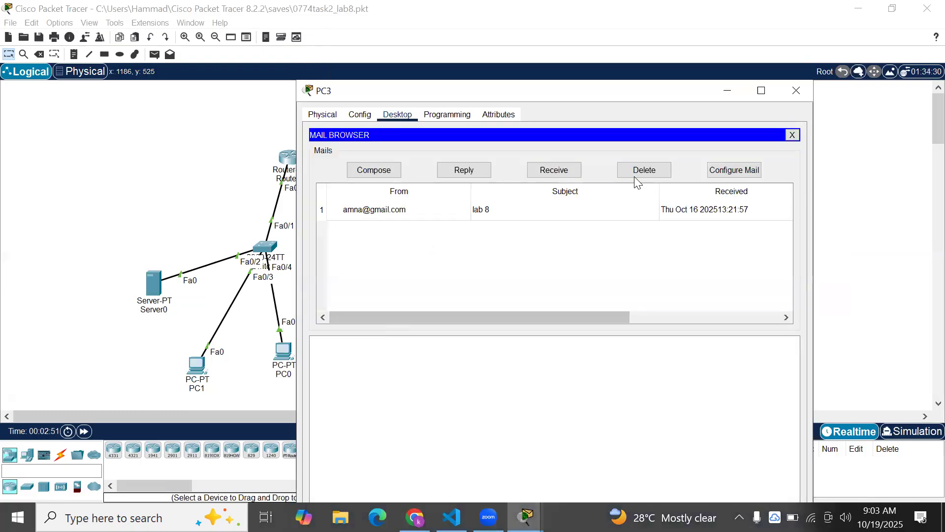
pyautogui.click(544, 171)
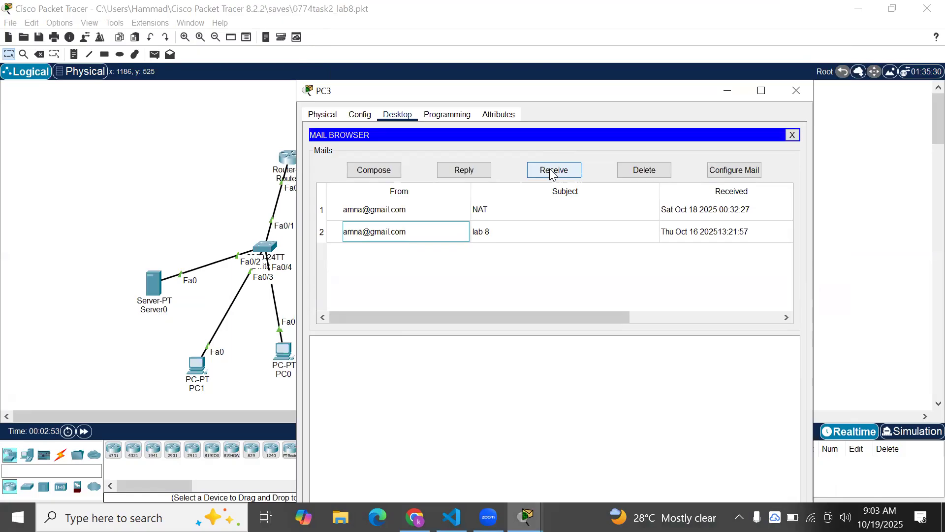
pyautogui.click(511, 215)
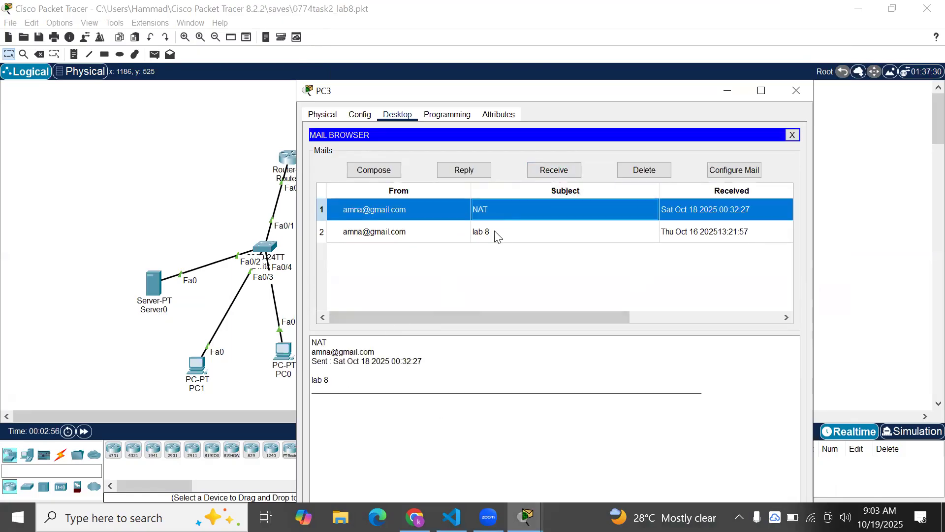
# Confirm PC3's mail account settings, then close PC3's window
pyautogui.click(729, 171)
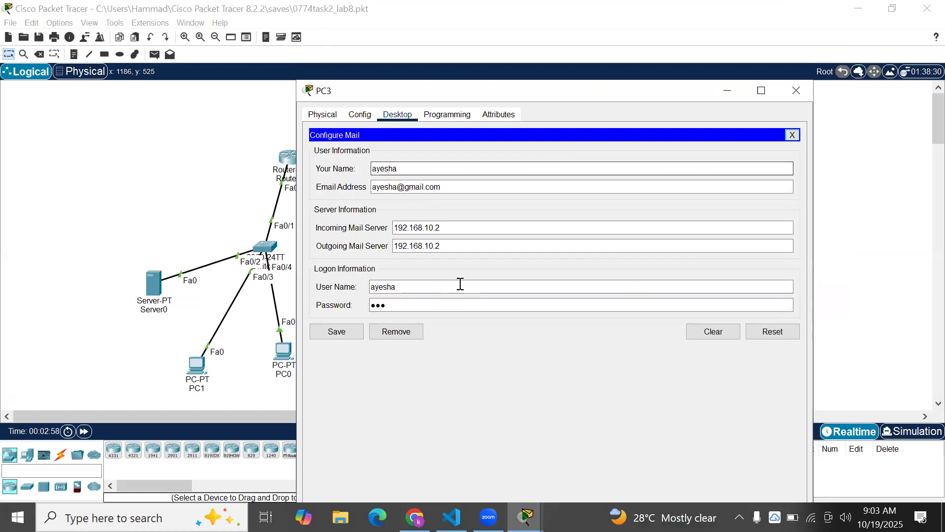
pyautogui.click(355, 331)
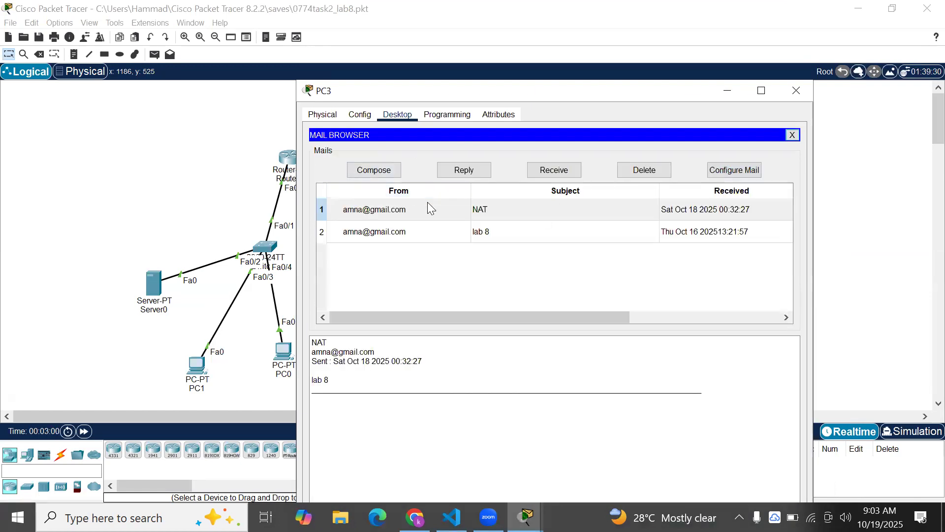
pyautogui.click(428, 205)
pyautogui.moveTo(595, 89); pyautogui.dragTo(541, 131)
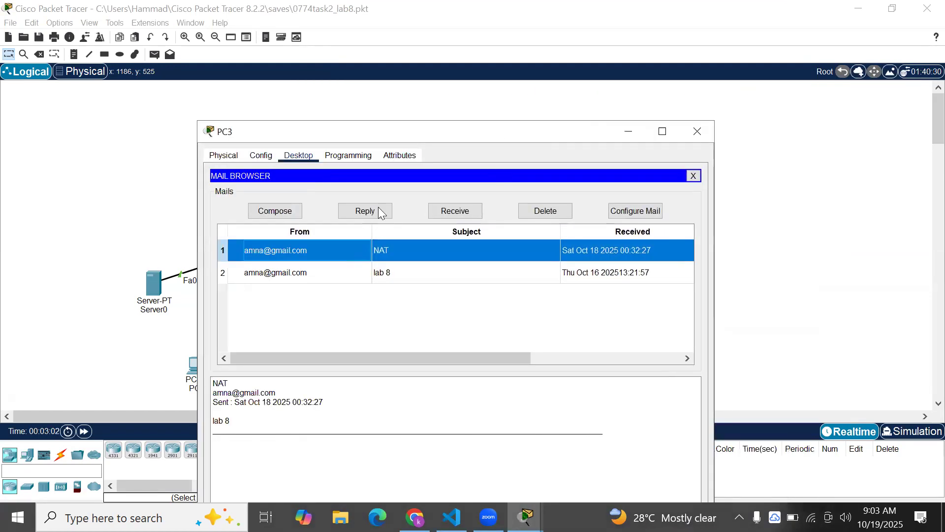
pyautogui.click(696, 130)
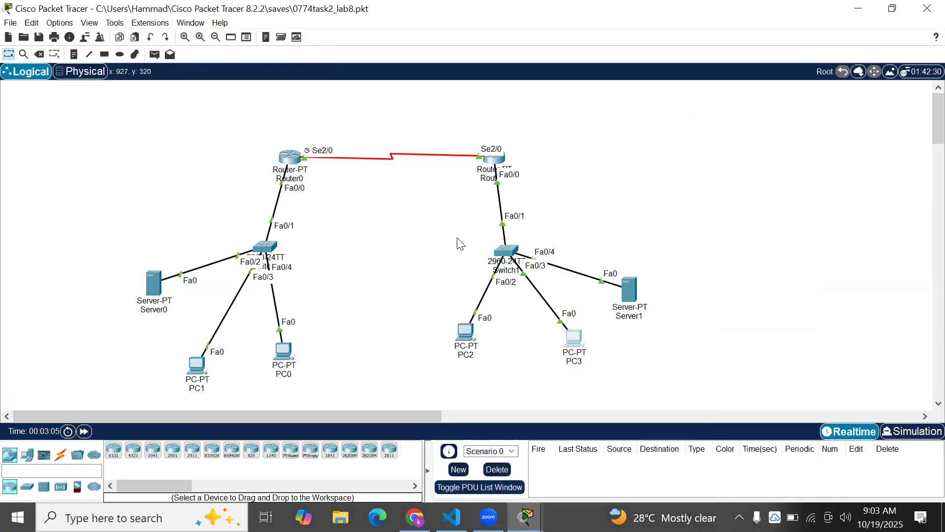
# Review Router0's static routes
pyautogui.click(287, 161)
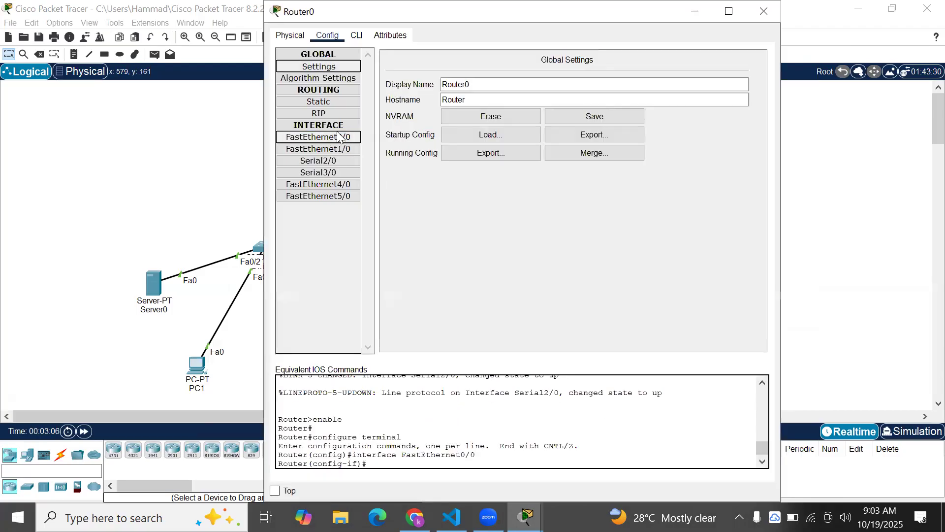
pyautogui.click(337, 100)
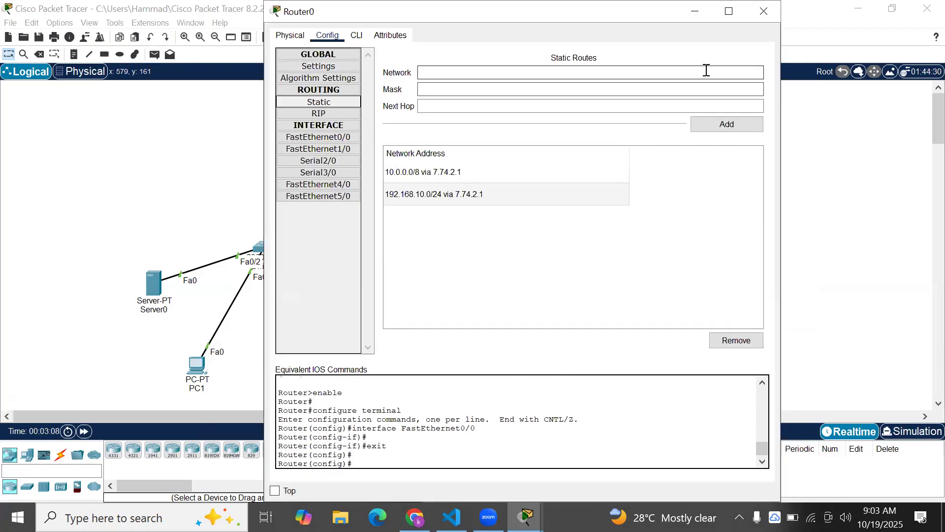
pyautogui.click(764, 11)
# Read the Lab 08 task on reaching the website from PC0, then check Server1's DNS records
pyautogui.click(414, 517)
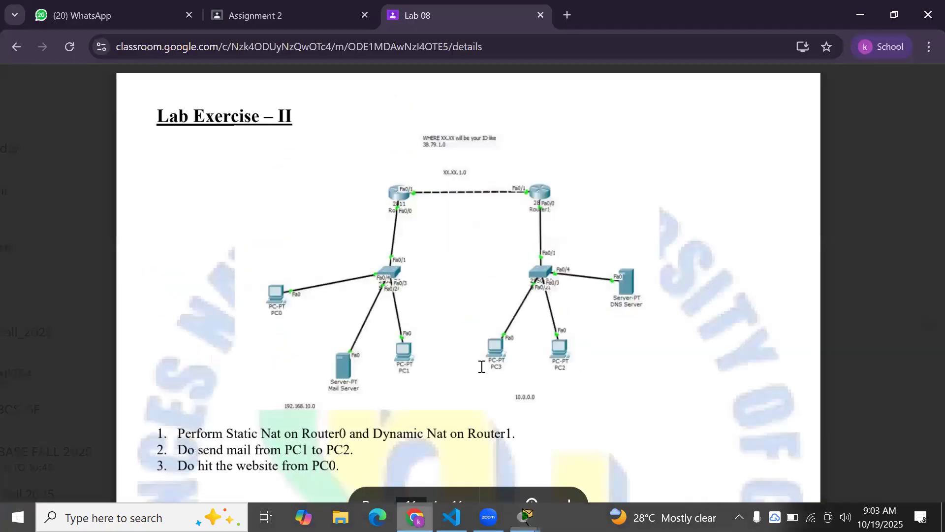
pyautogui.scroll(-1, 482, 366)
pyautogui.moveTo(349, 429); pyautogui.dragTo(176, 434)
pyautogui.click(525, 516)
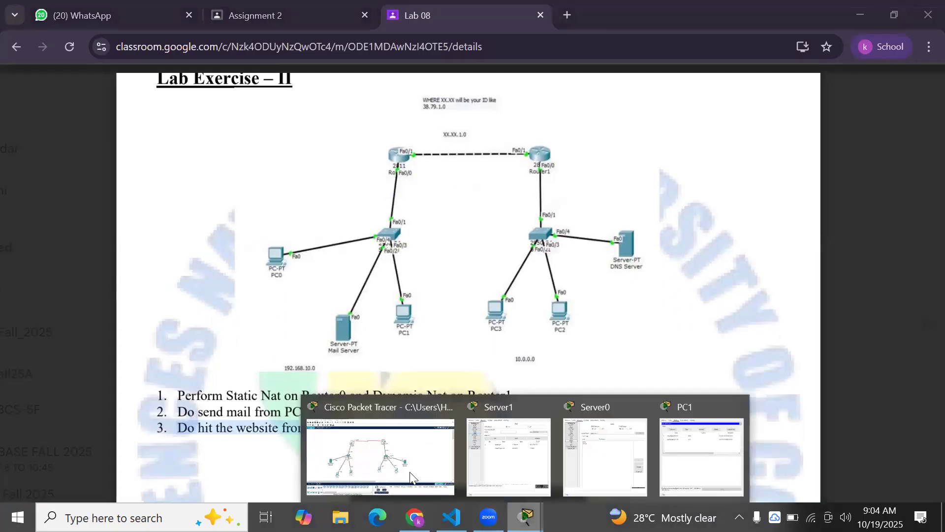
pyautogui.click(380, 456)
pyautogui.click(627, 290)
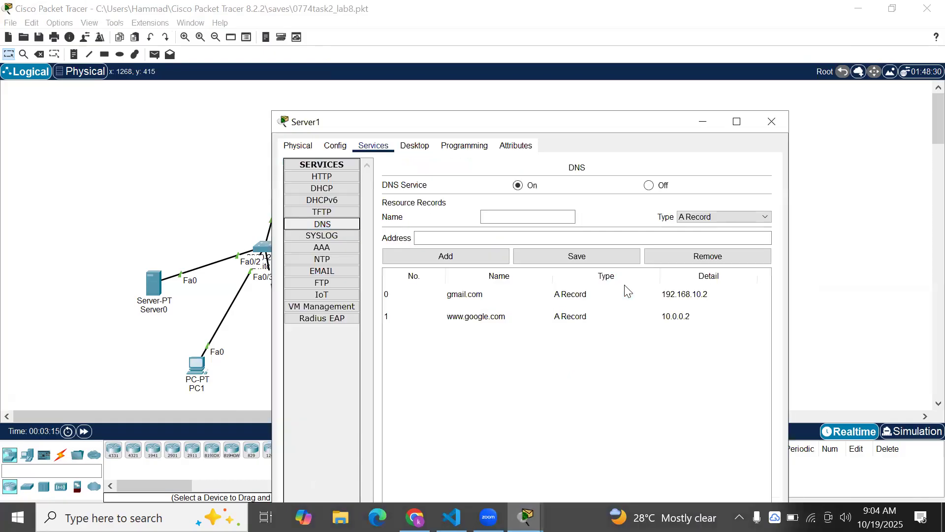
pyautogui.click(704, 123)
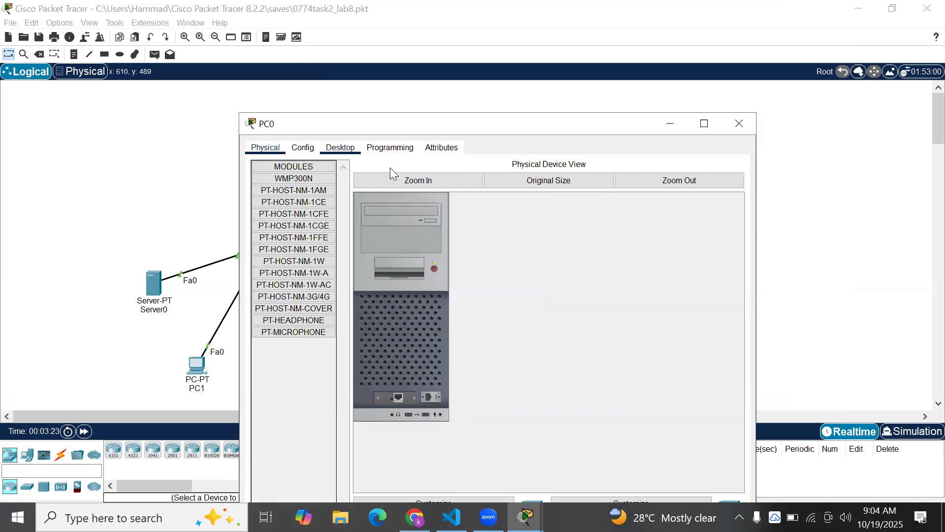
pyautogui.click(341, 147)
pyautogui.click(672, 193)
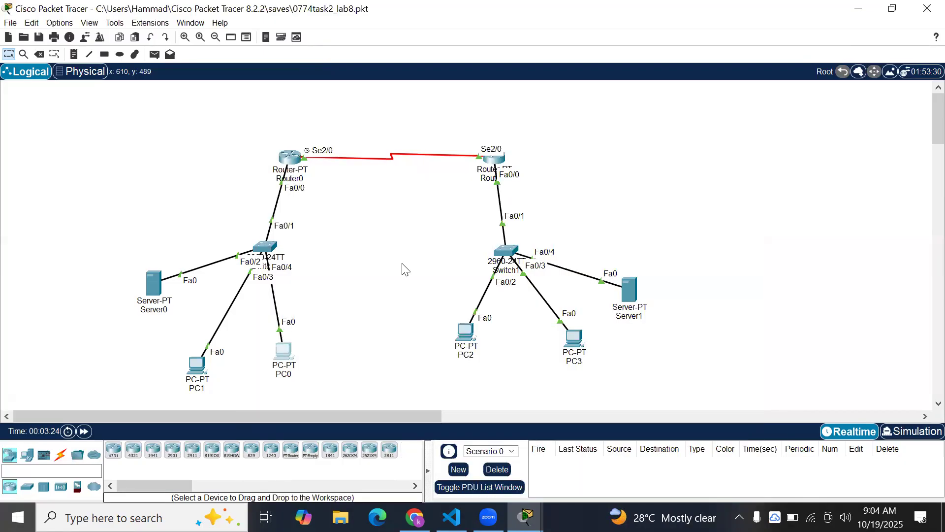
pyautogui.click(393, 190)
pyautogui.write('www.google')
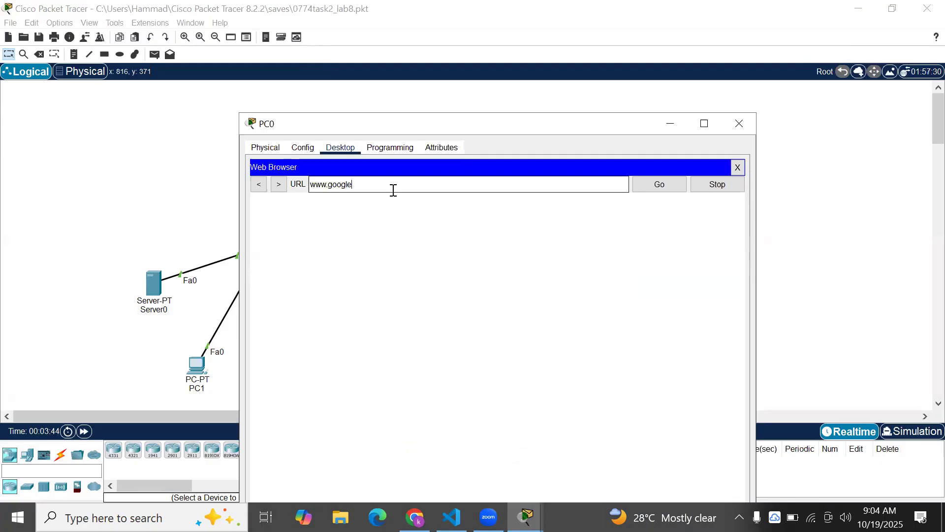
pyautogui.write('.com')
pyautogui.click(658, 185)
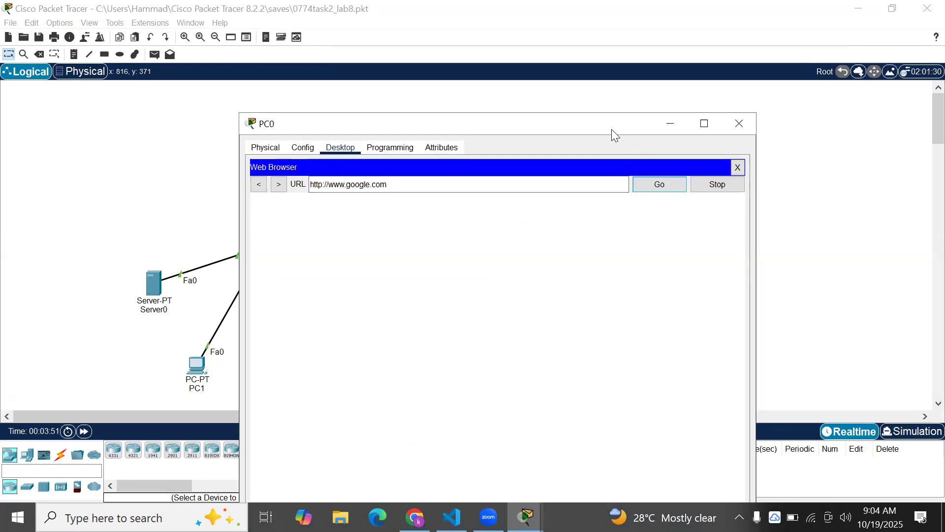
# Take another look at Server1's window, then bring PC0's browser back
pyautogui.moveTo(600, 136); pyautogui.dragTo(397, 126)
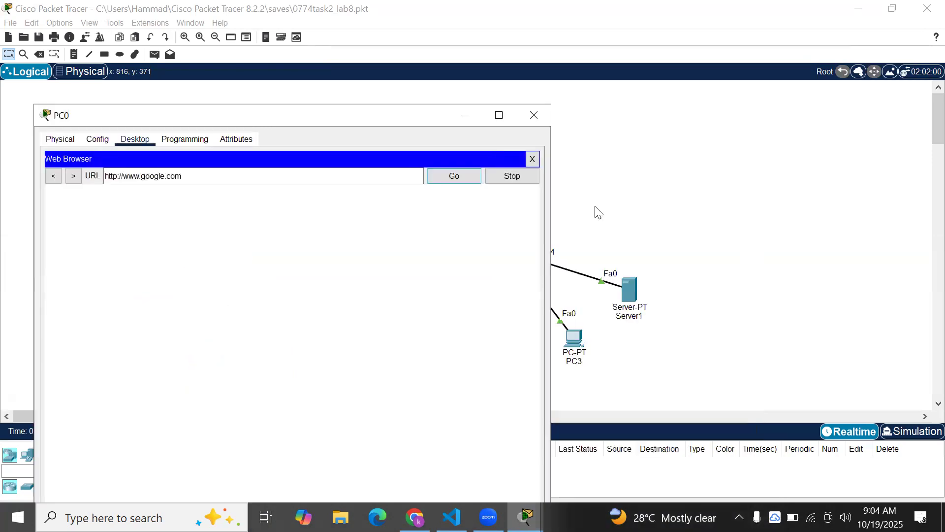
pyautogui.click(632, 293)
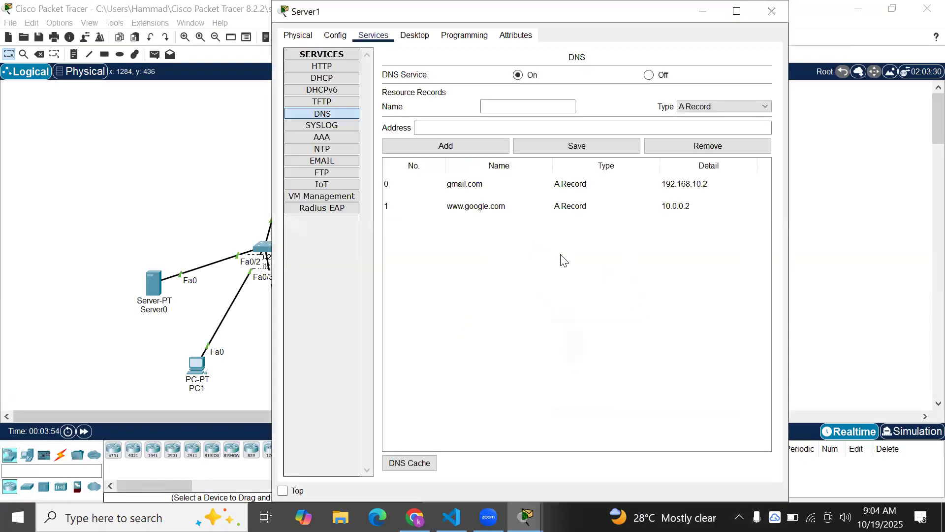
pyautogui.click(703, 11)
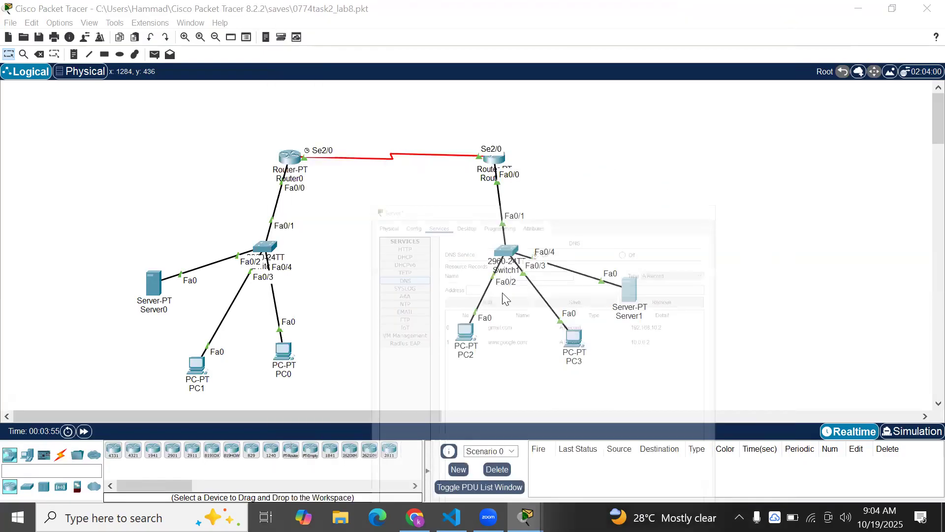
pyautogui.click(282, 352)
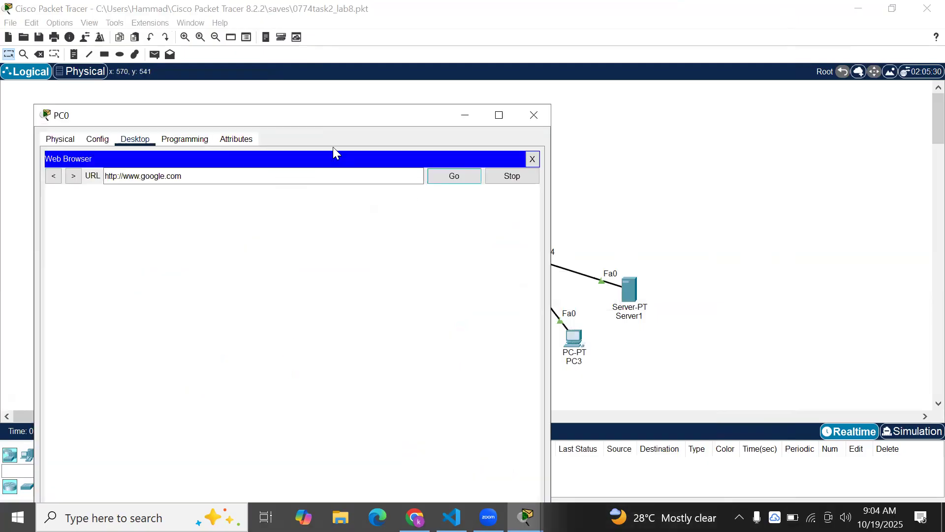
pyautogui.moveTo(344, 108); pyautogui.dragTo(429, 131)
# Verify PC0's DNS server is 10.0.0.2, then close PC0's window
pyautogui.click(142, 152)
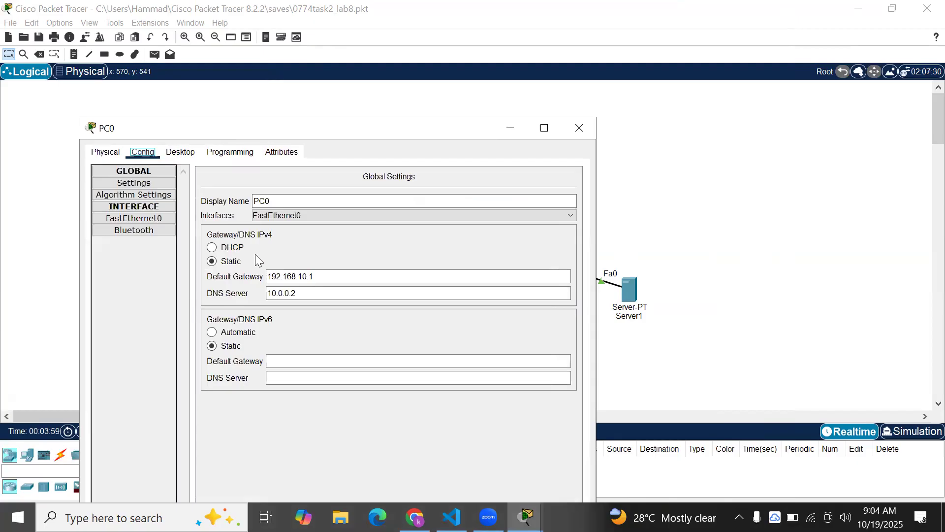
pyautogui.click(180, 151)
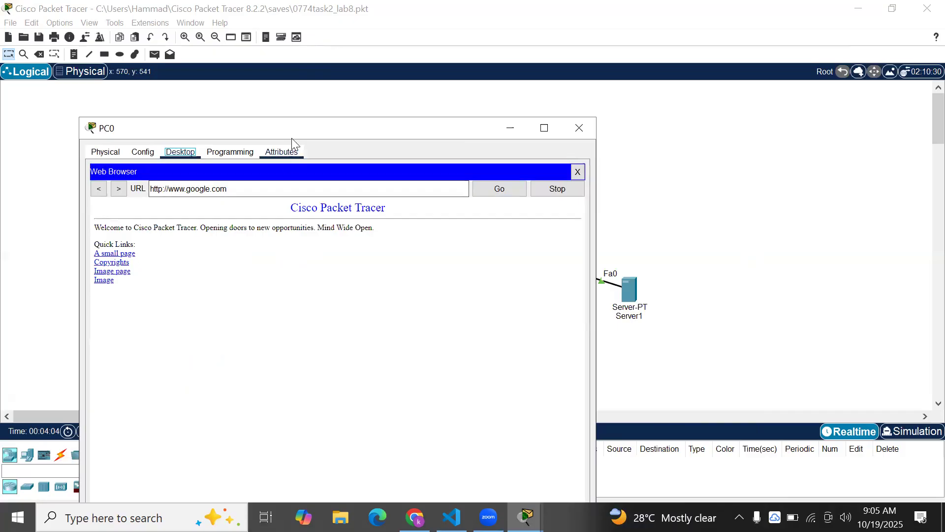
pyautogui.moveTo(296, 131); pyautogui.dragTo(359, 114)
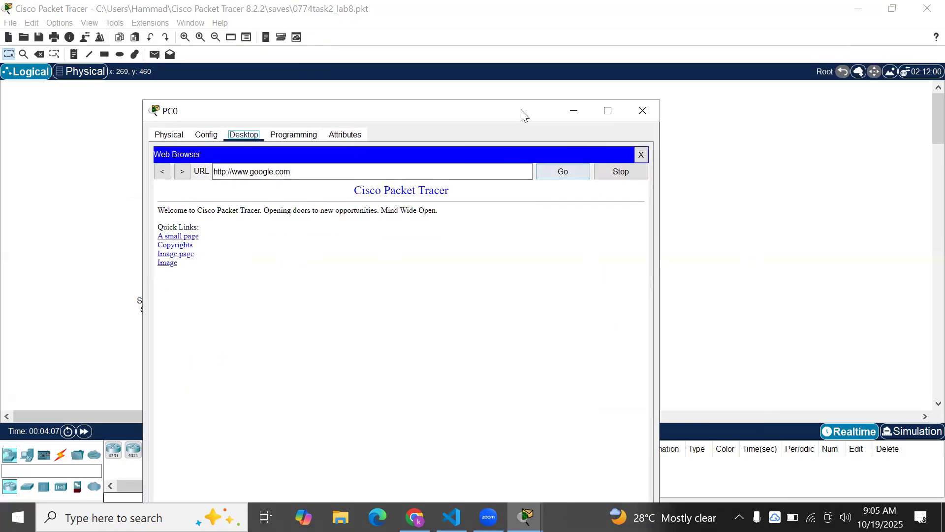
pyautogui.moveTo(521, 109); pyautogui.dragTo(351, 125)
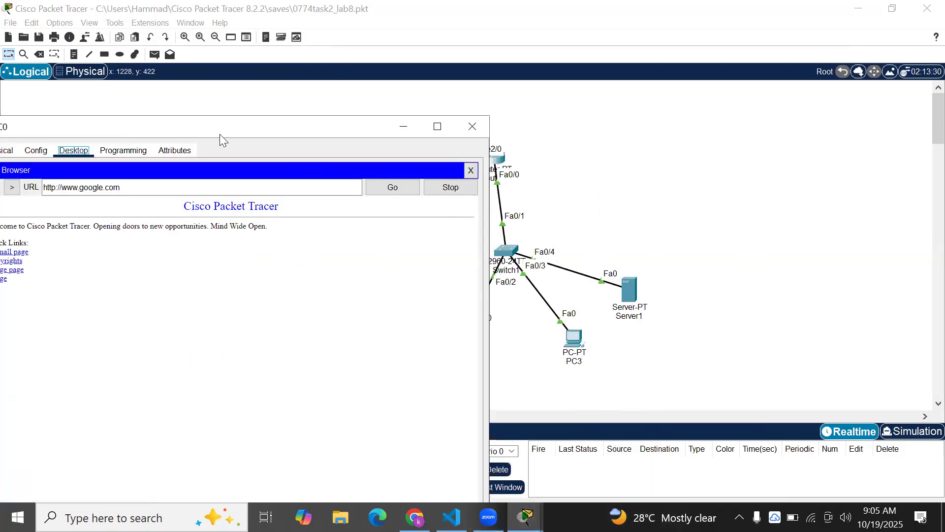
pyautogui.moveTo(226, 129); pyautogui.dragTo(330, 123)
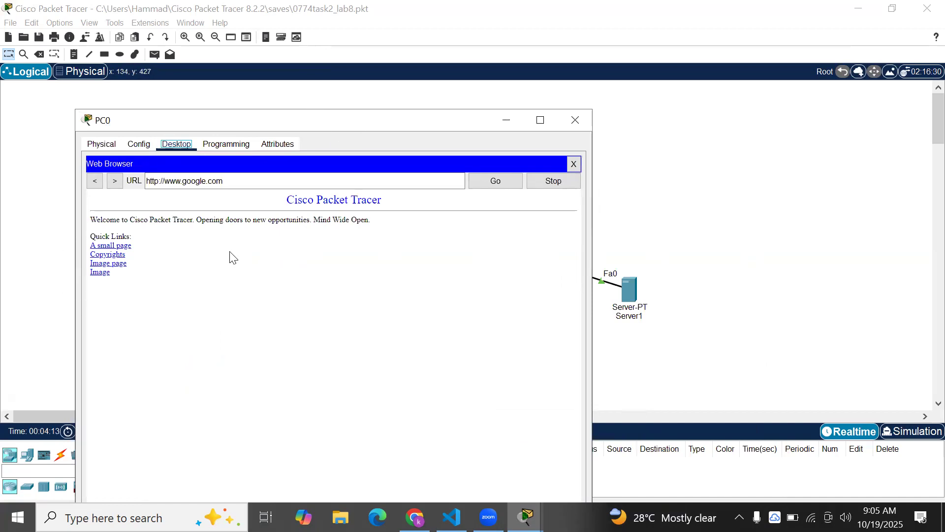
pyautogui.click(562, 127)
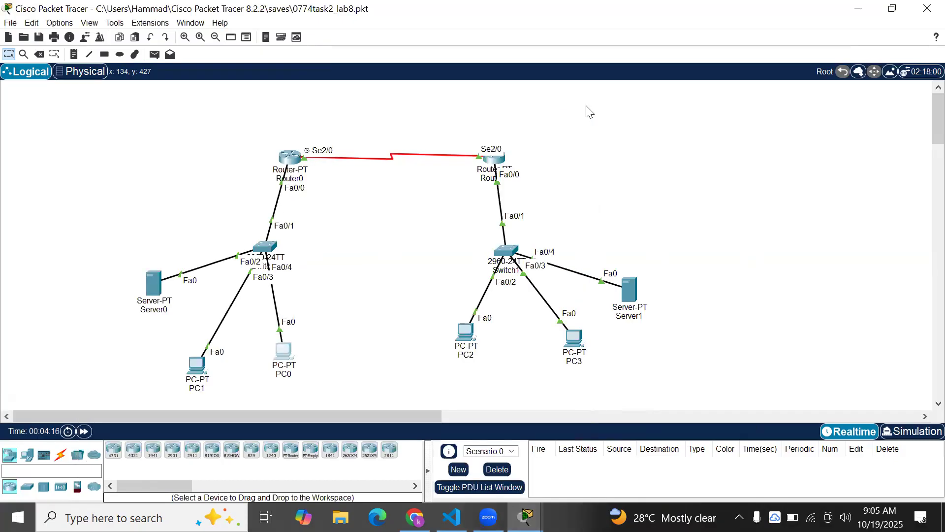